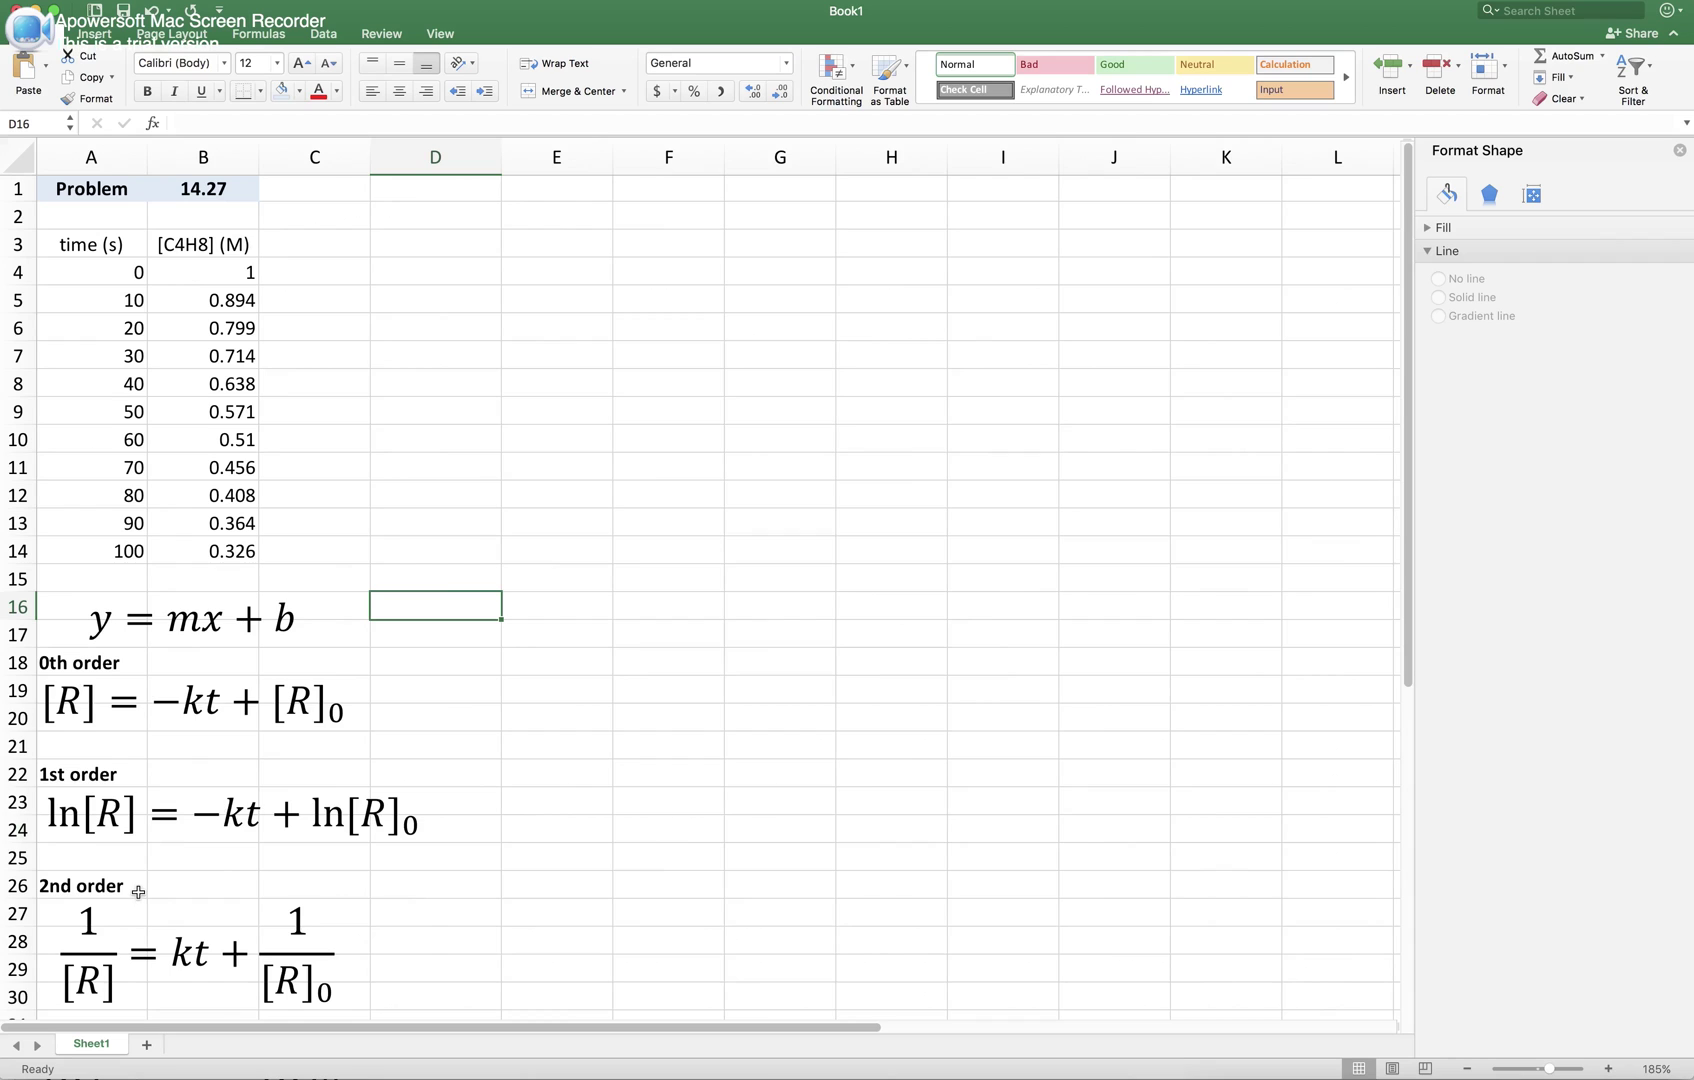
Step: Enter the label "0th order" in cell B2 above the [C4H8] (M) heading
click(218, 217)
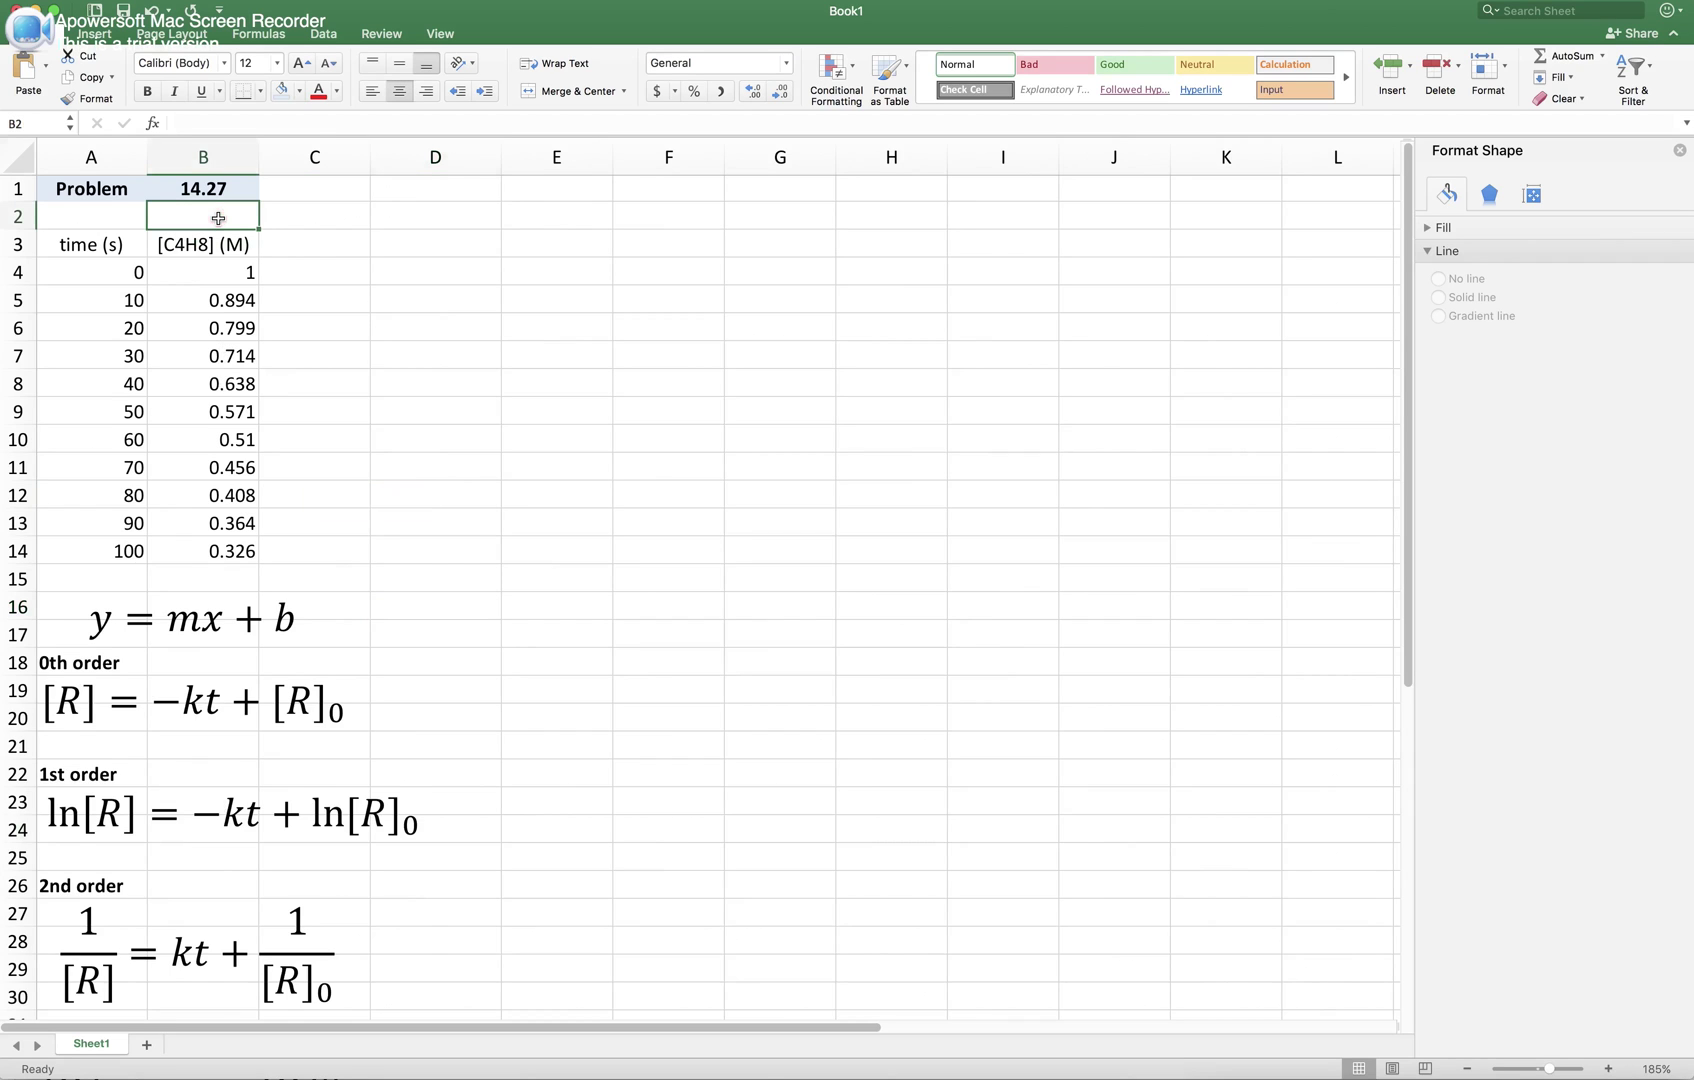
text(0th)
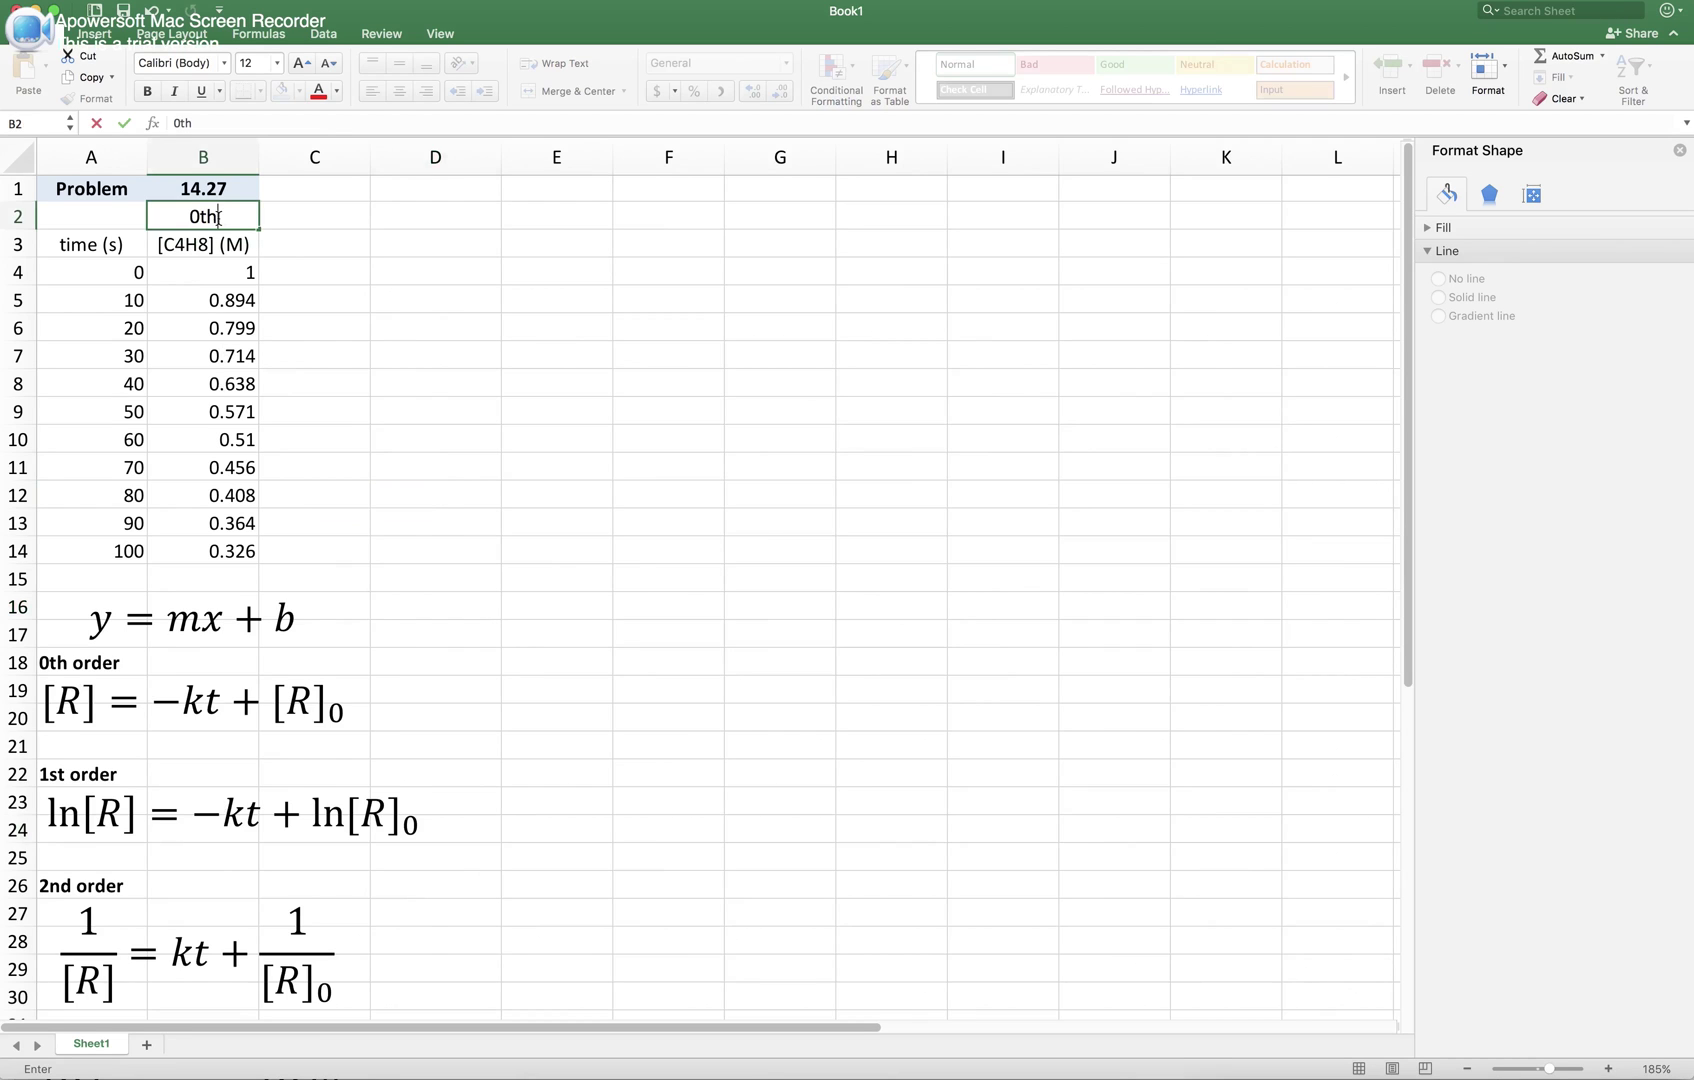
text( order)
key(Return)
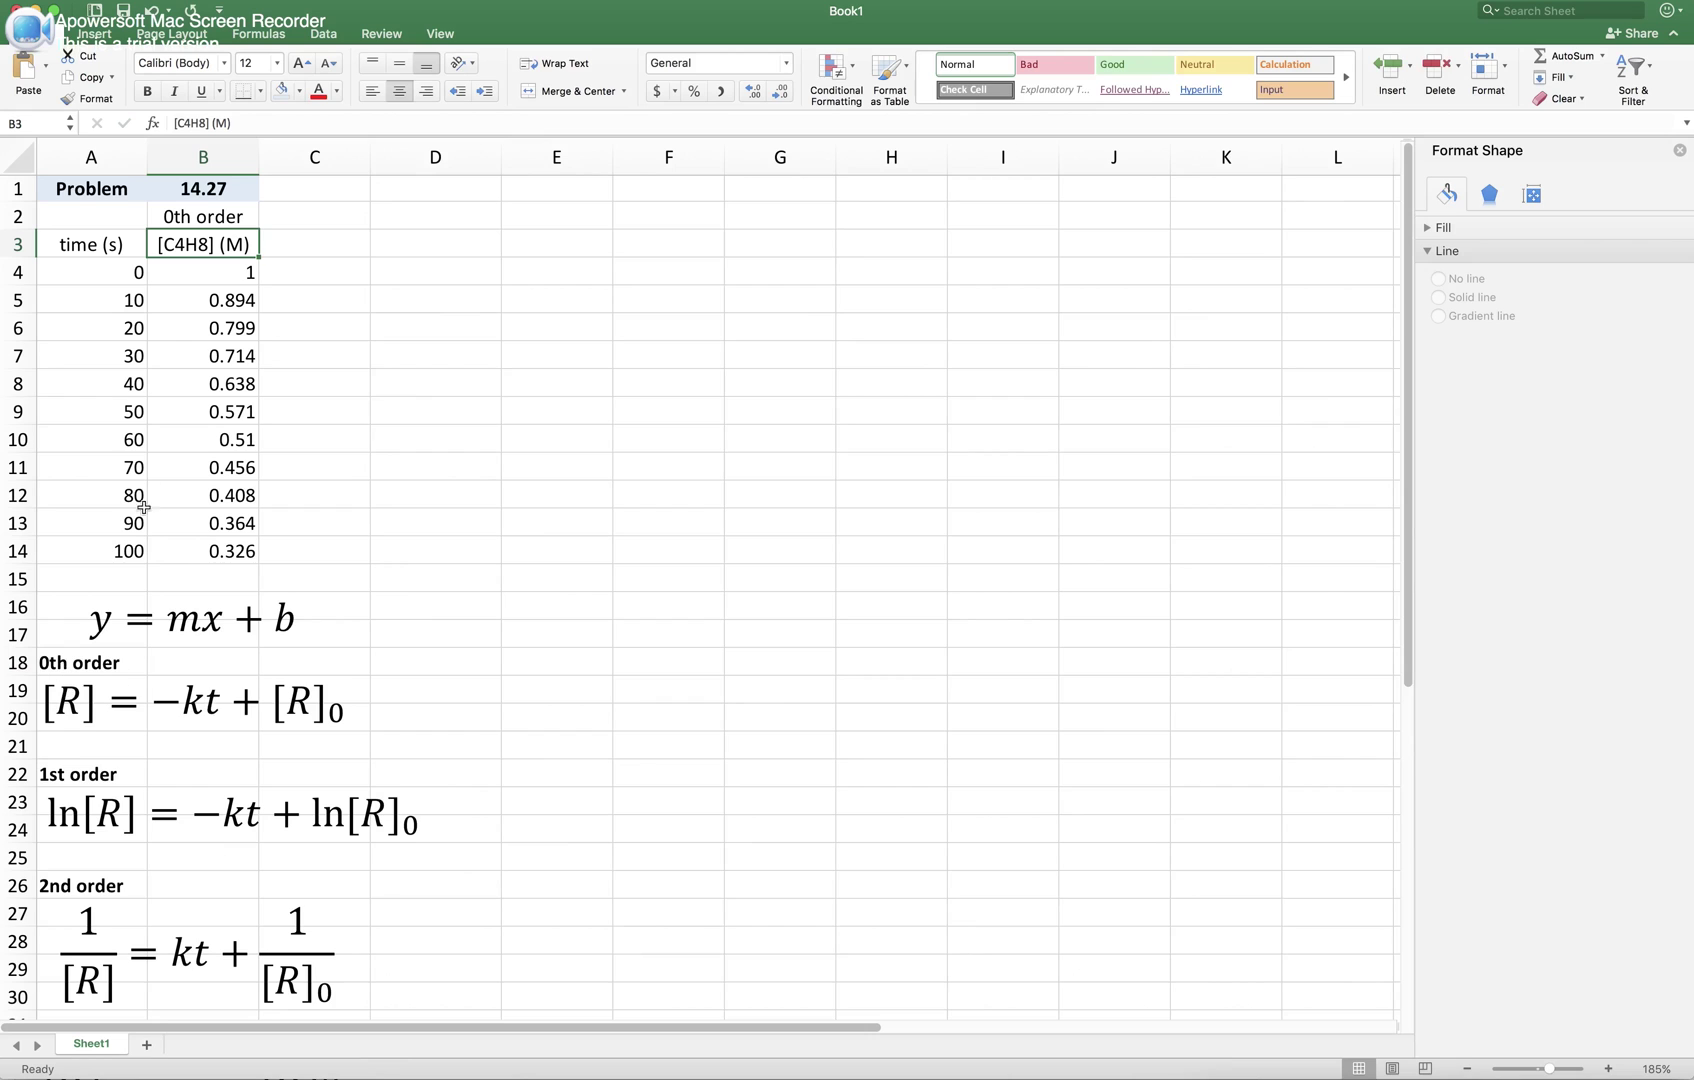
Step: Insert a markers-only scatter chart of the time and [C4H8] data in A3:B14 and move it clear of the data
click(98, 243)
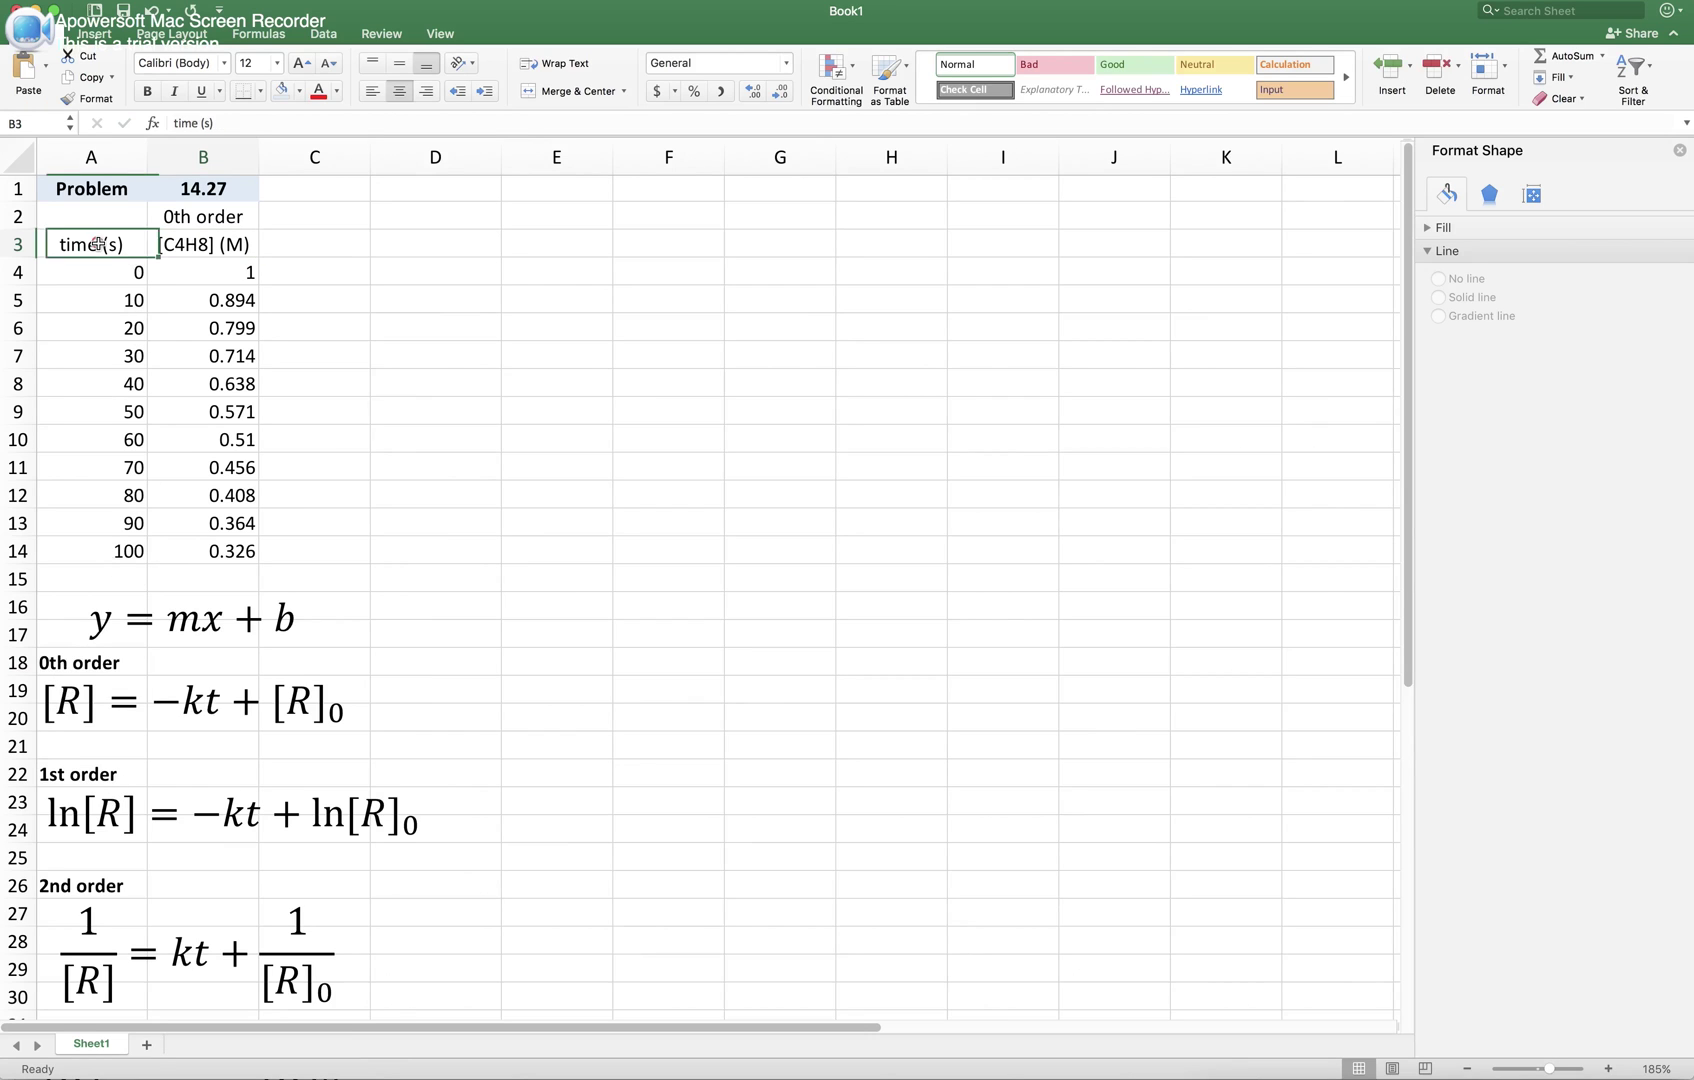
drag(98, 243, 238, 558)
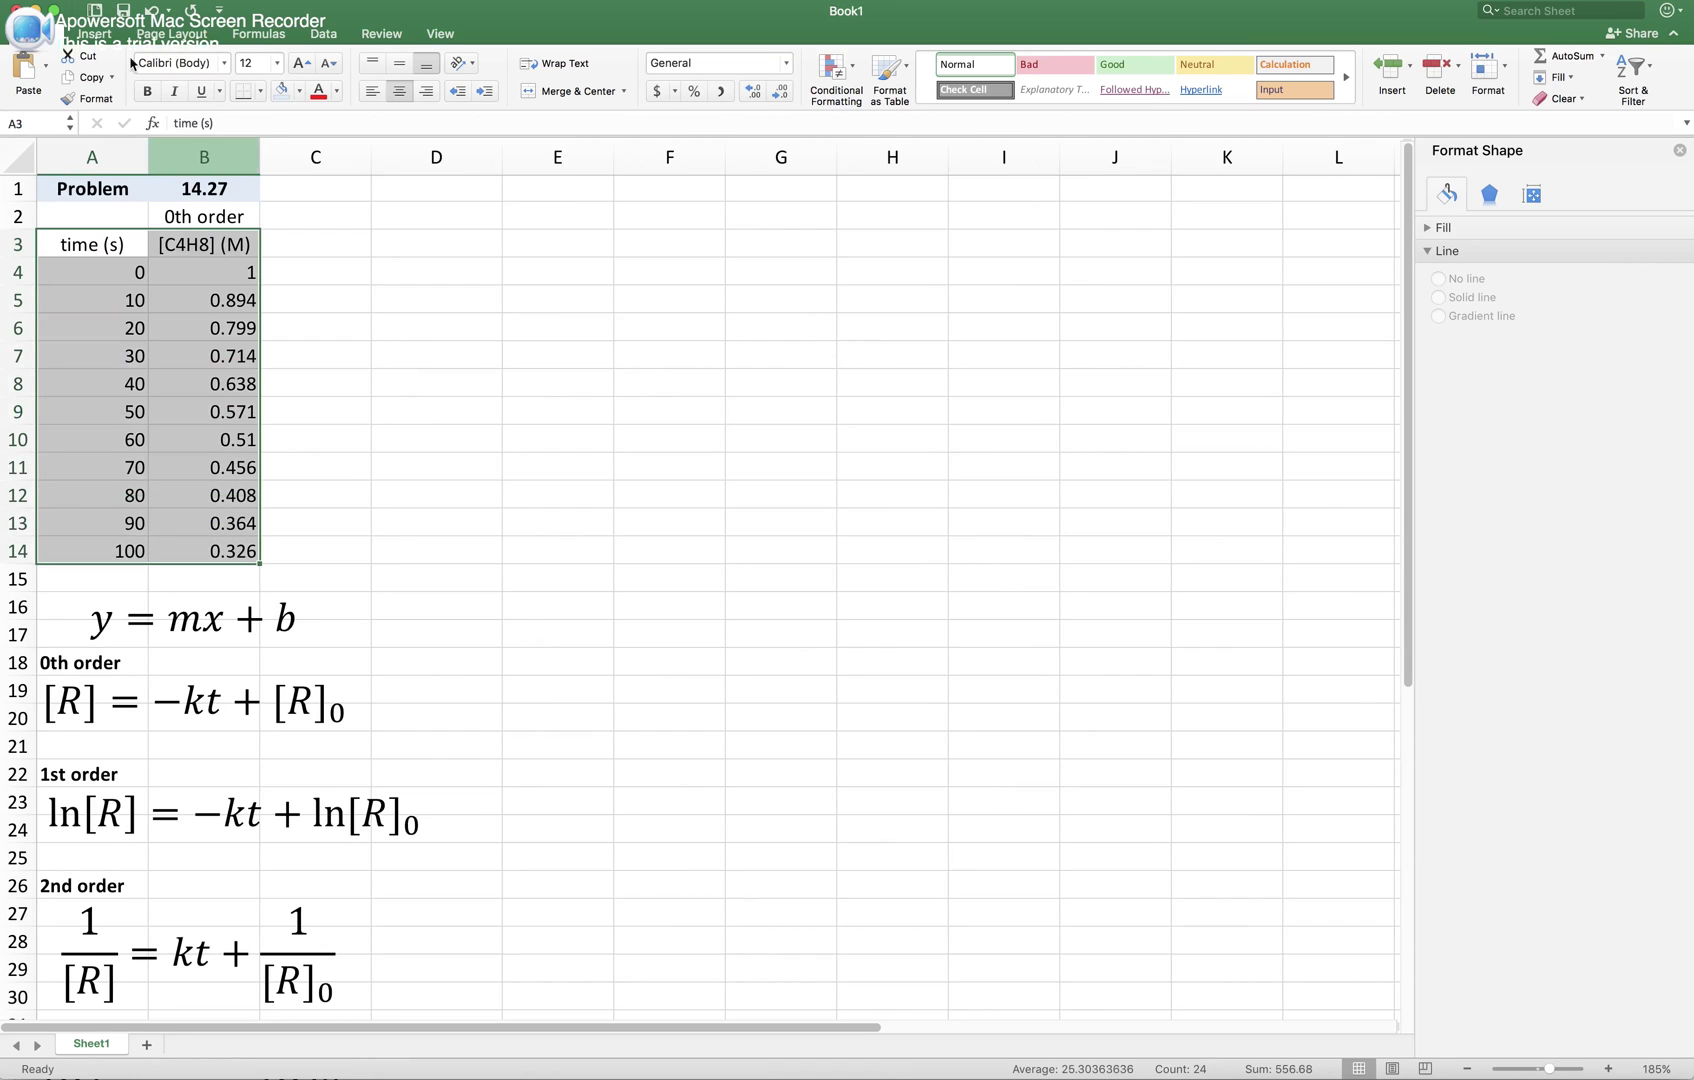
click(88, 37)
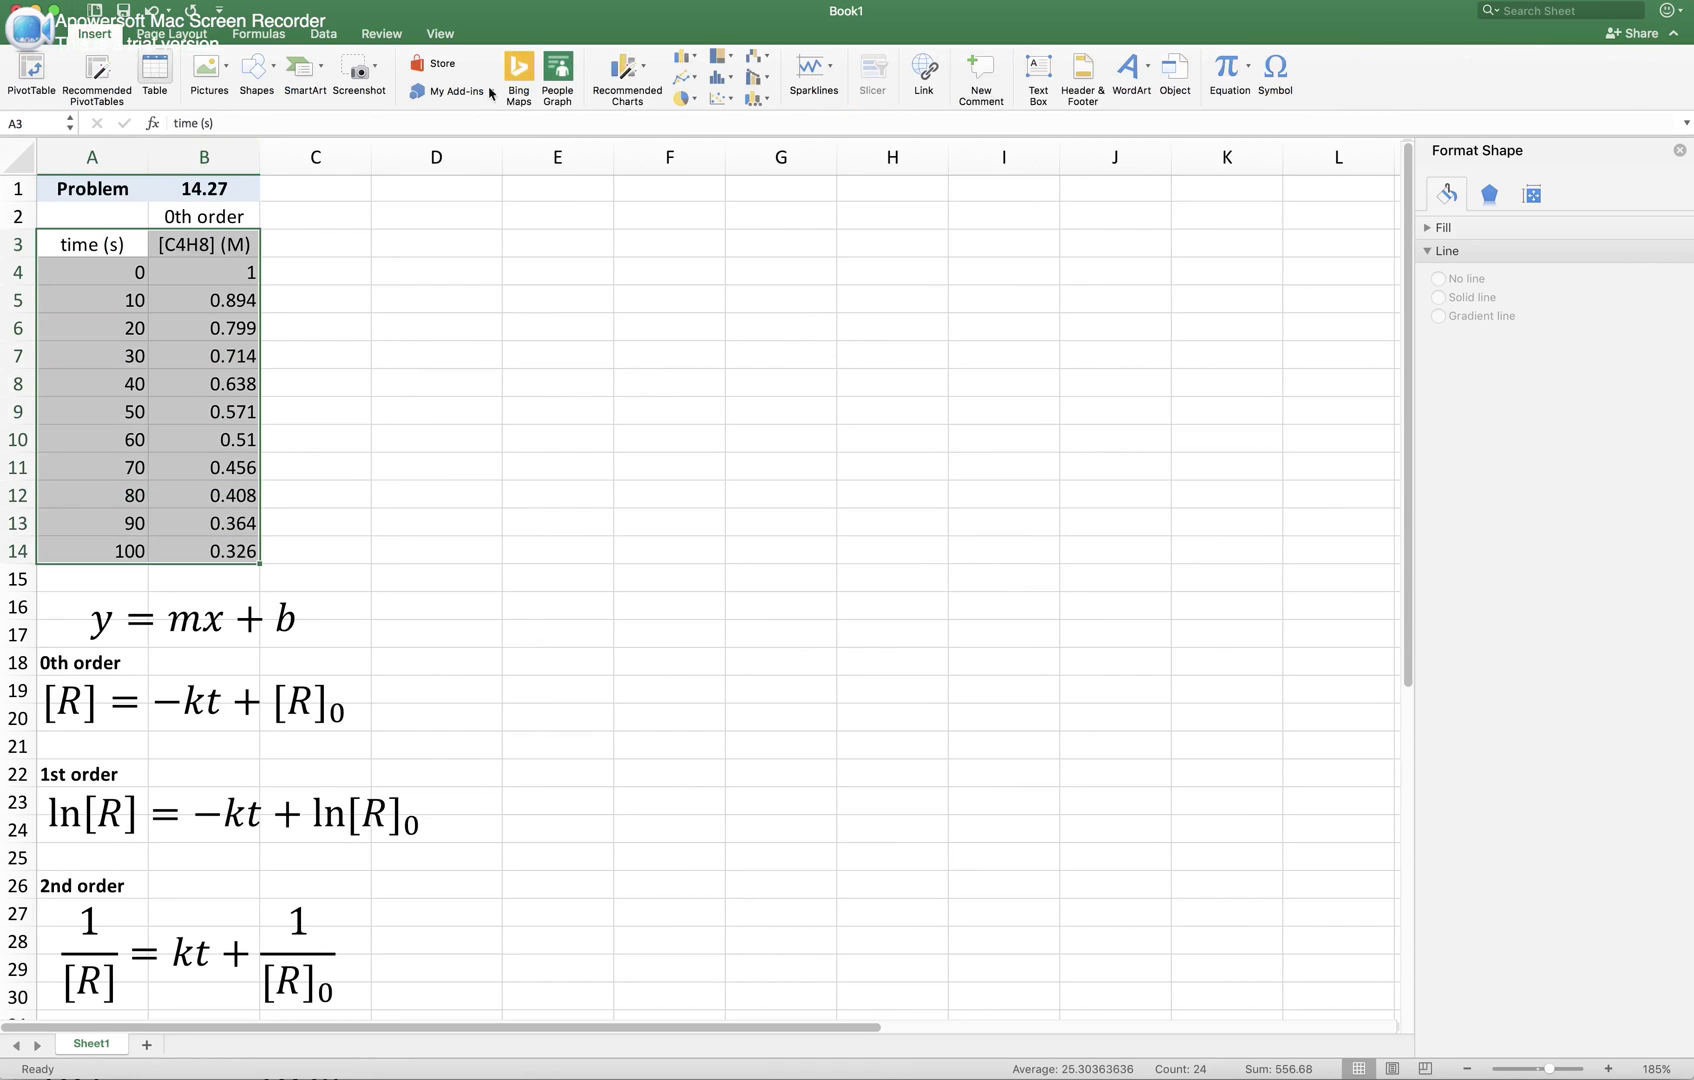
click(729, 104)
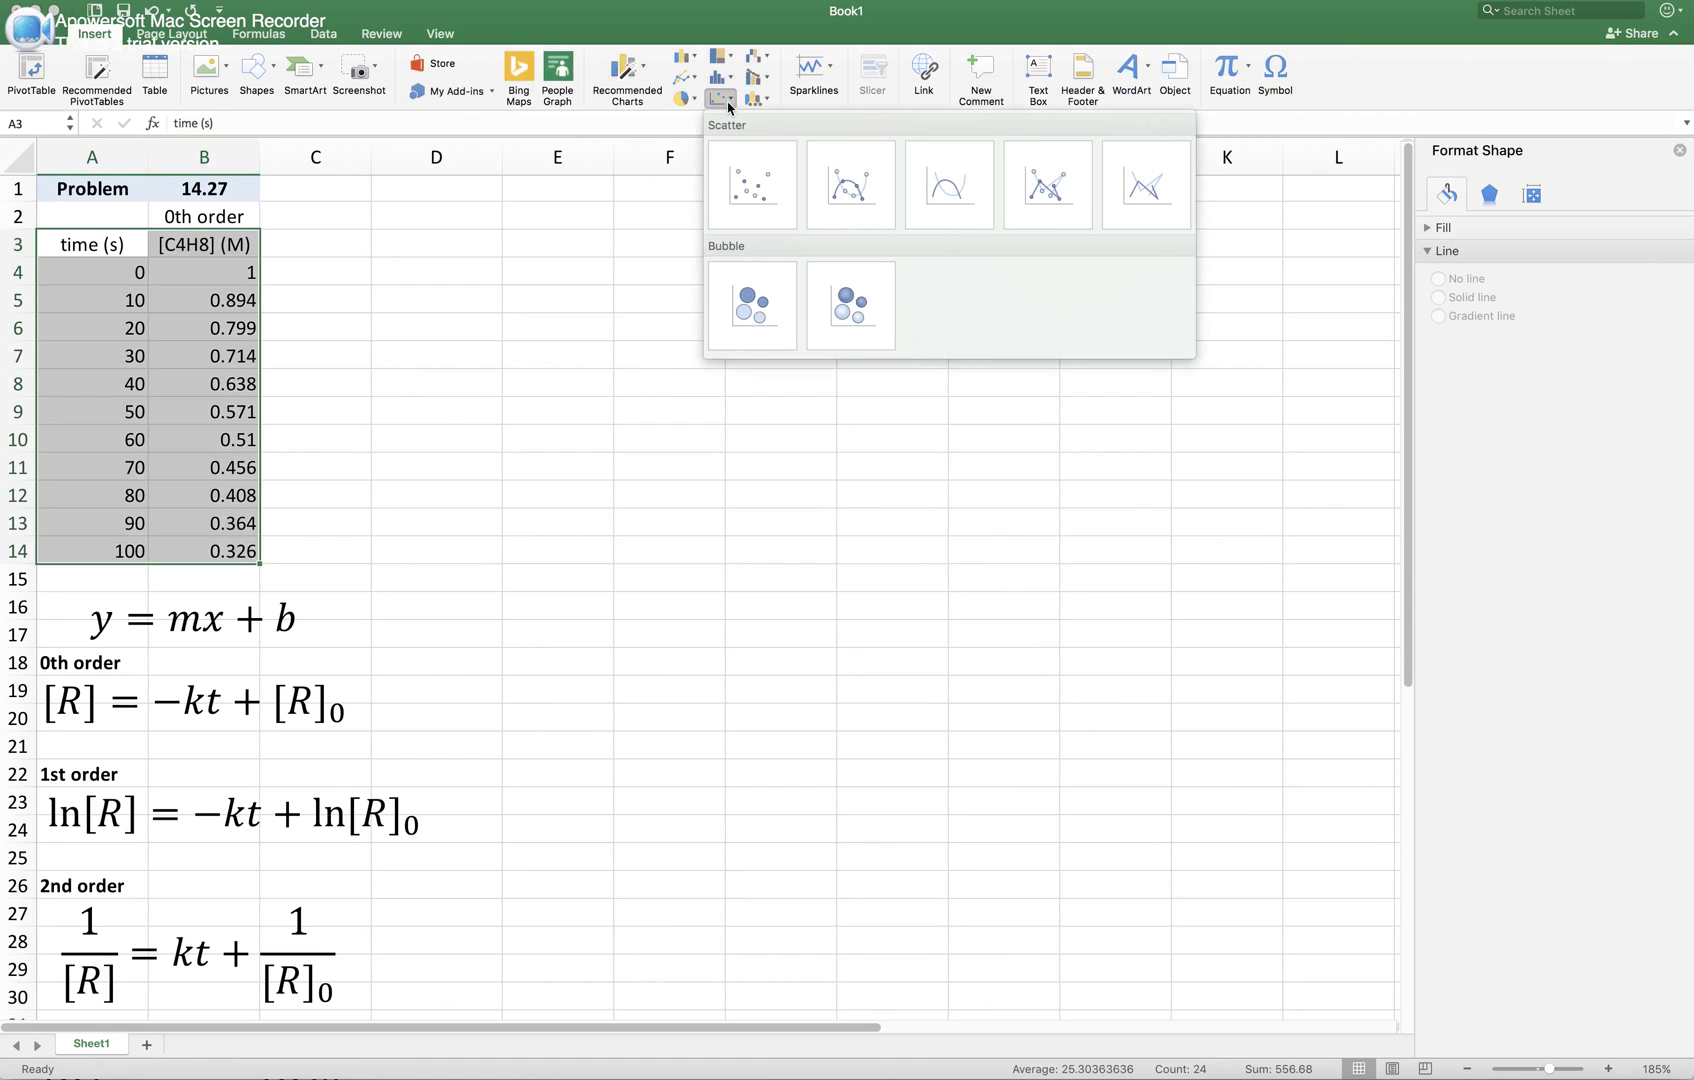
click(741, 198)
drag(607, 424, 863, 242)
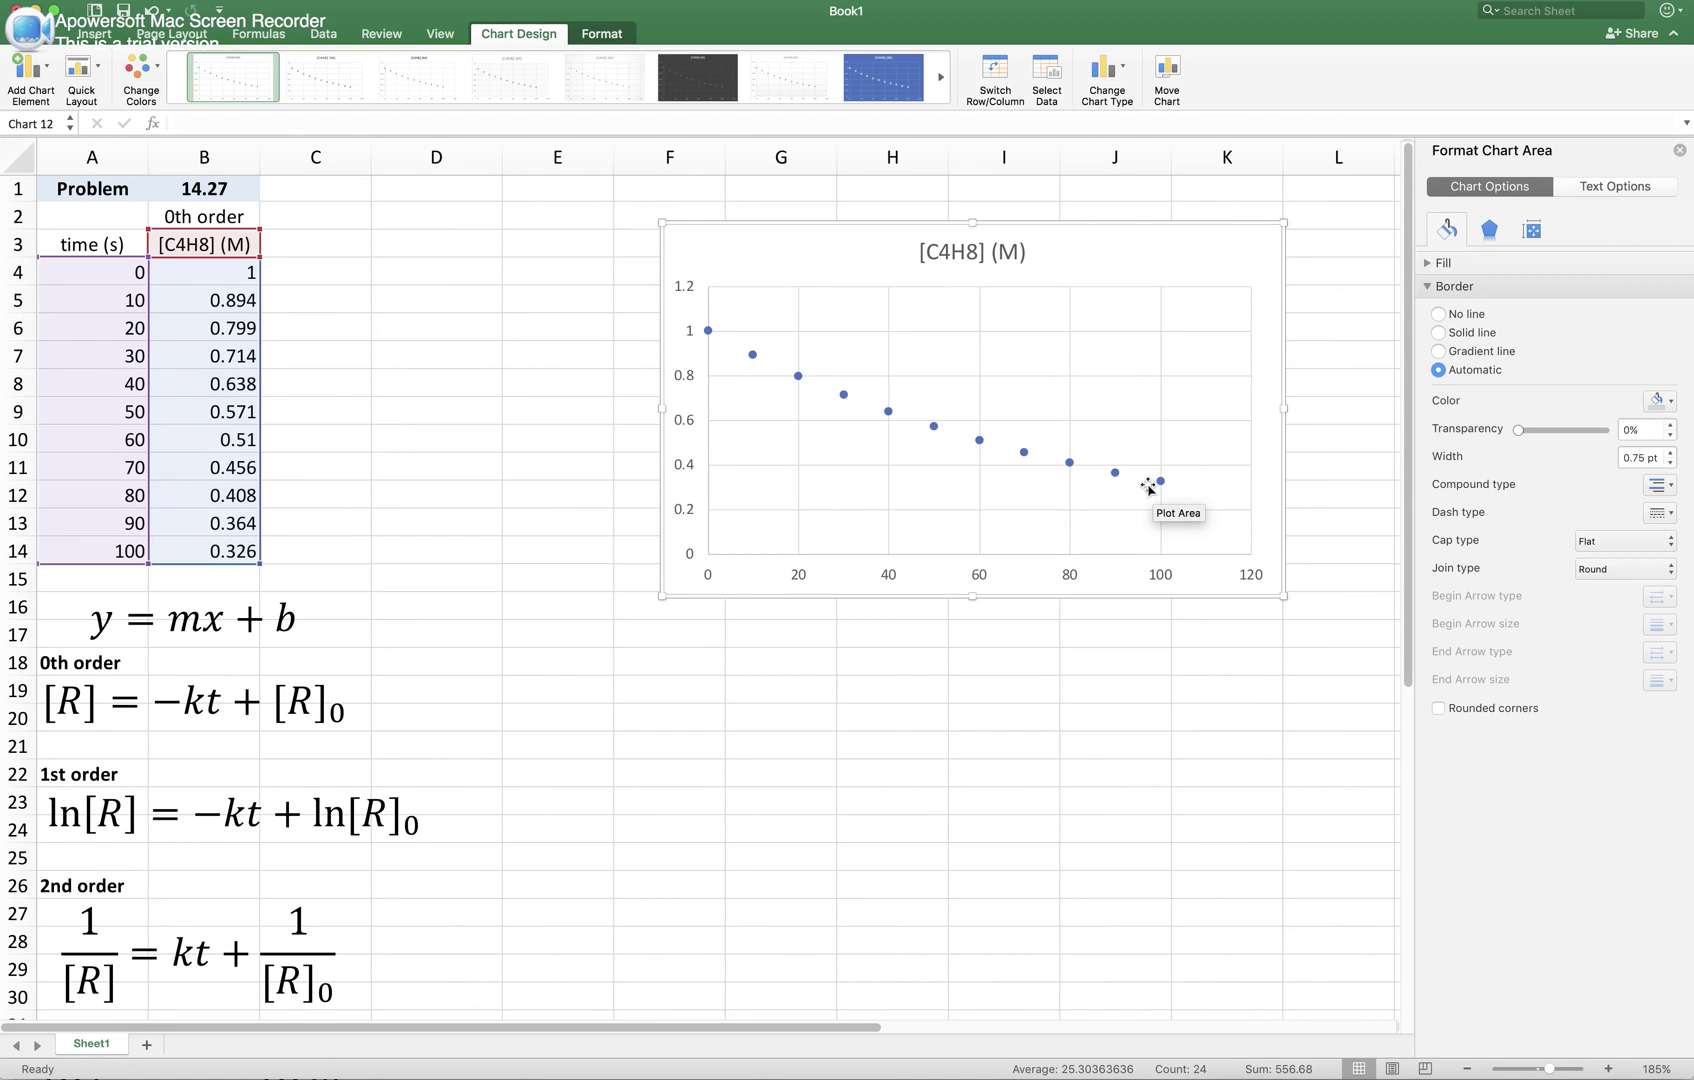
Step: Add a trendline to the [C4H8] series, try the Exponential fit, and set it back to Linear
click(887, 412)
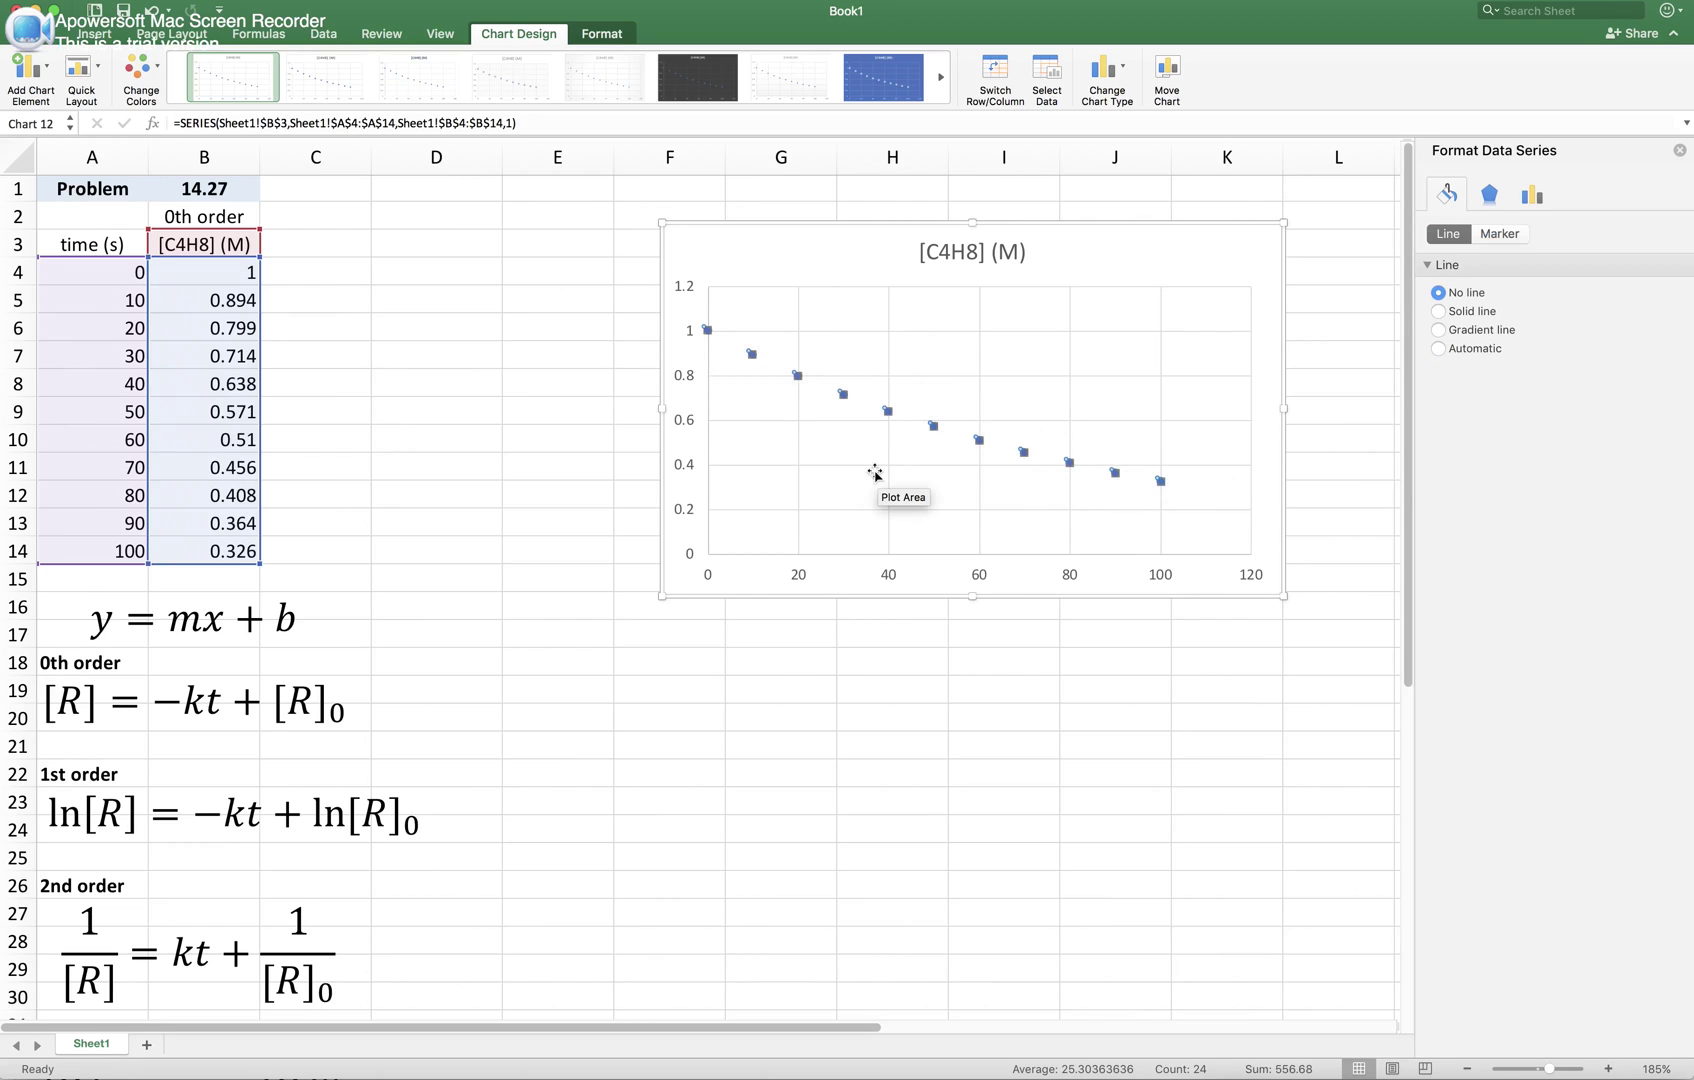
mouse_move(889, 418)
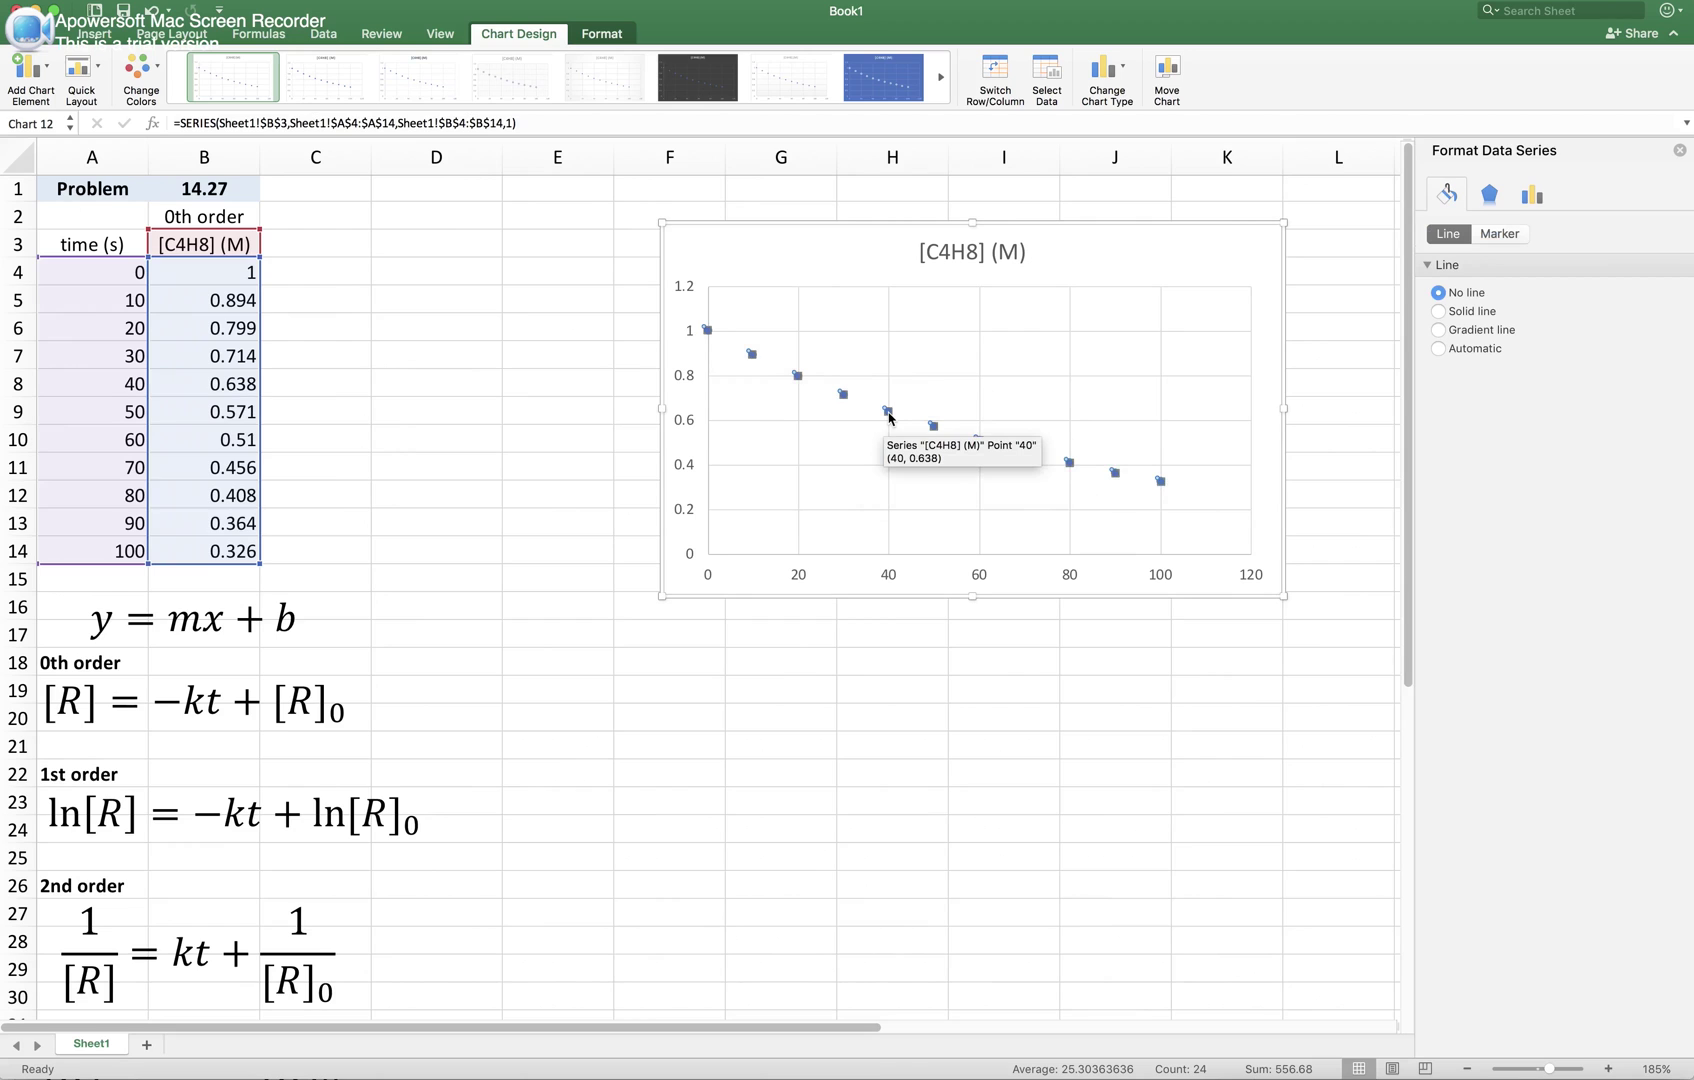
right_click(889, 418)
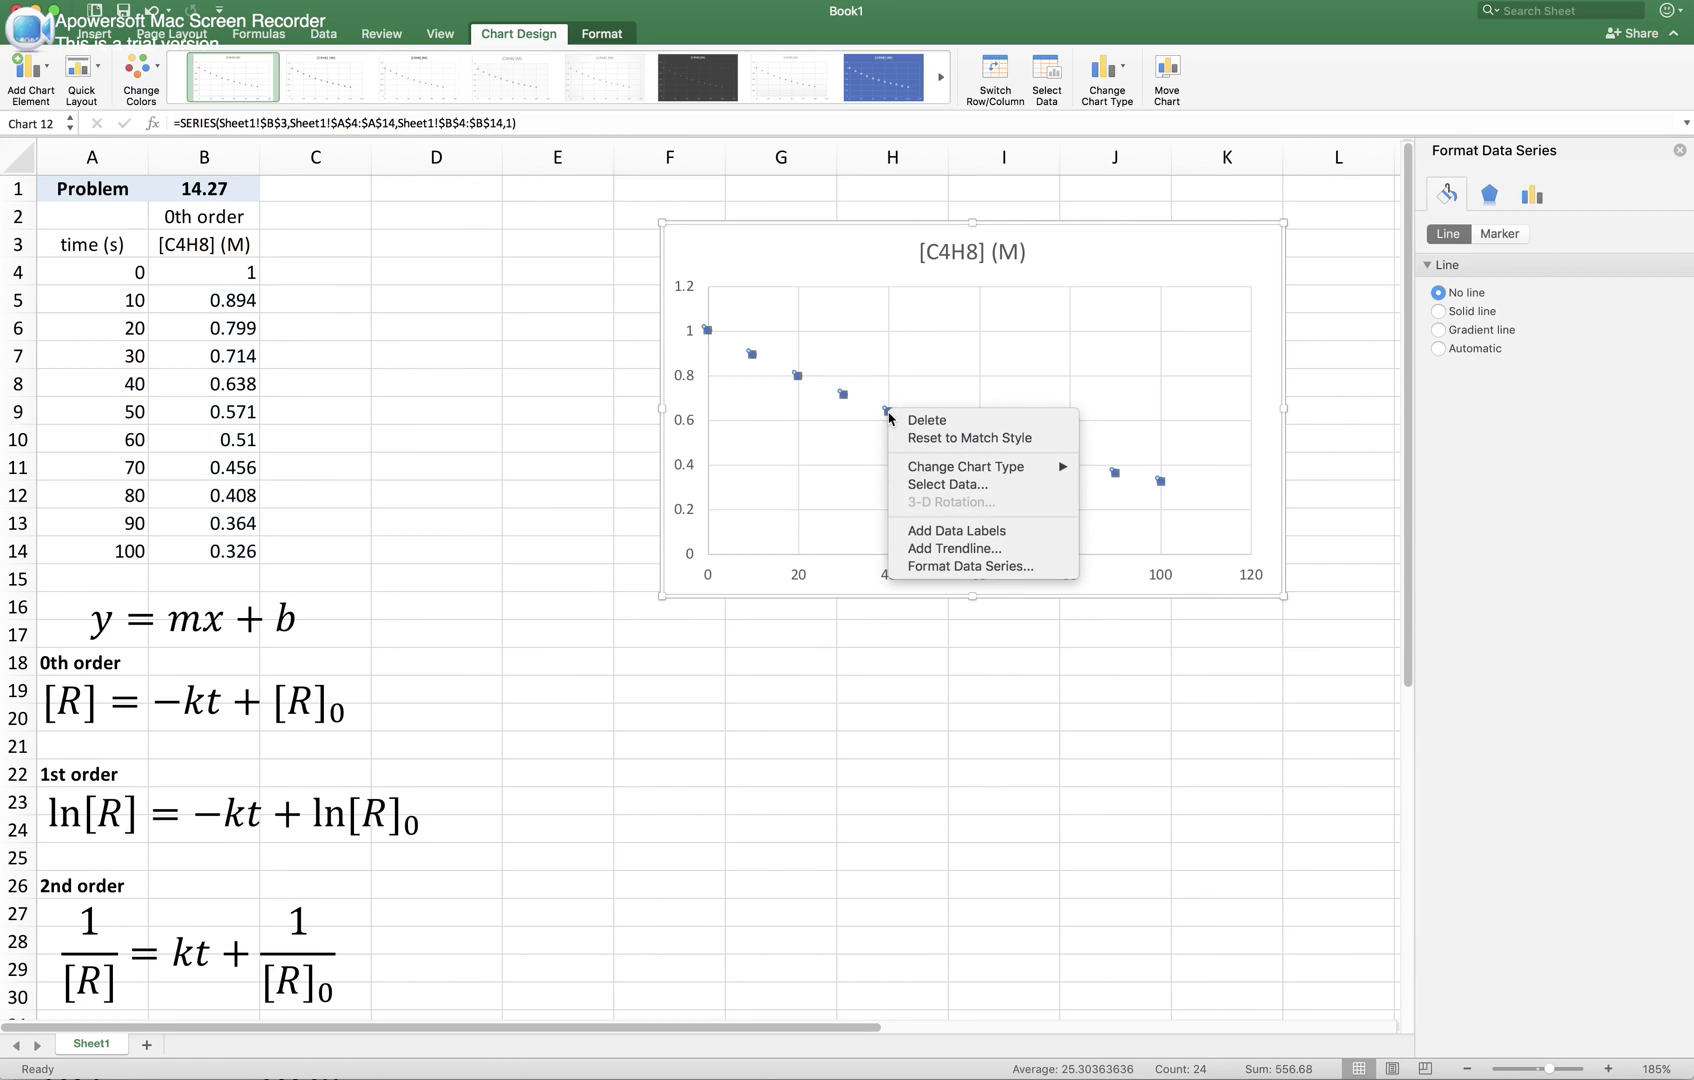
click(967, 550)
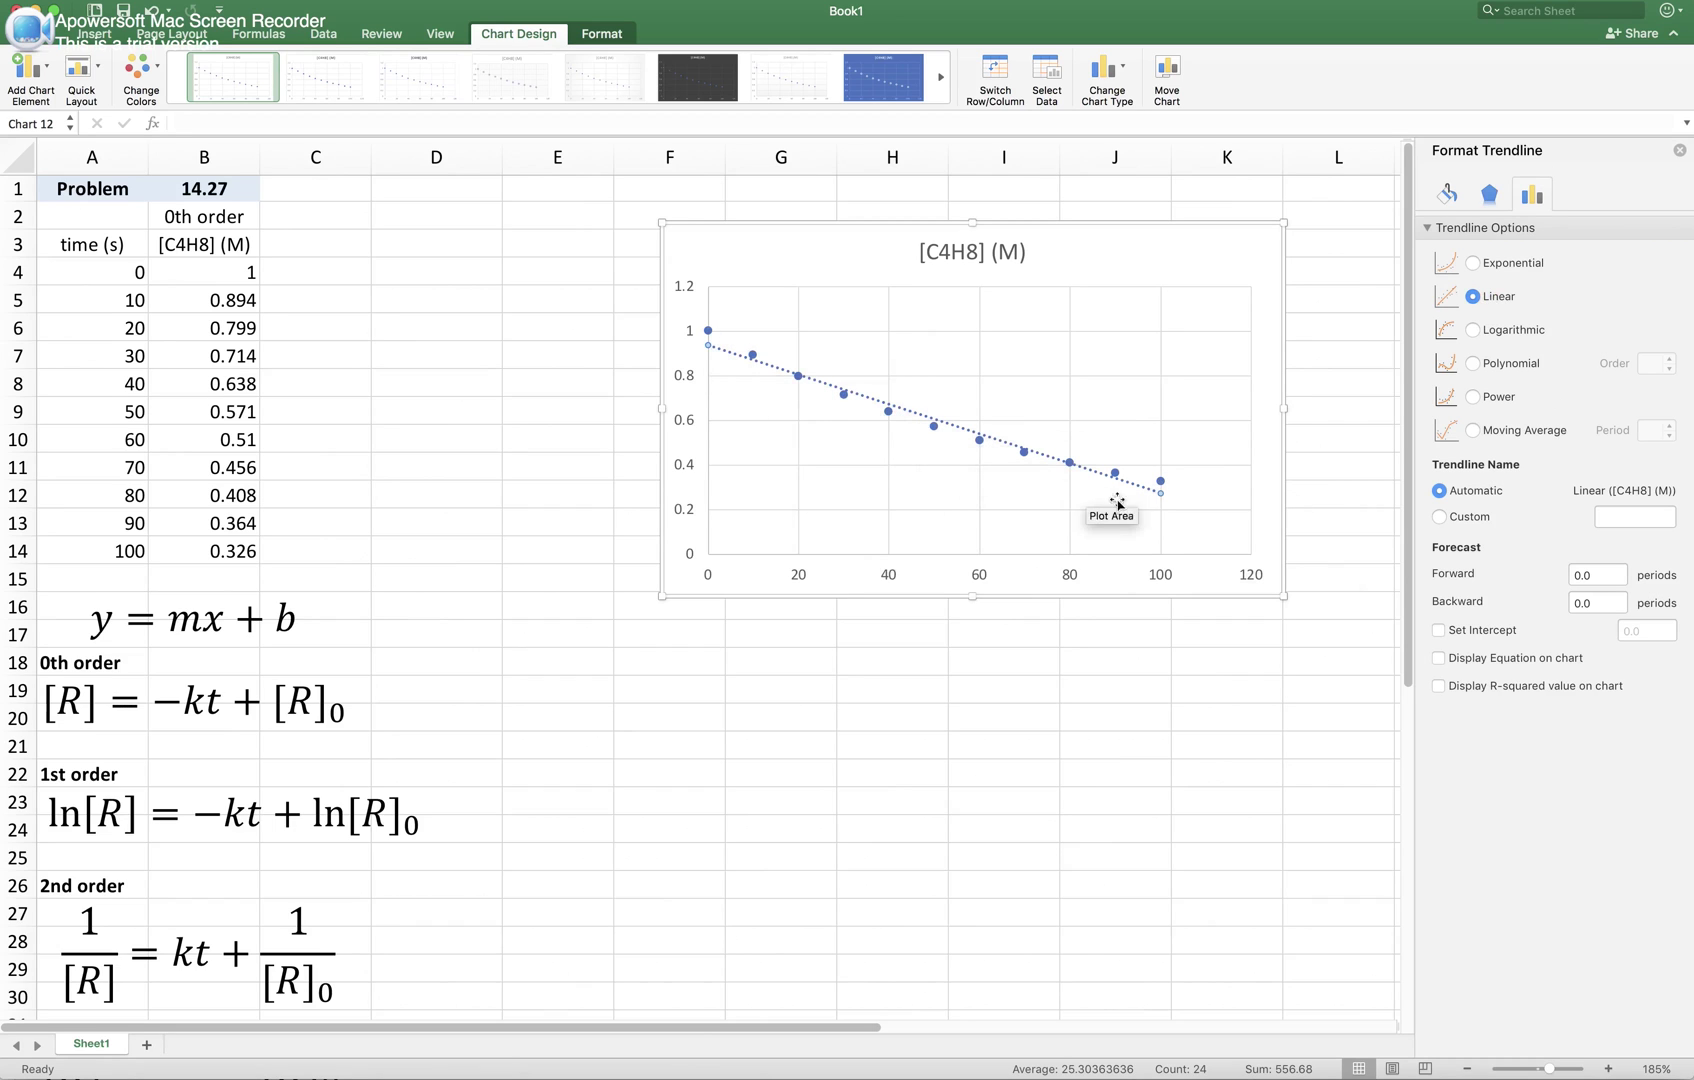
click(1513, 264)
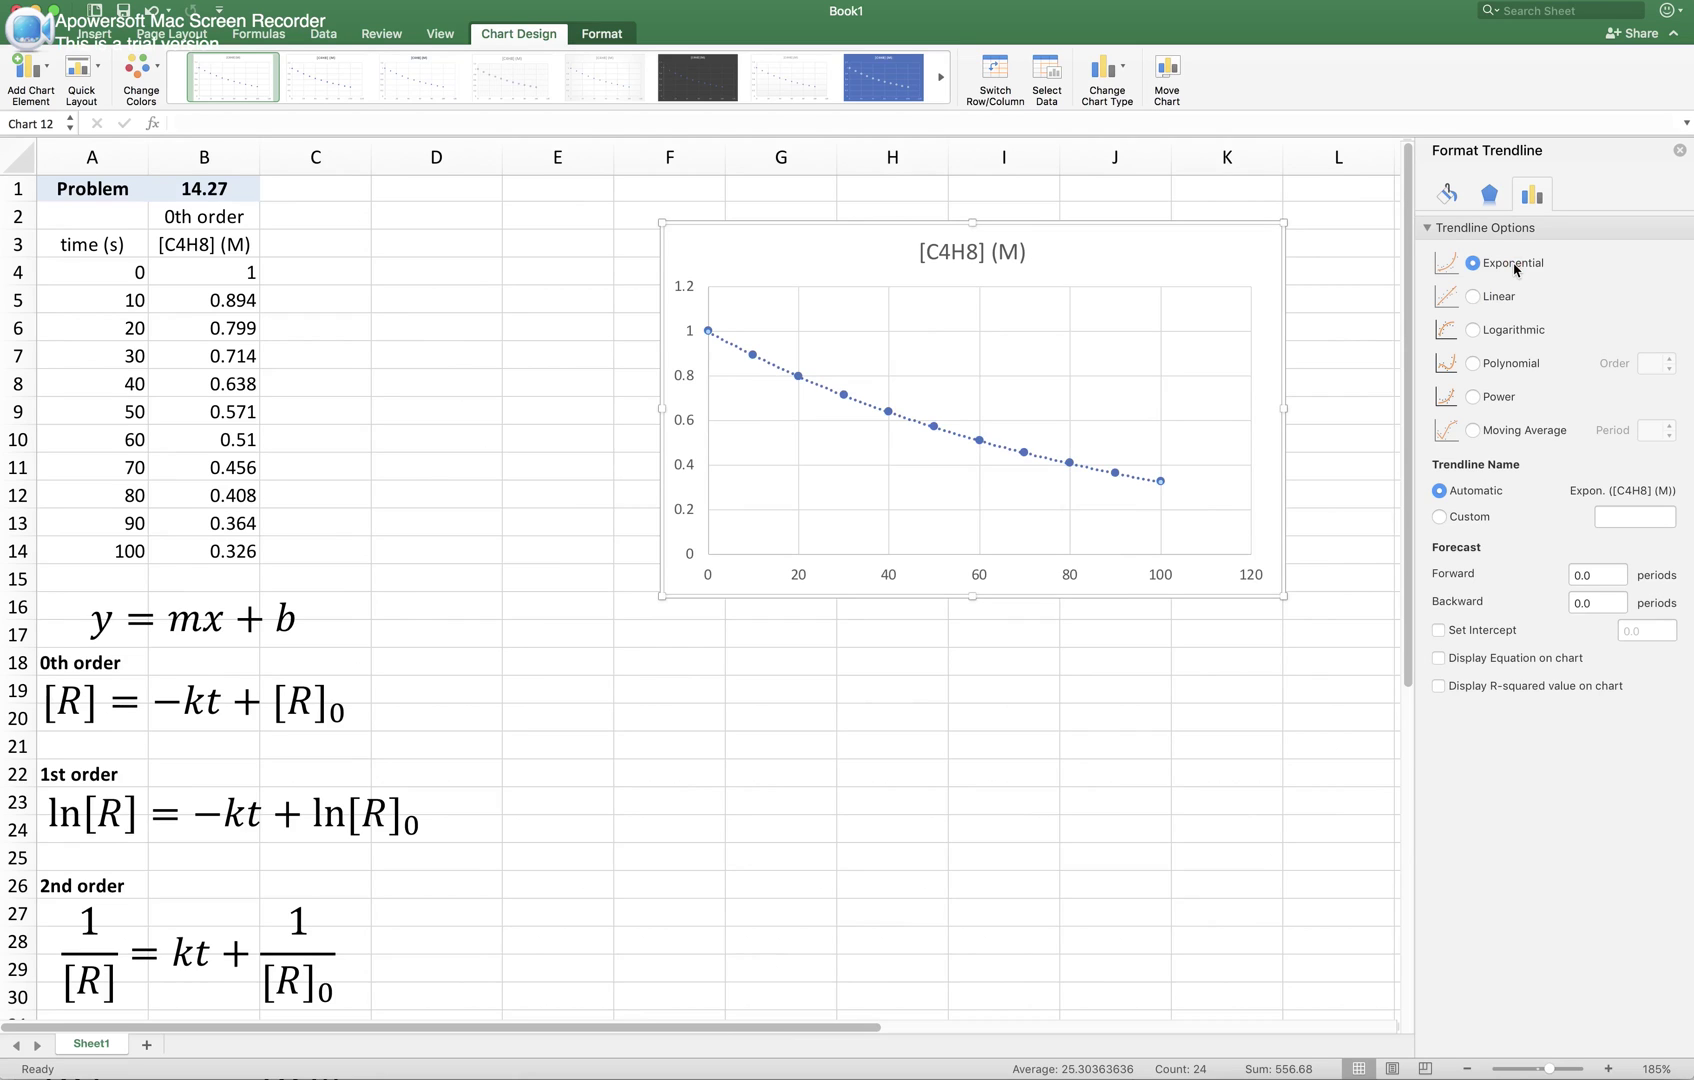
click(1499, 297)
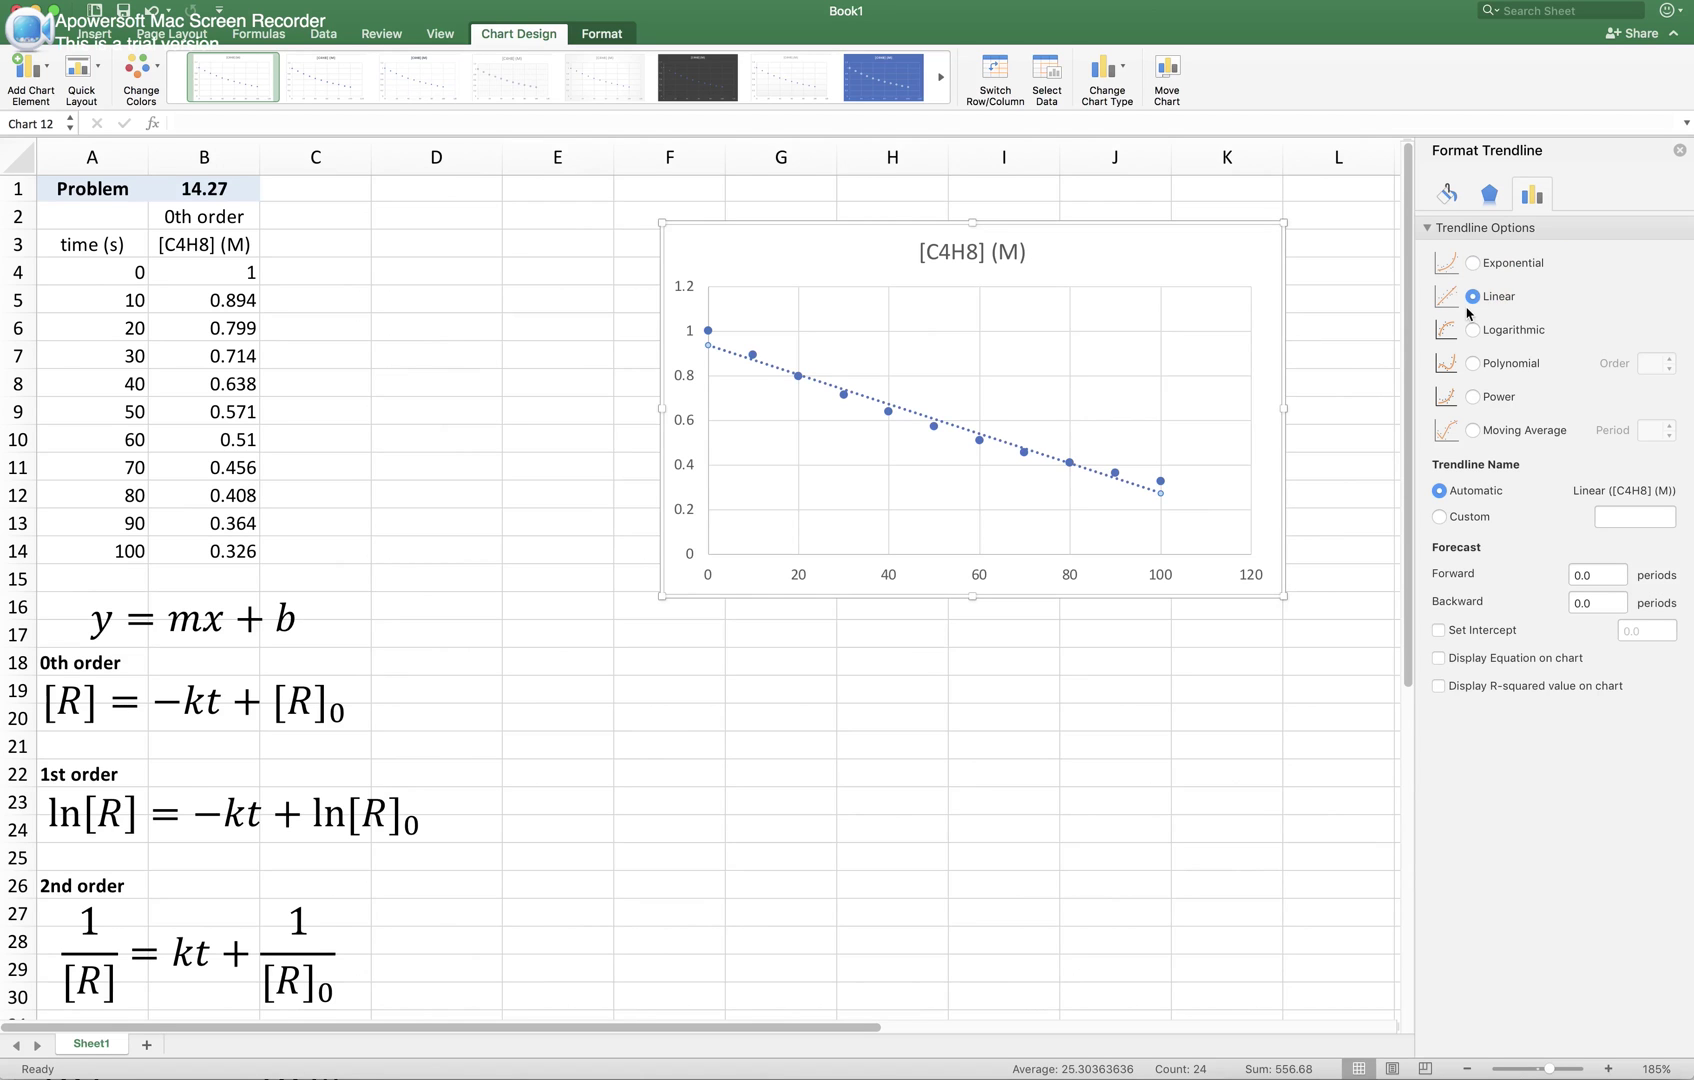
Step: Move the chart to columns G–L from row 1 and display the Linear trendline's equation and R-squared value
drag(1000, 560, 1090, 516)
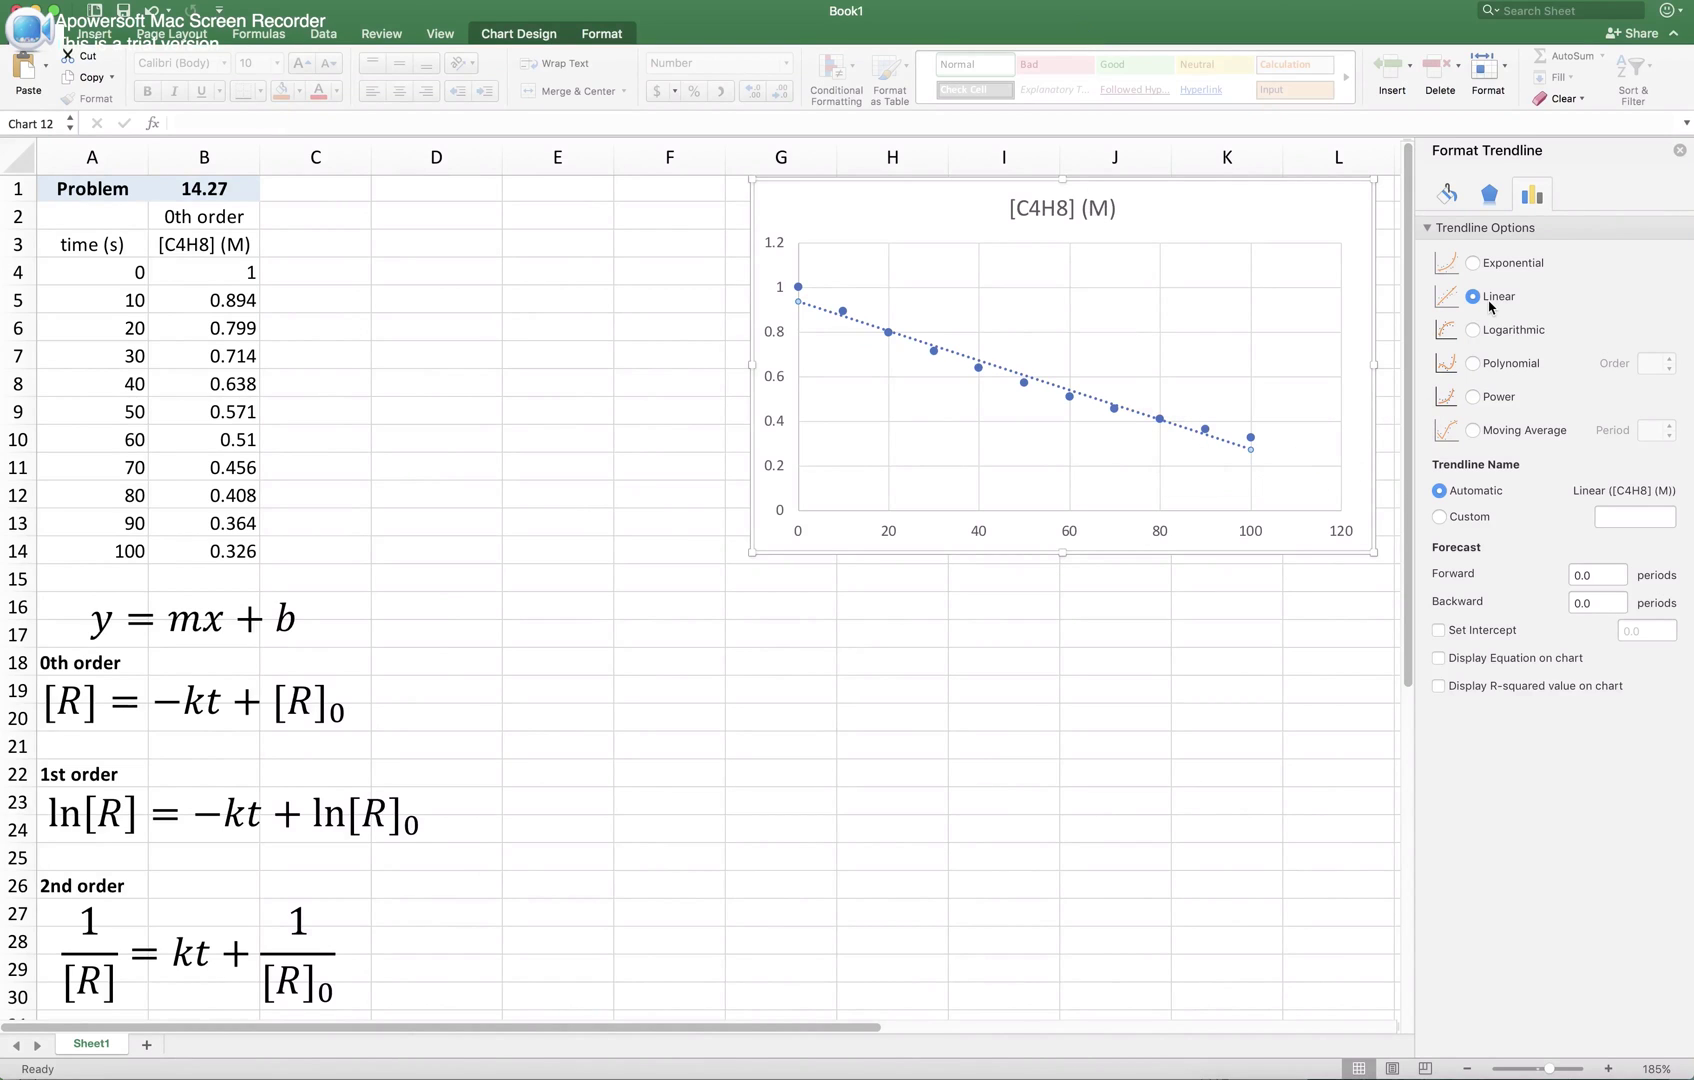
click(1488, 265)
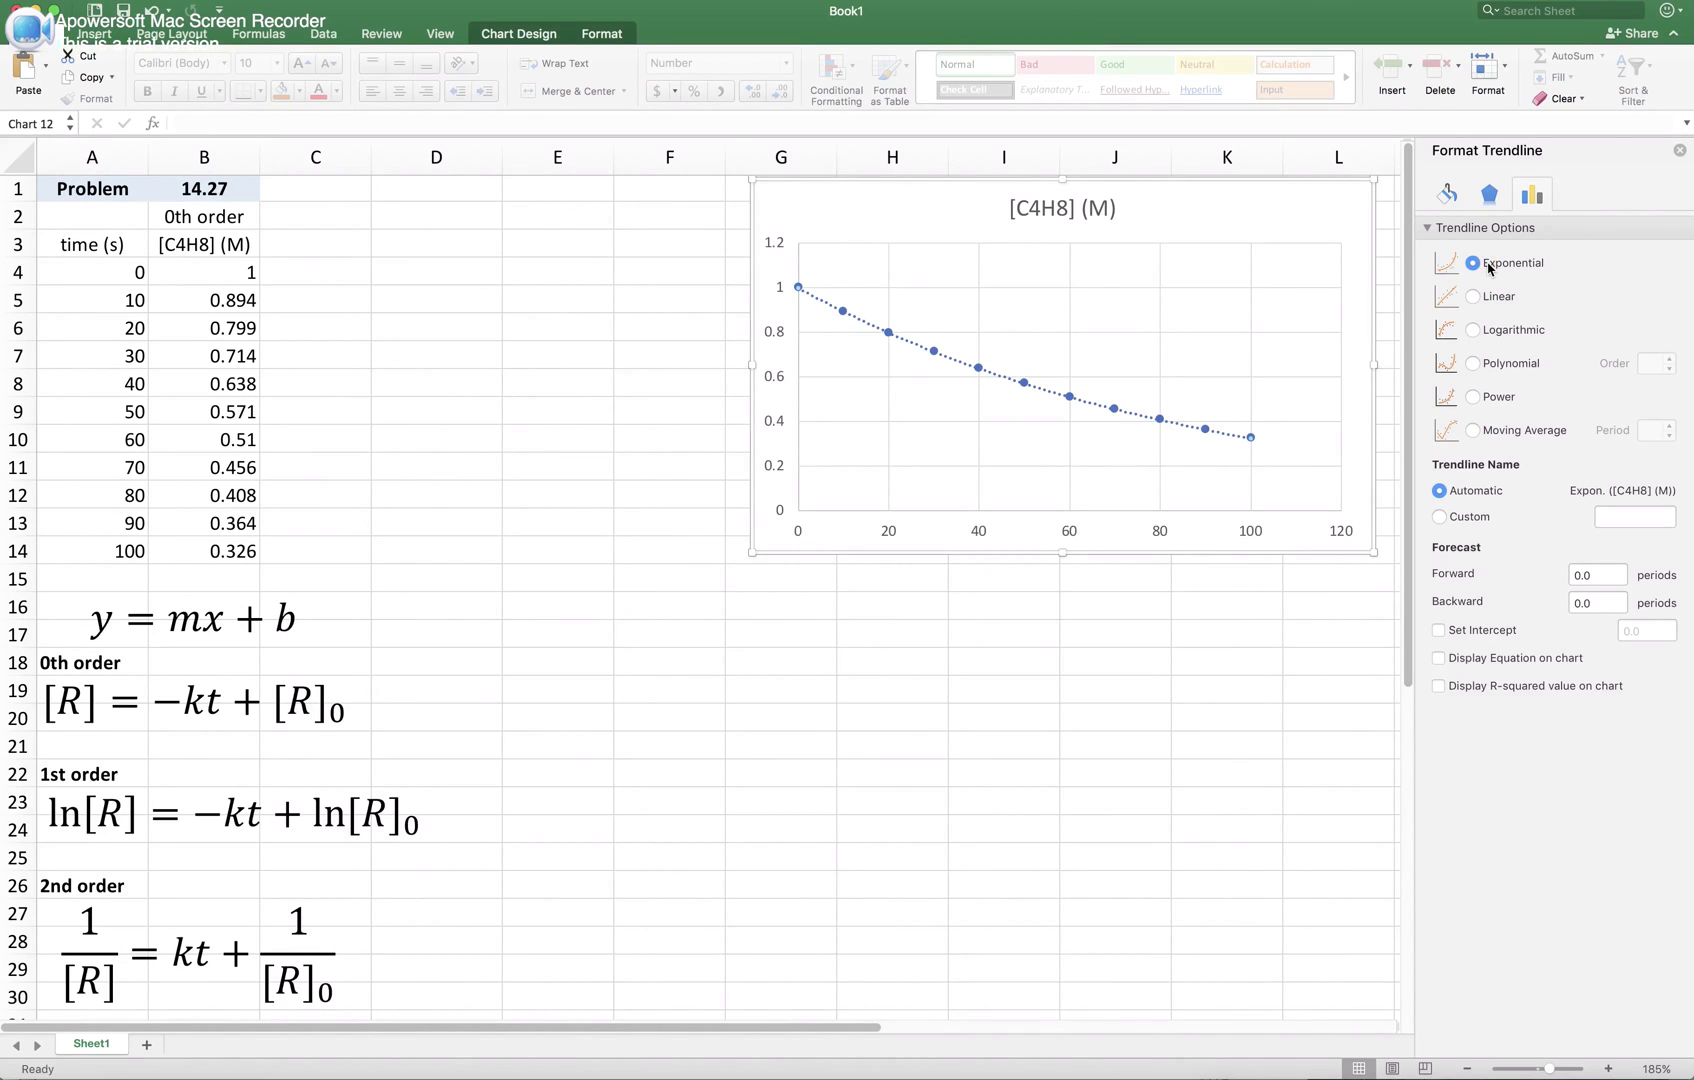
click(1488, 300)
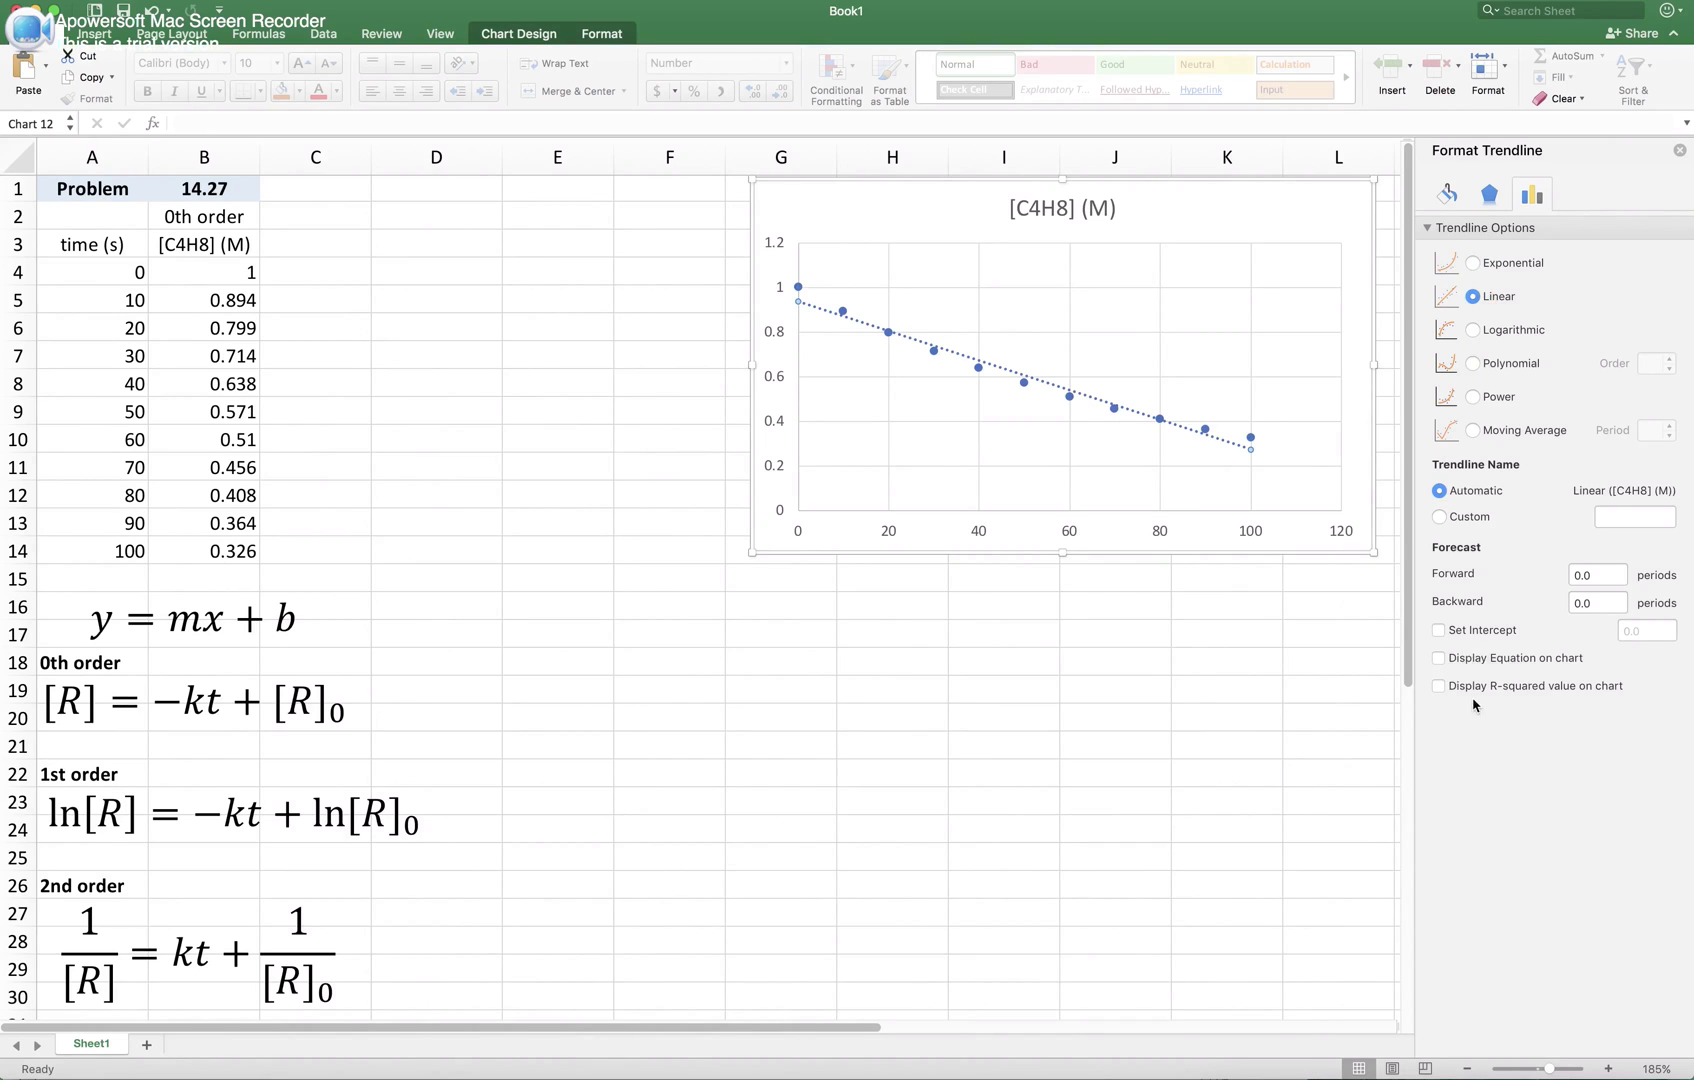
click(1479, 658)
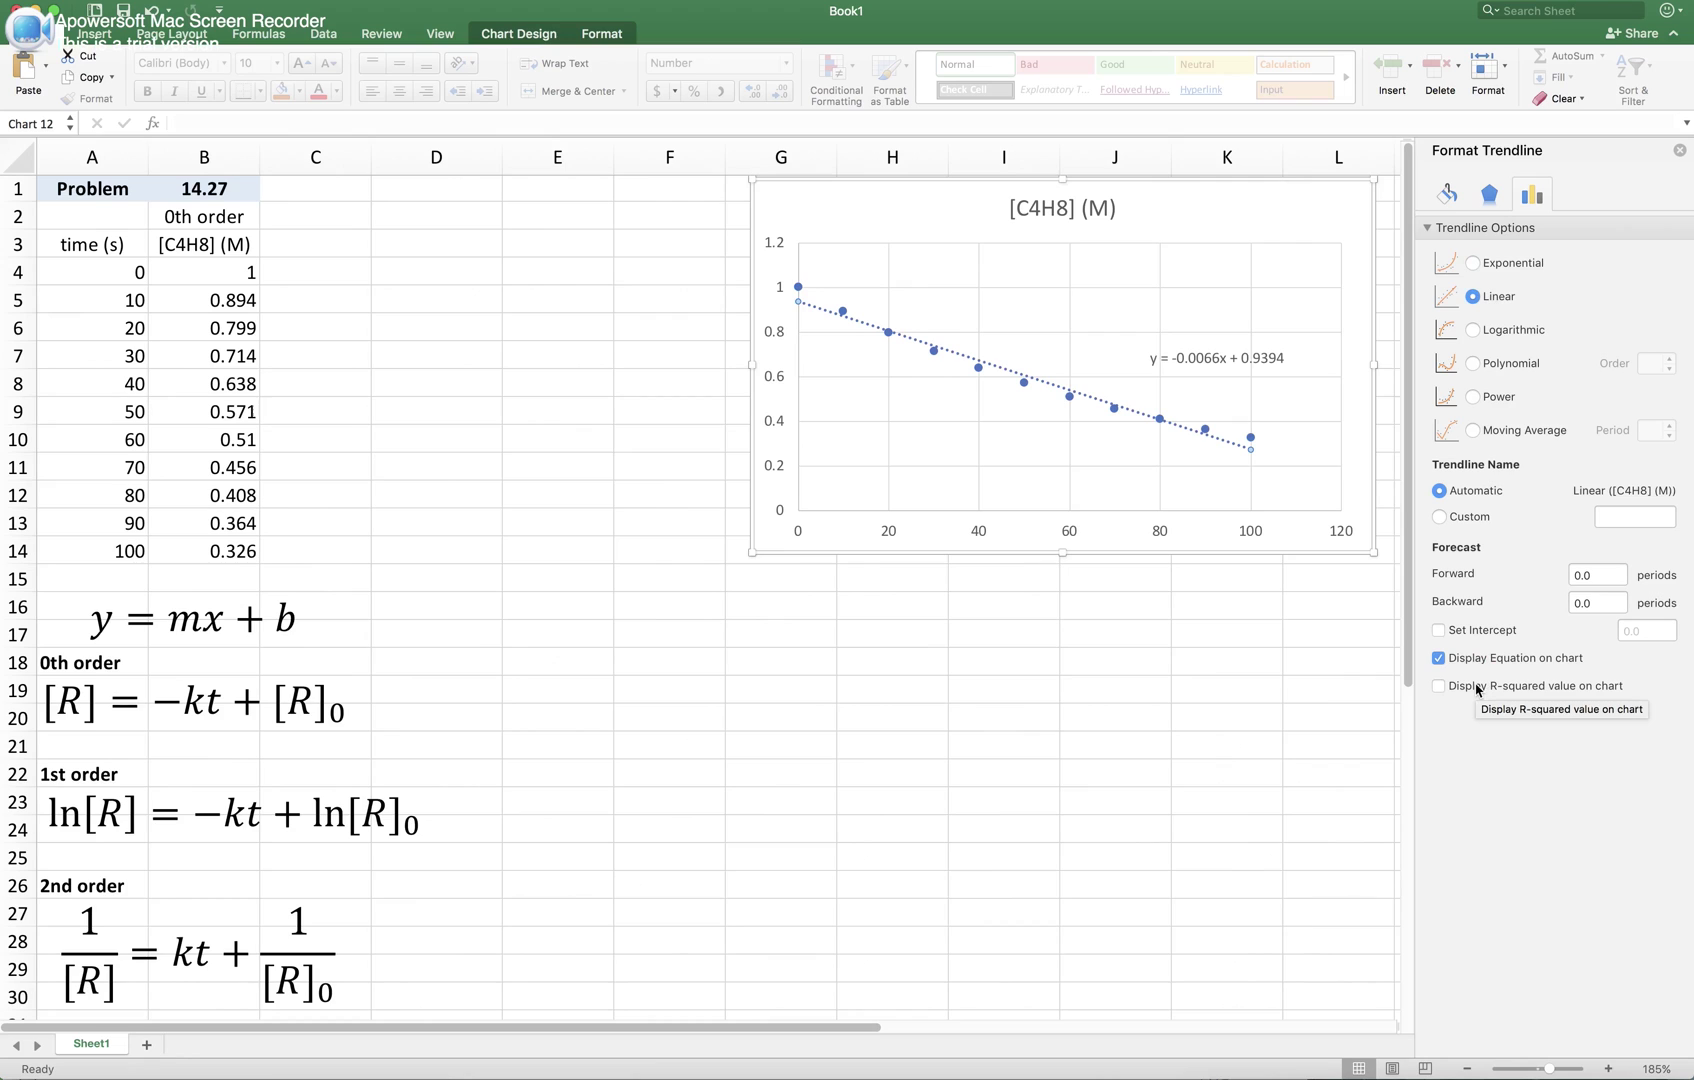
click(1477, 689)
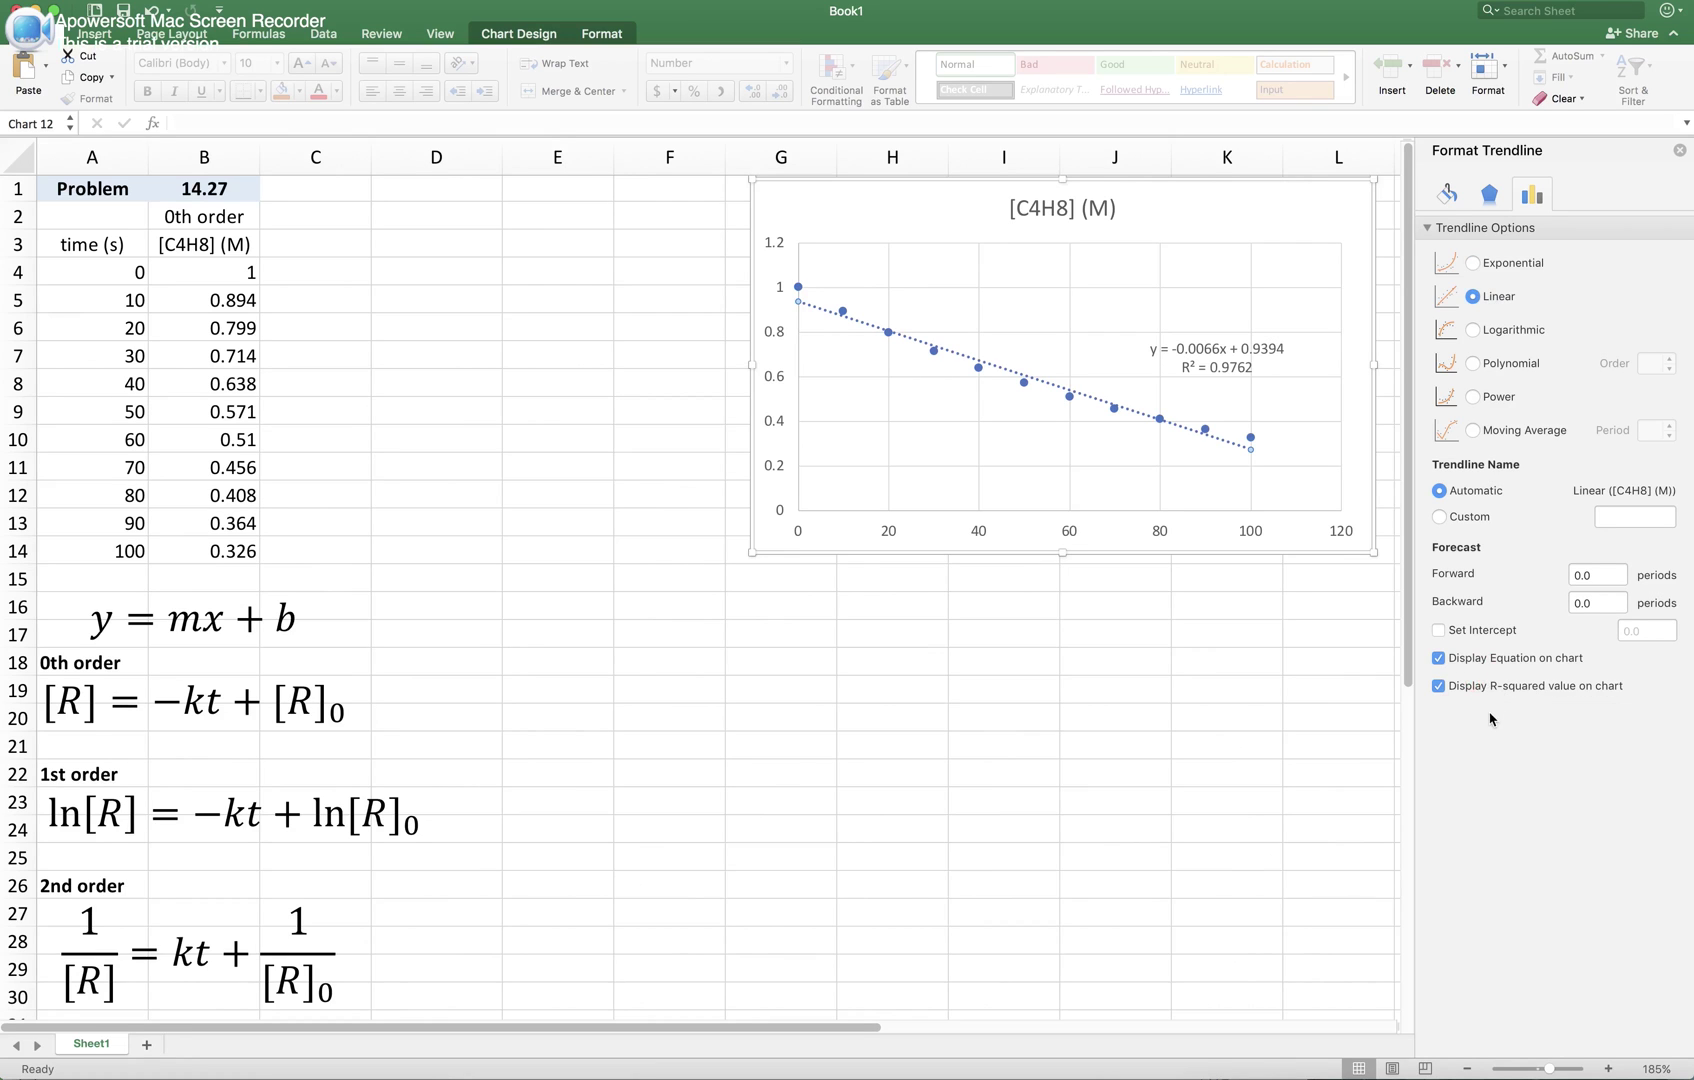
Step: Format the trendline equation and R-squared label as 12-point bold text
click(1186, 366)
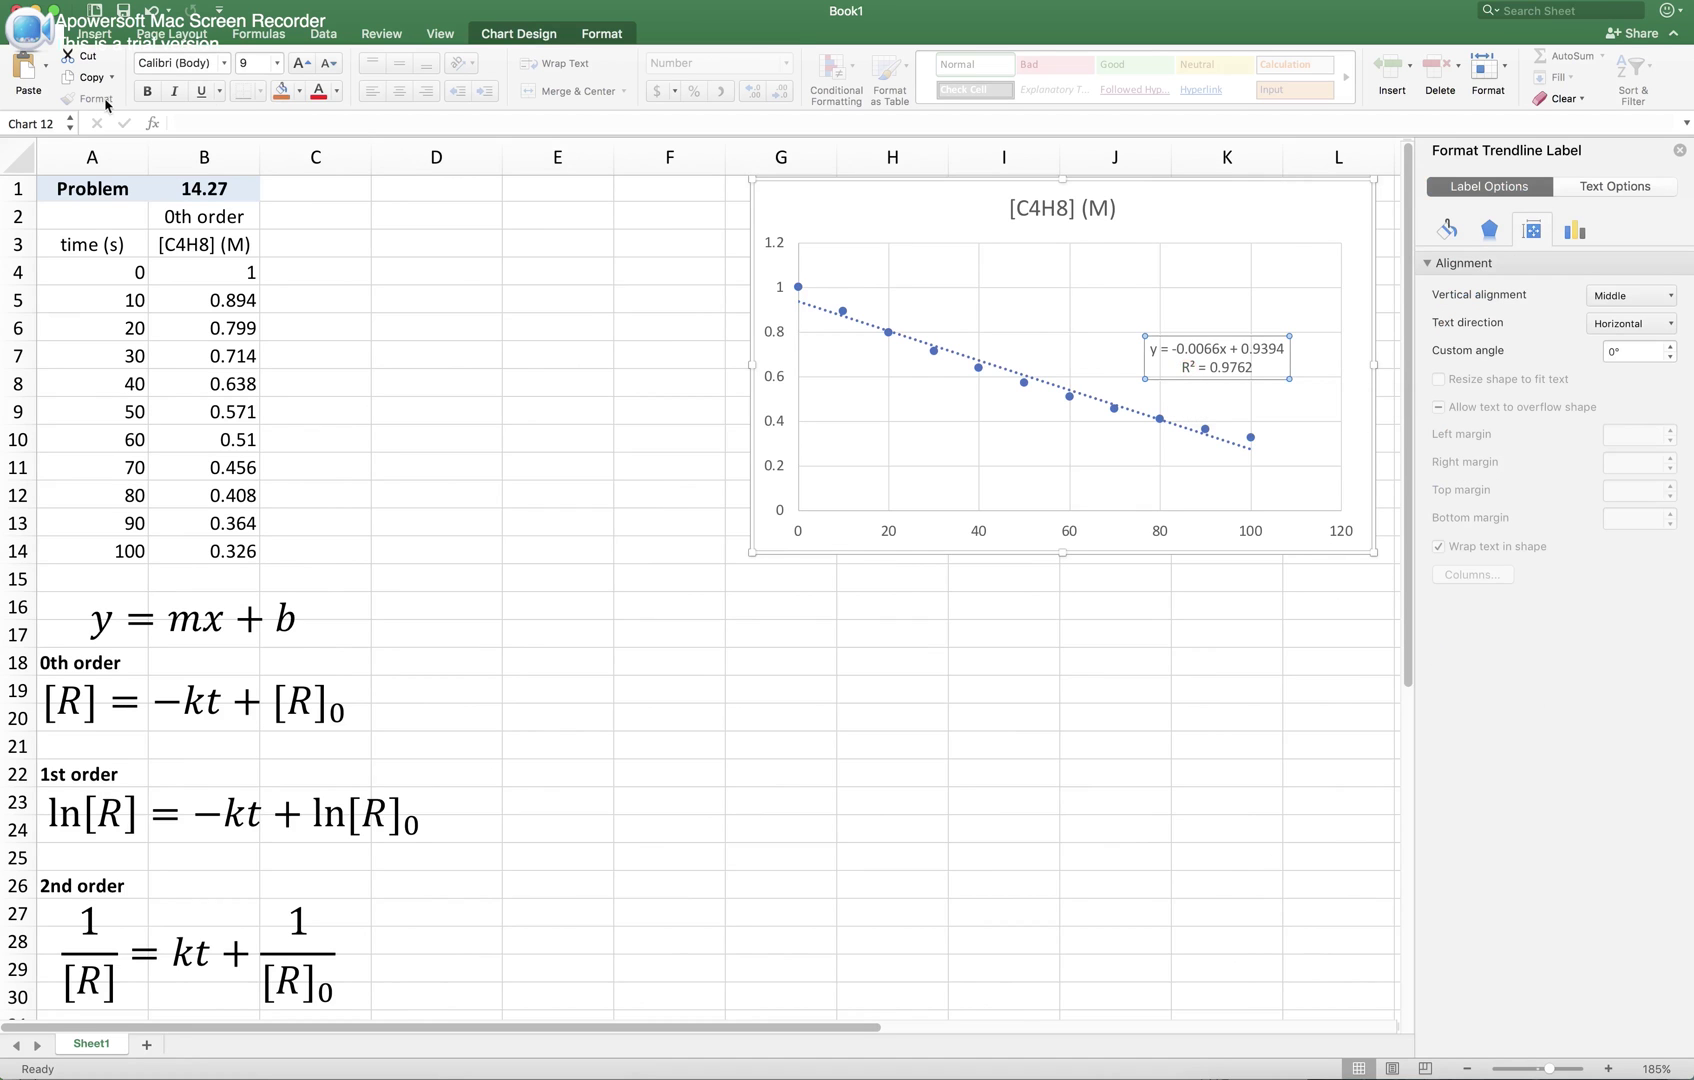
click(277, 63)
click(263, 175)
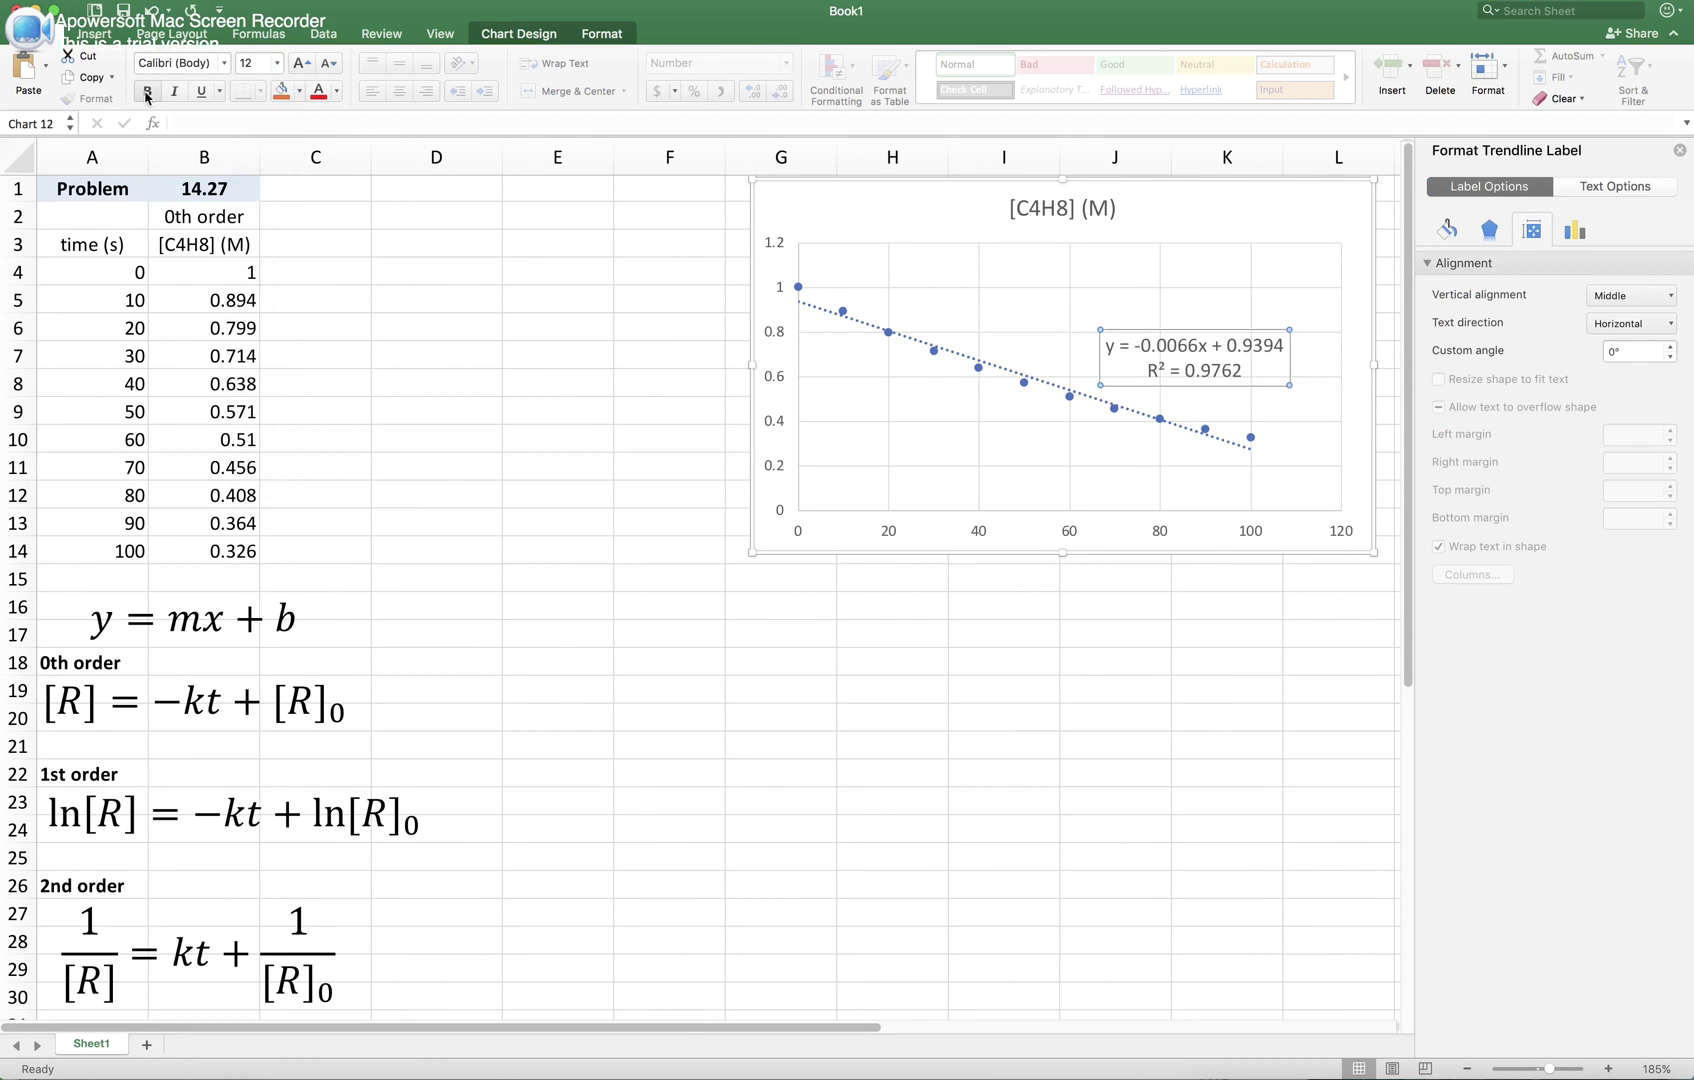
click(146, 93)
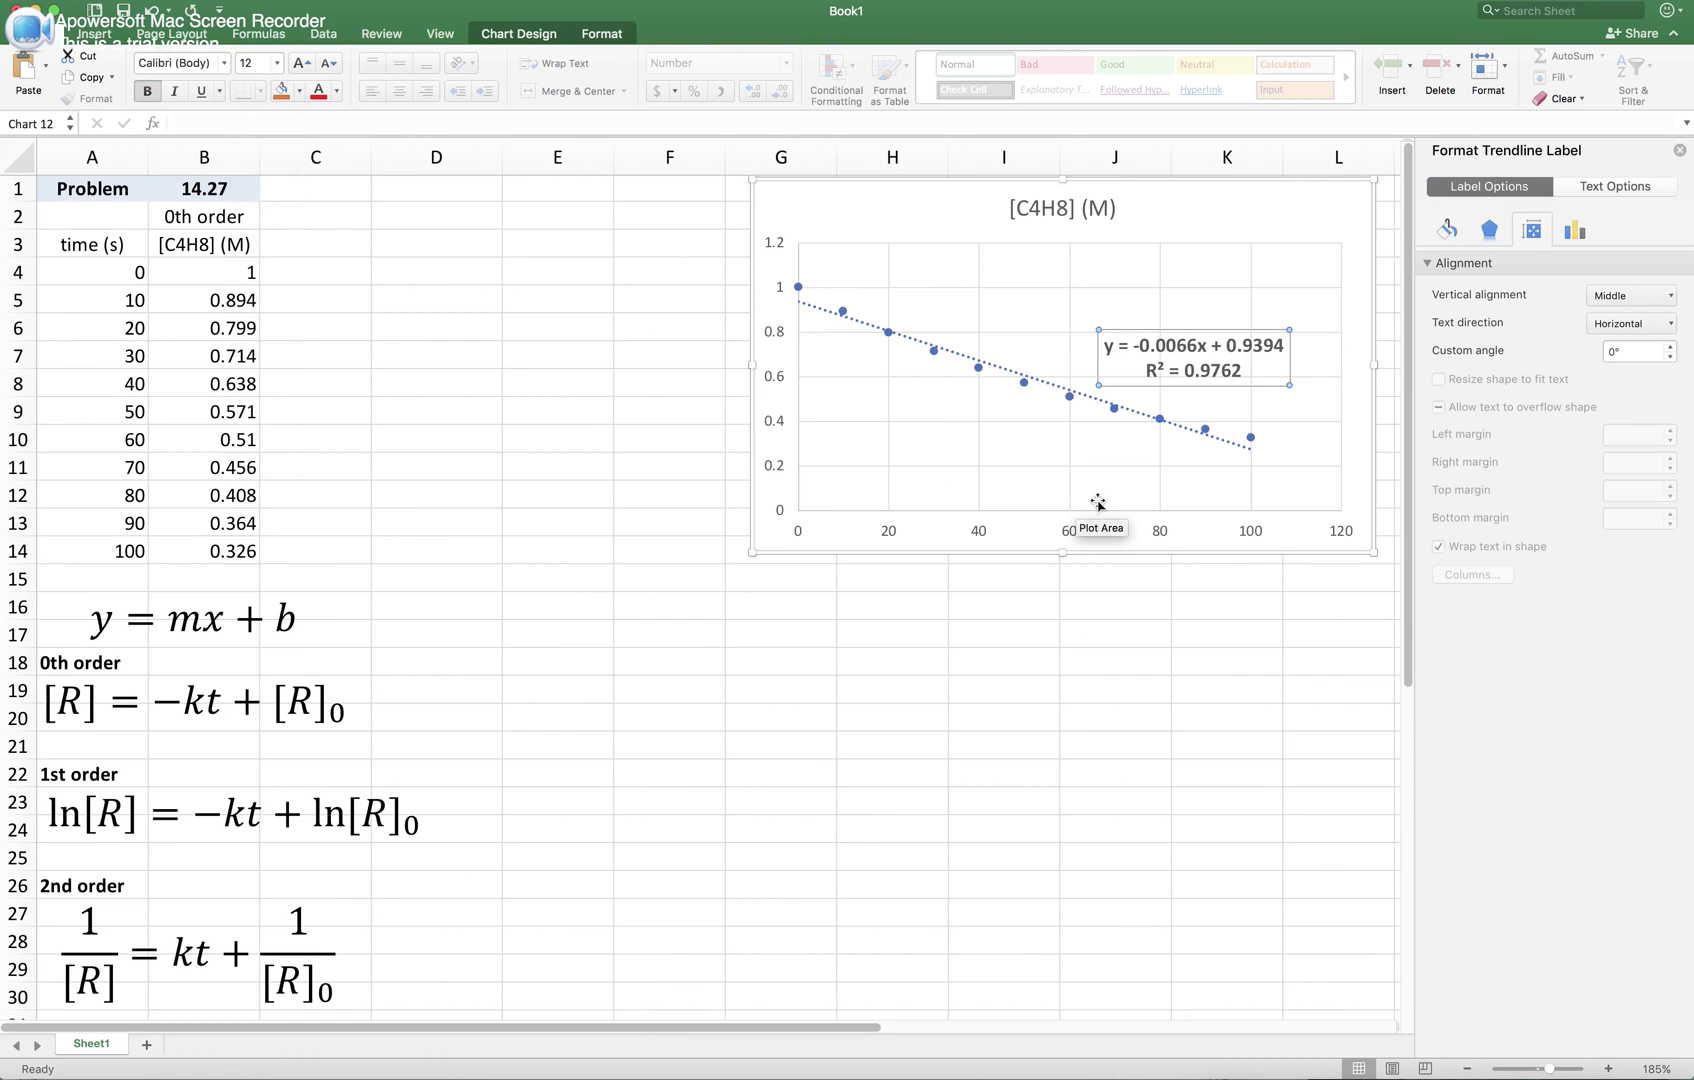
Step: Compare the equation and R-squared value of an Exponential trendline with the Linear one, restoring Linear
click(1246, 447)
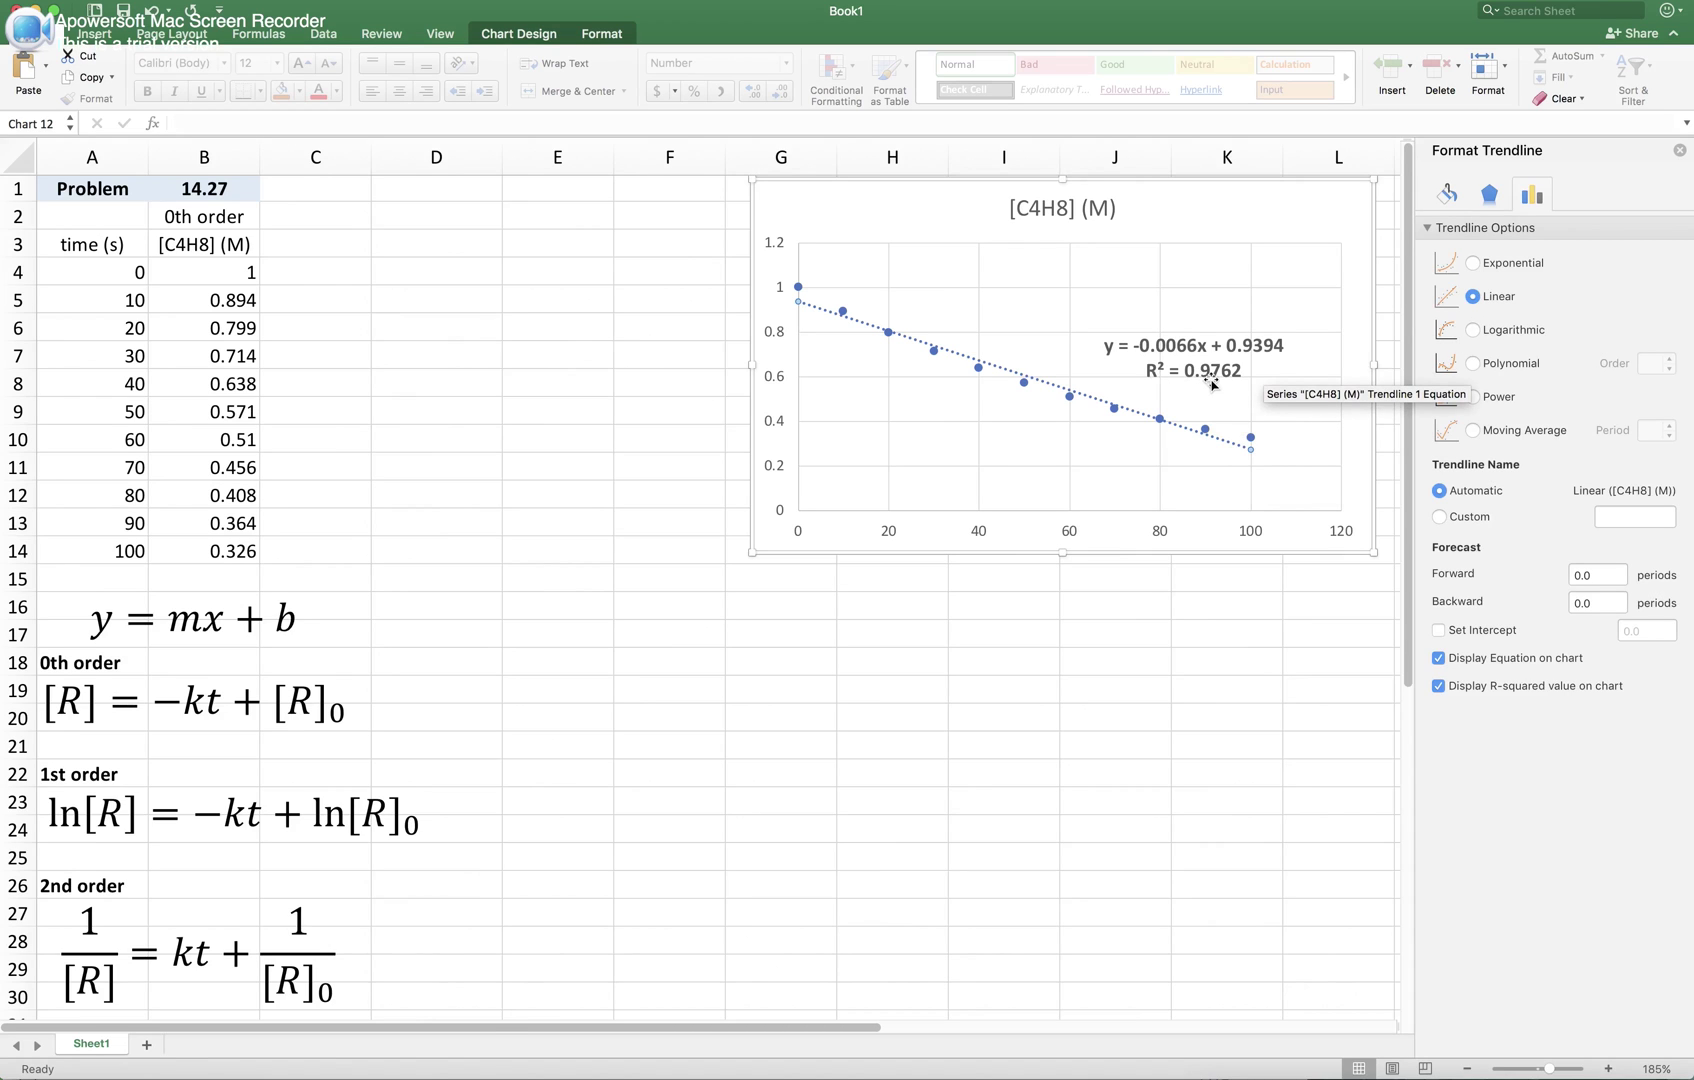
click(1520, 266)
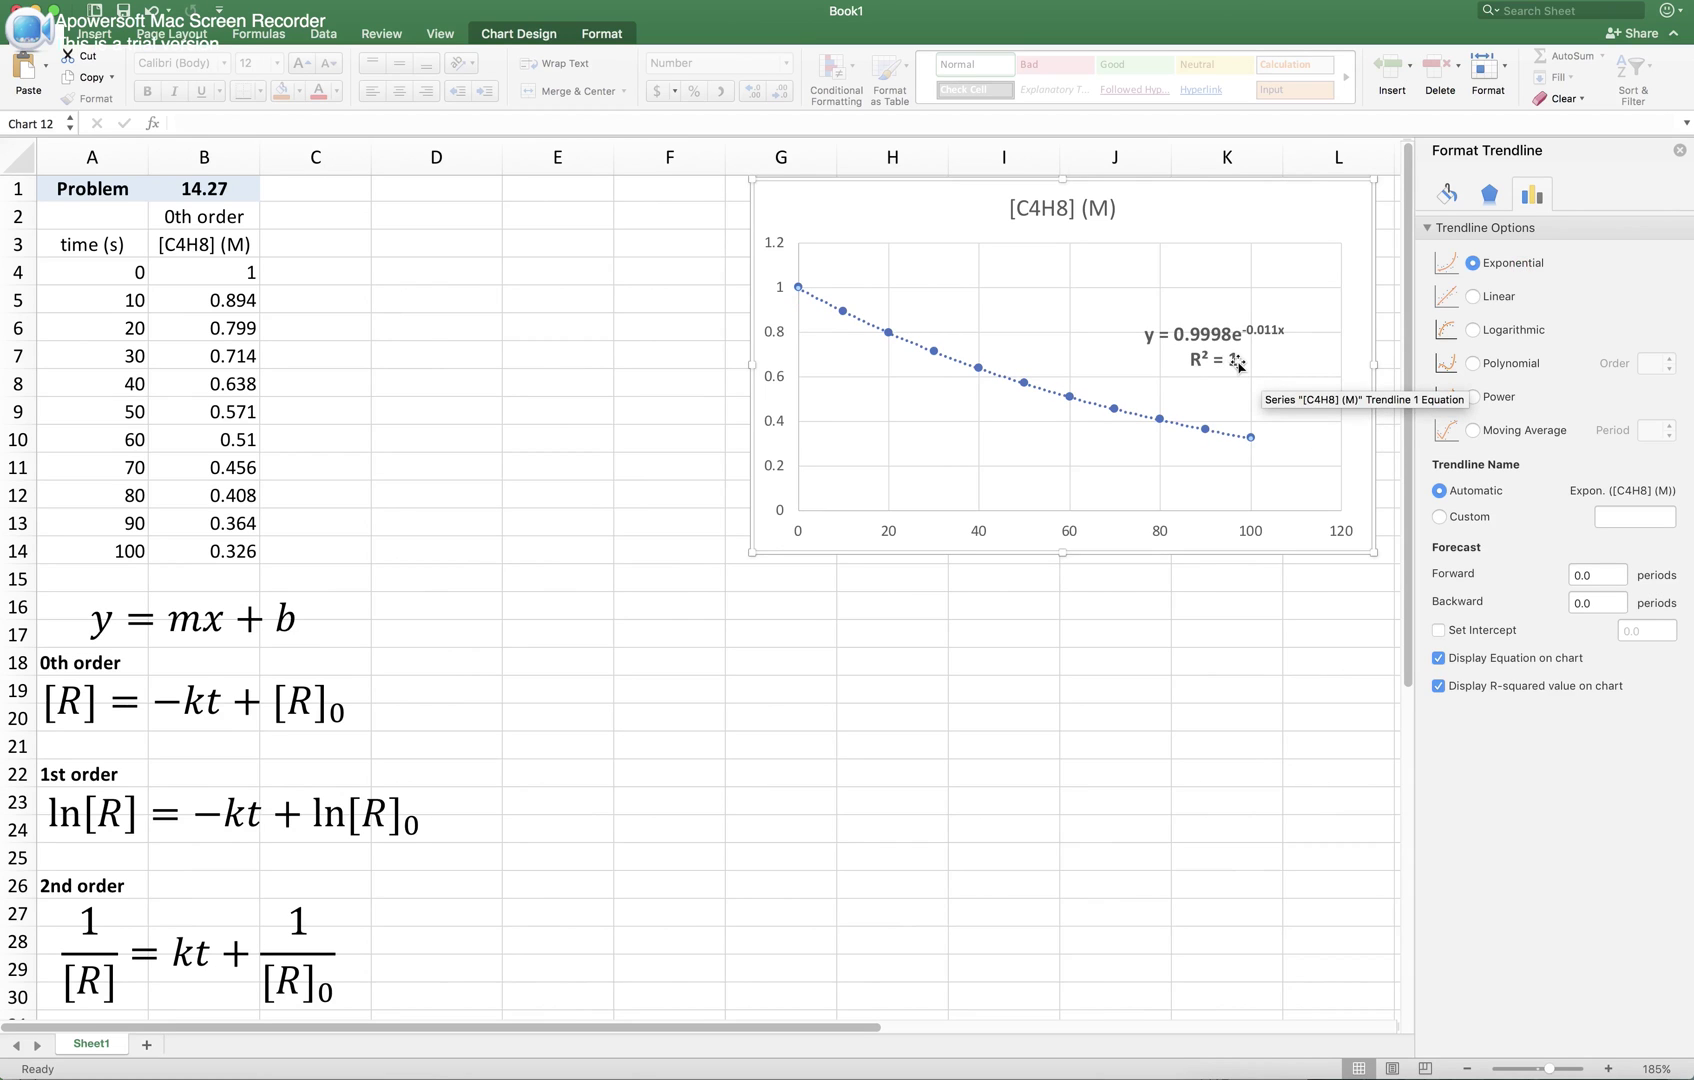
click(1497, 300)
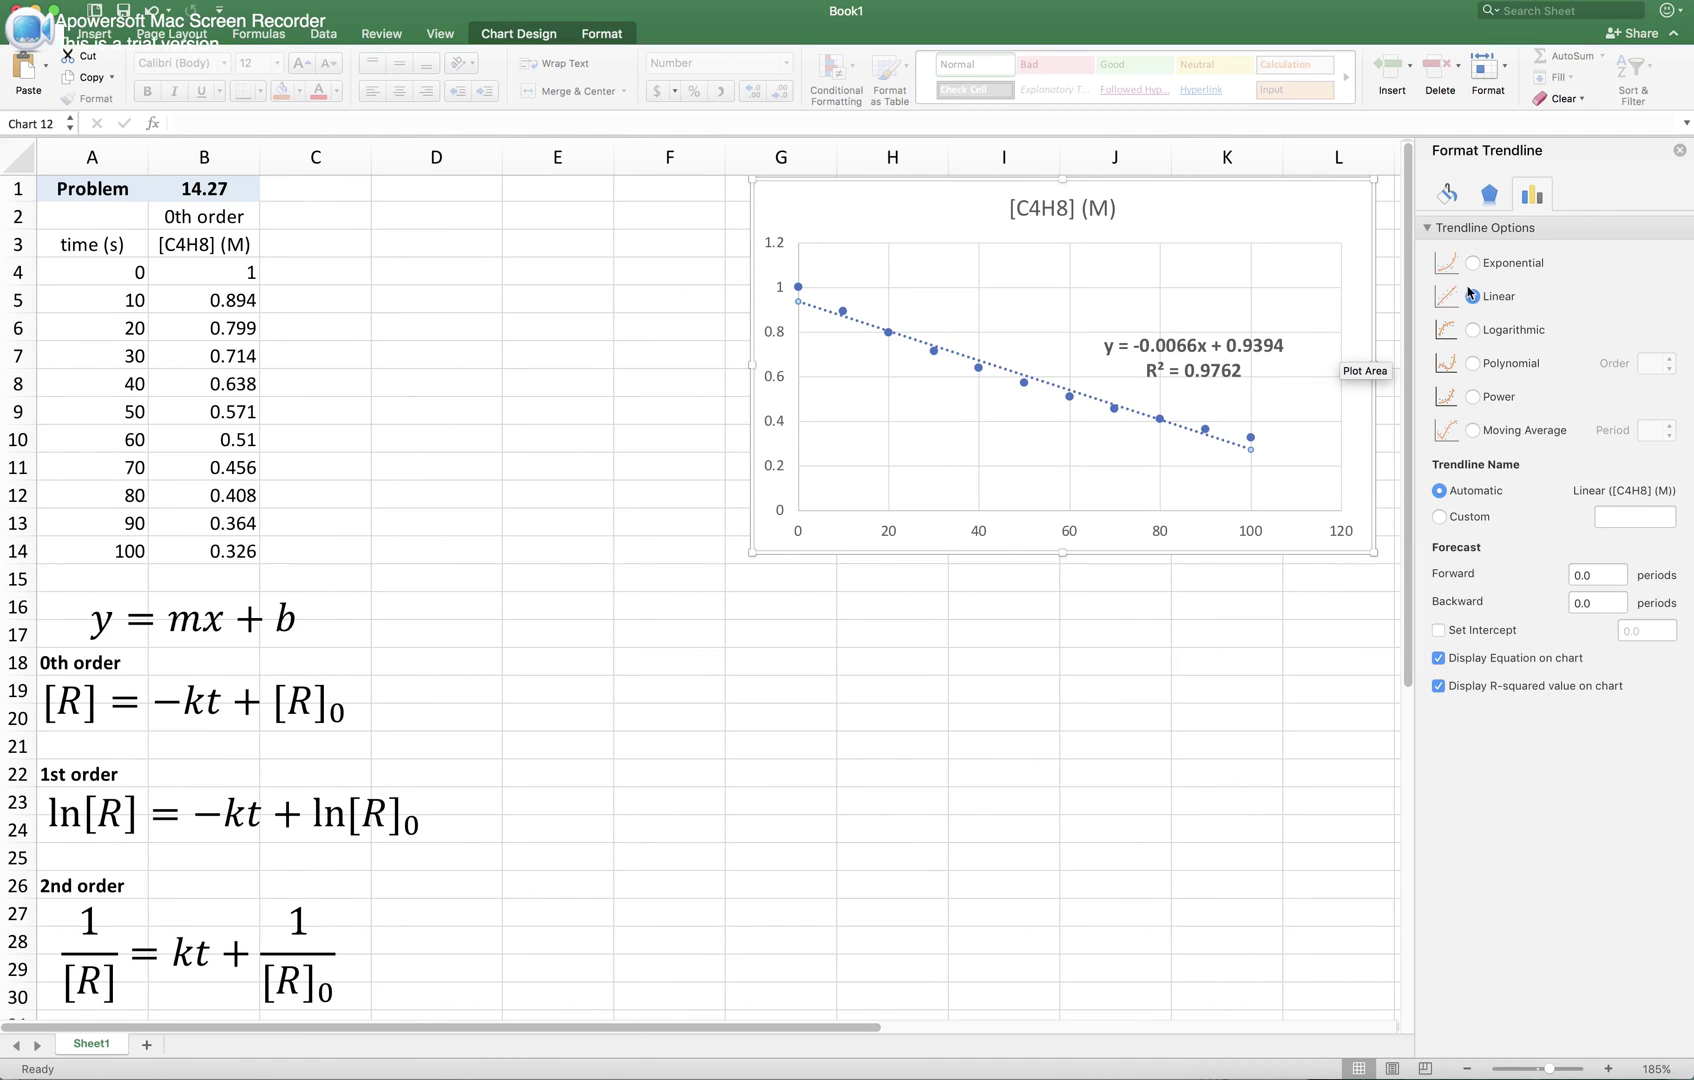
Step: Enter "1st order" in C2 and the heading "ln[C4H8]" in C3
click(386, 582)
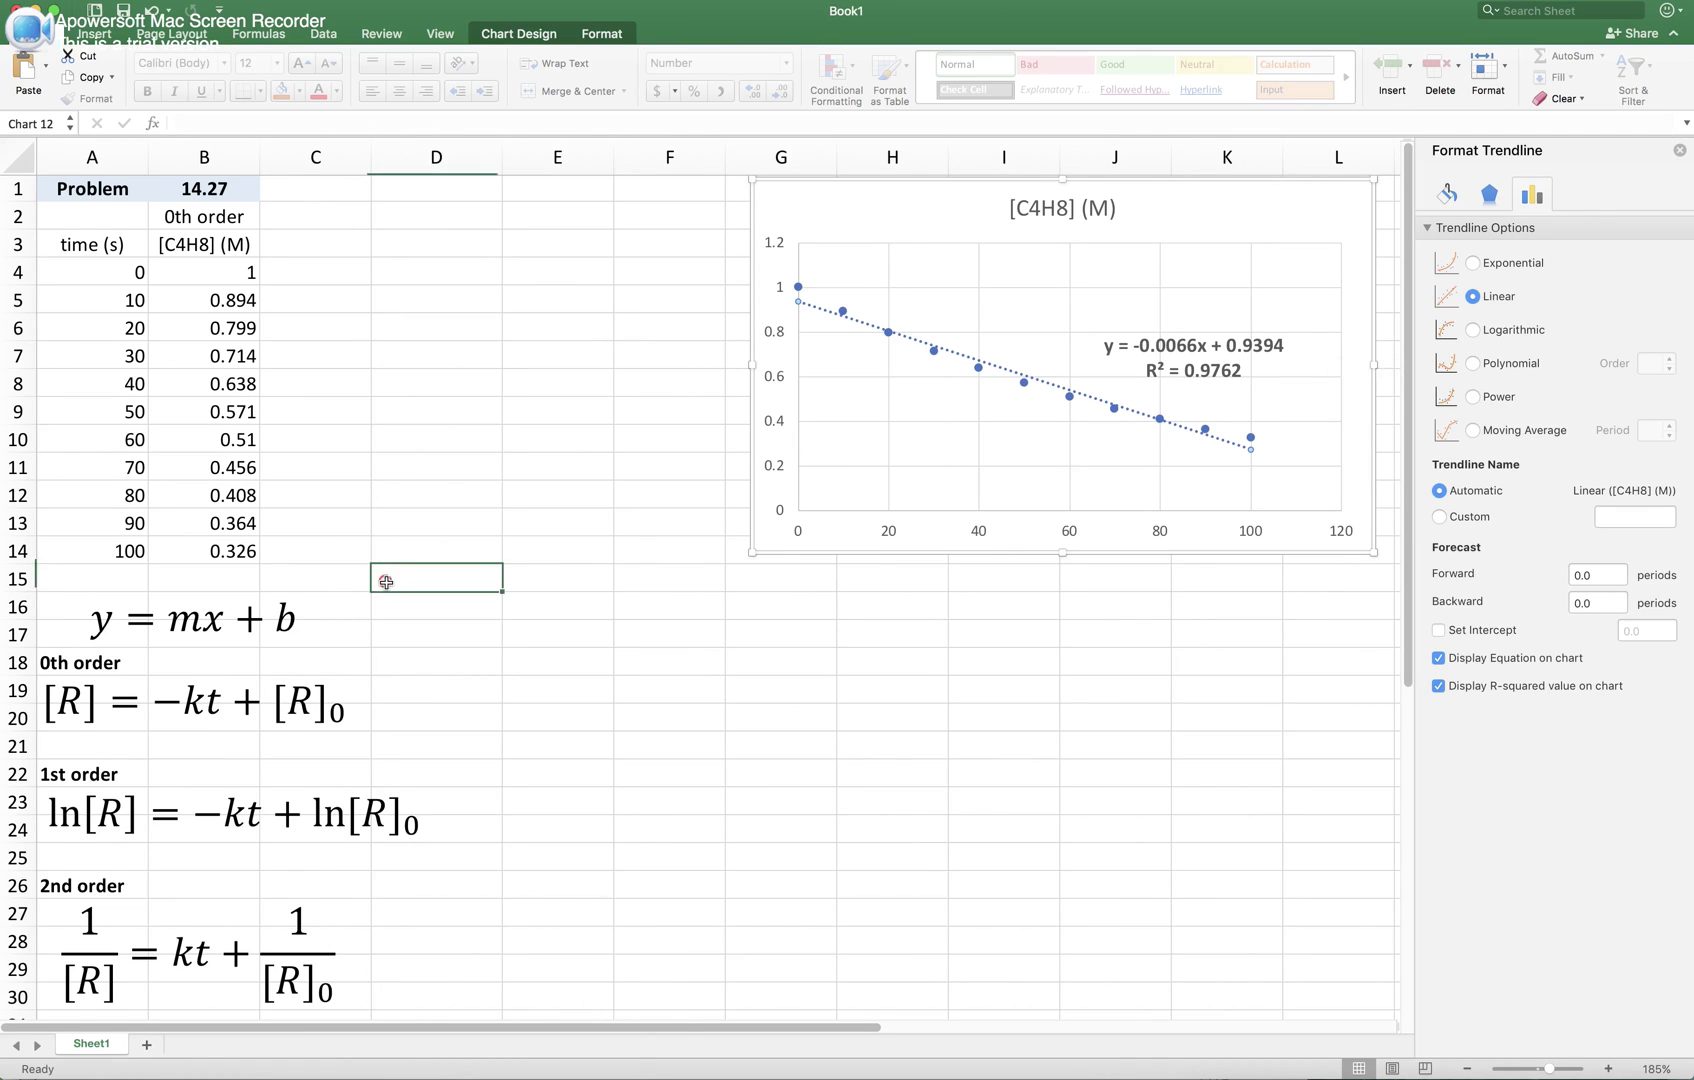
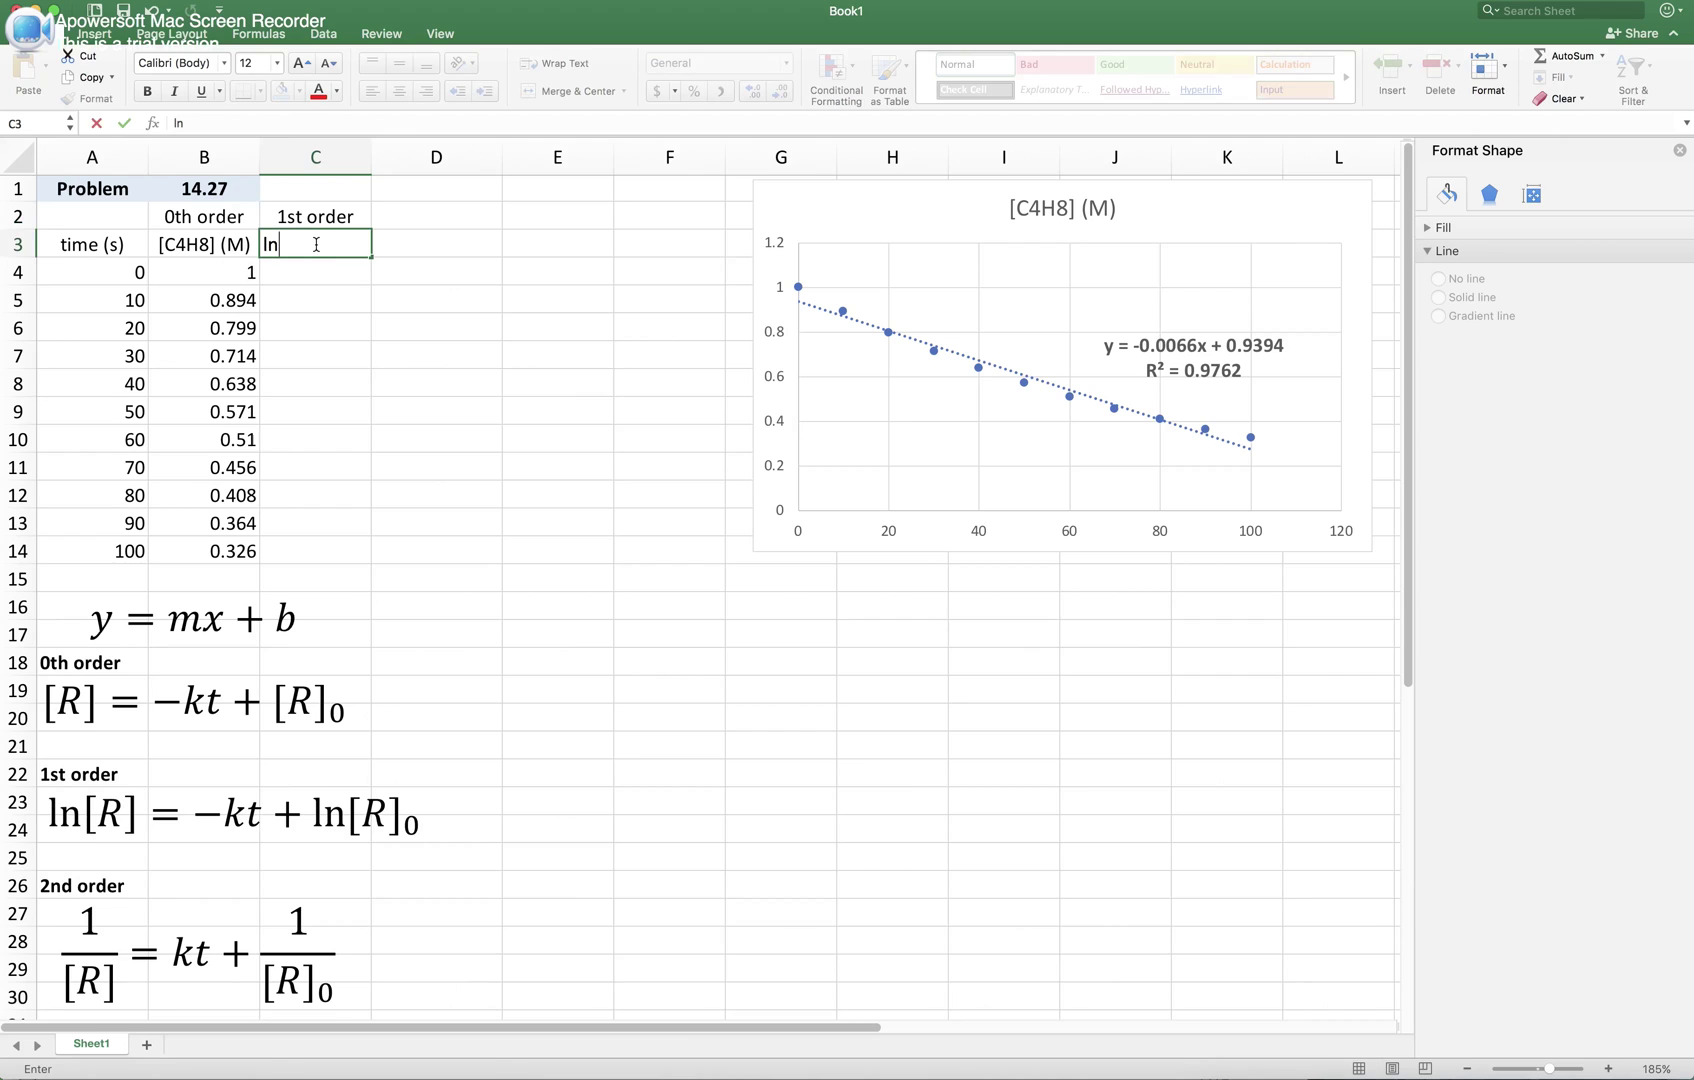
key(BackSpace)
text(C4H8])
key(Return)
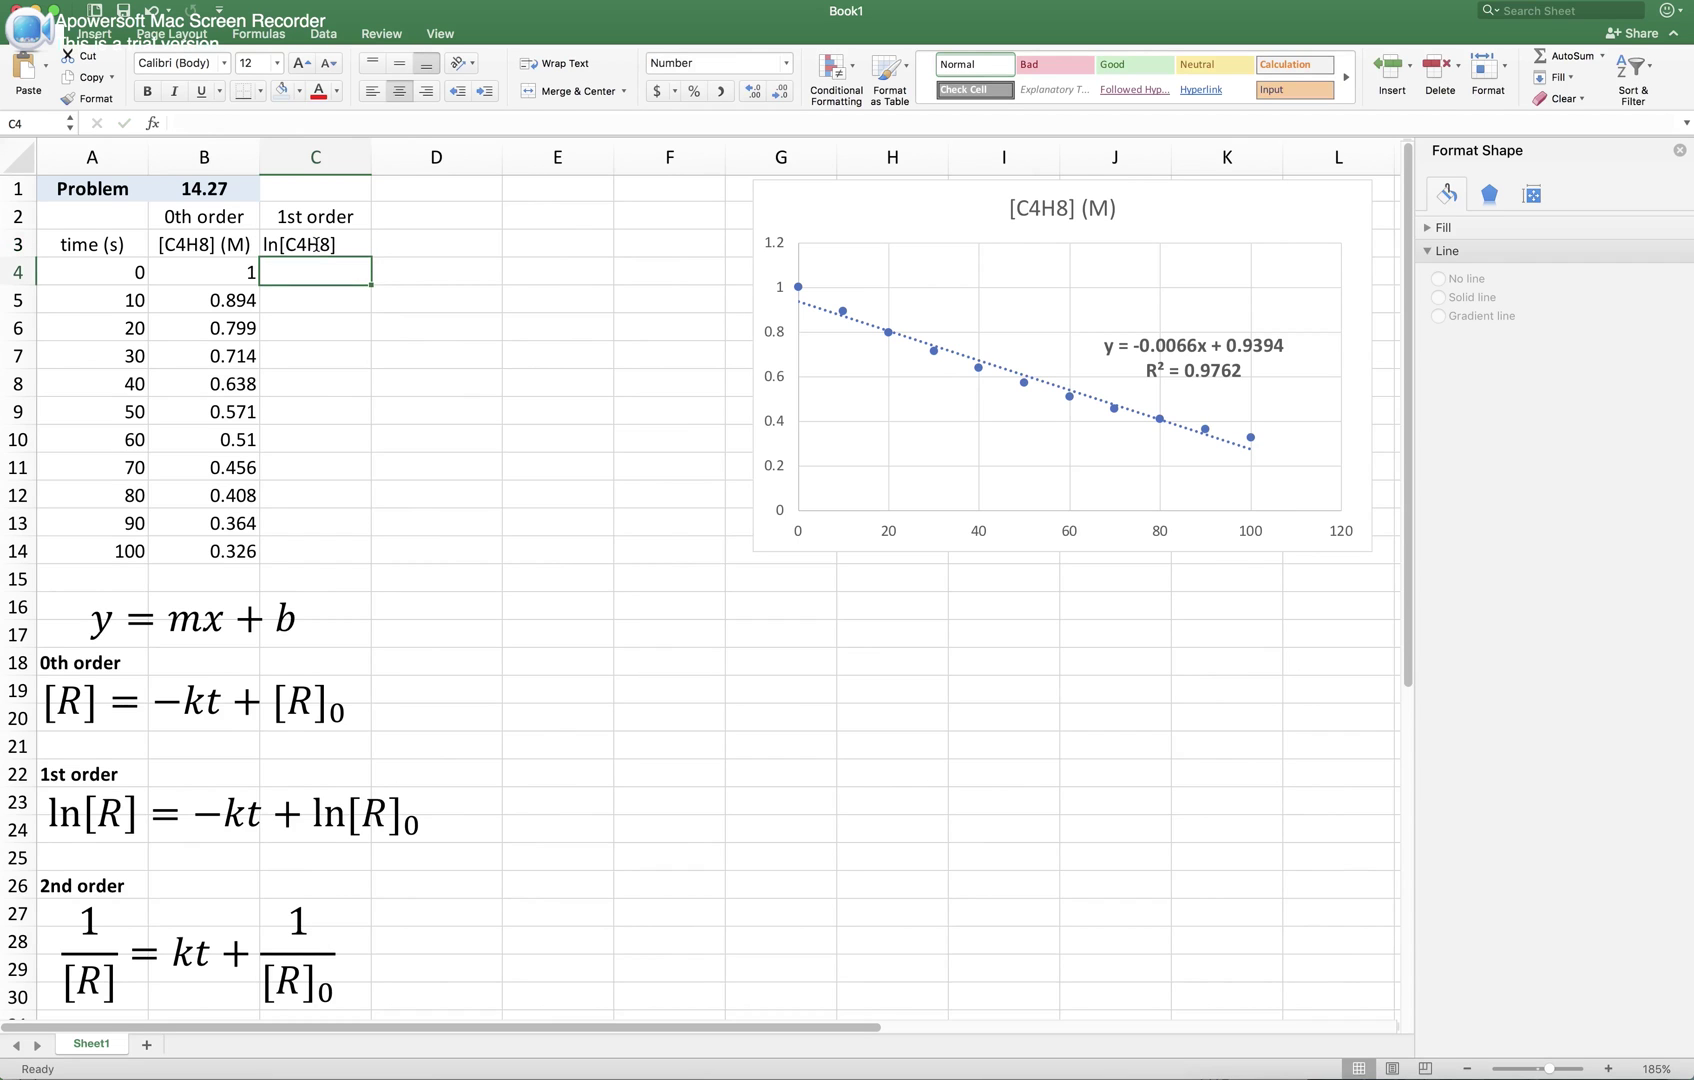
Step: Enter the formula =LN(B4) in cell C4 to take the natural log of the first concentration
text(=)
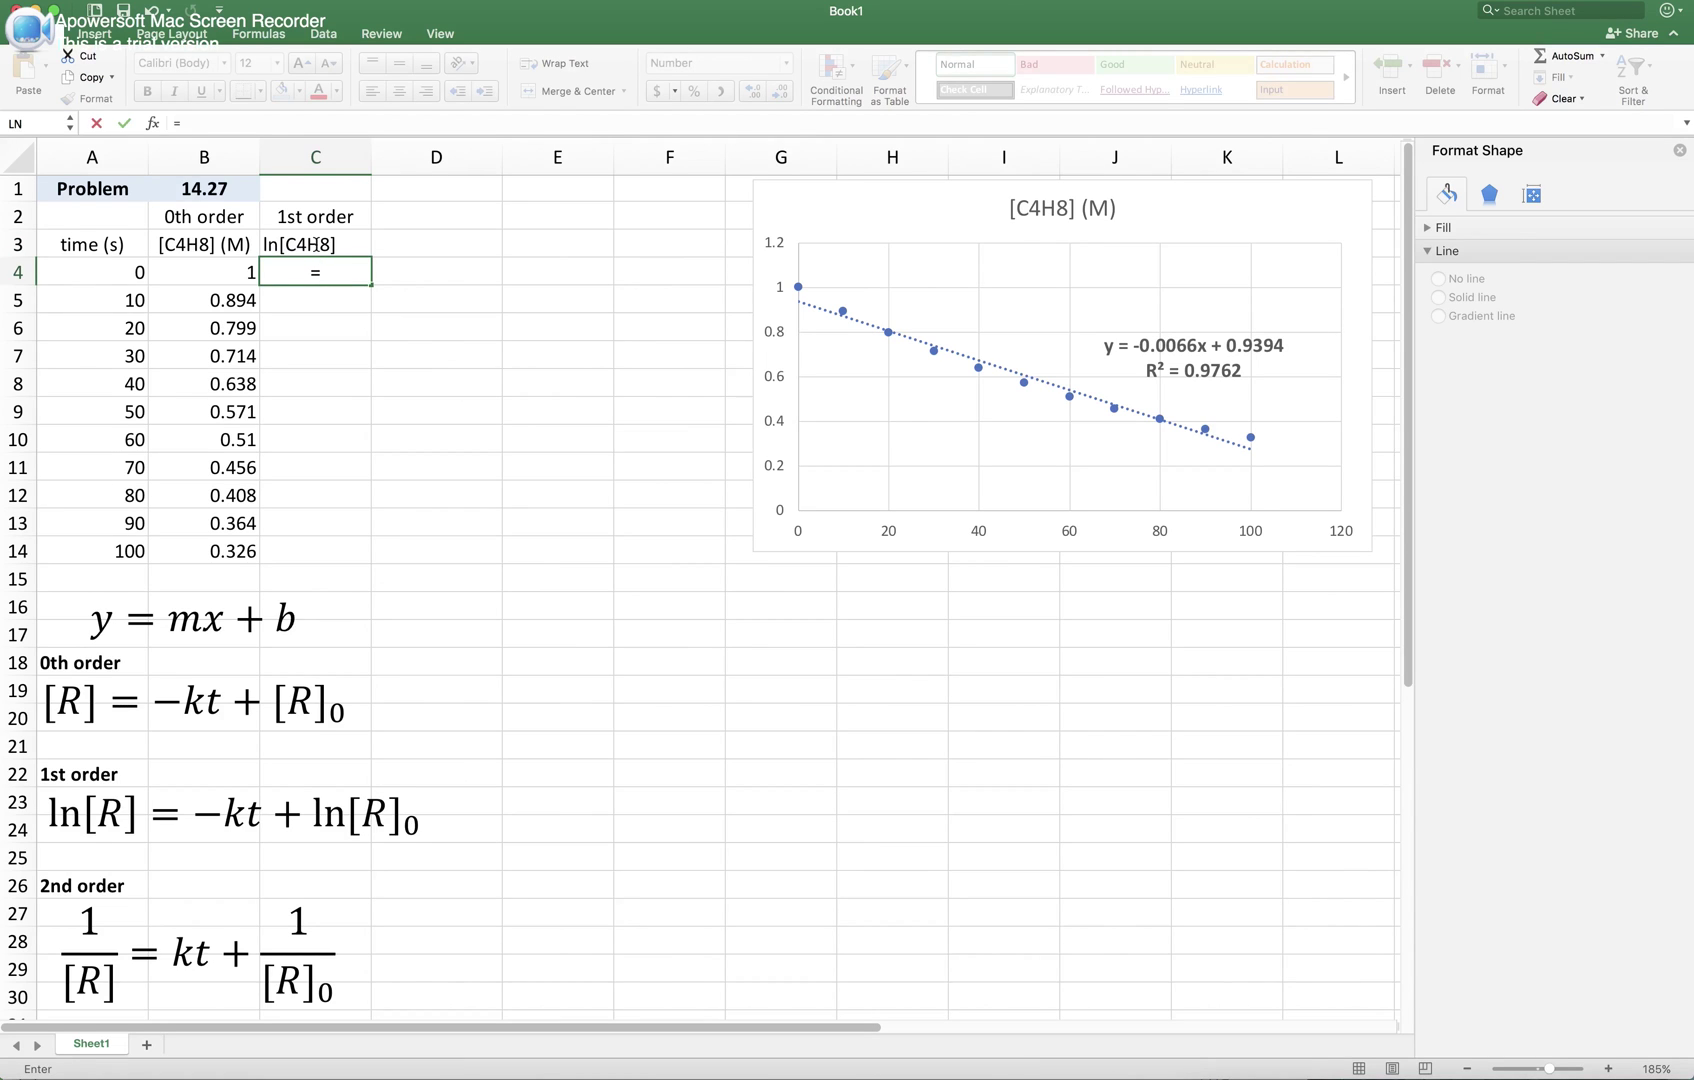
text(LN)
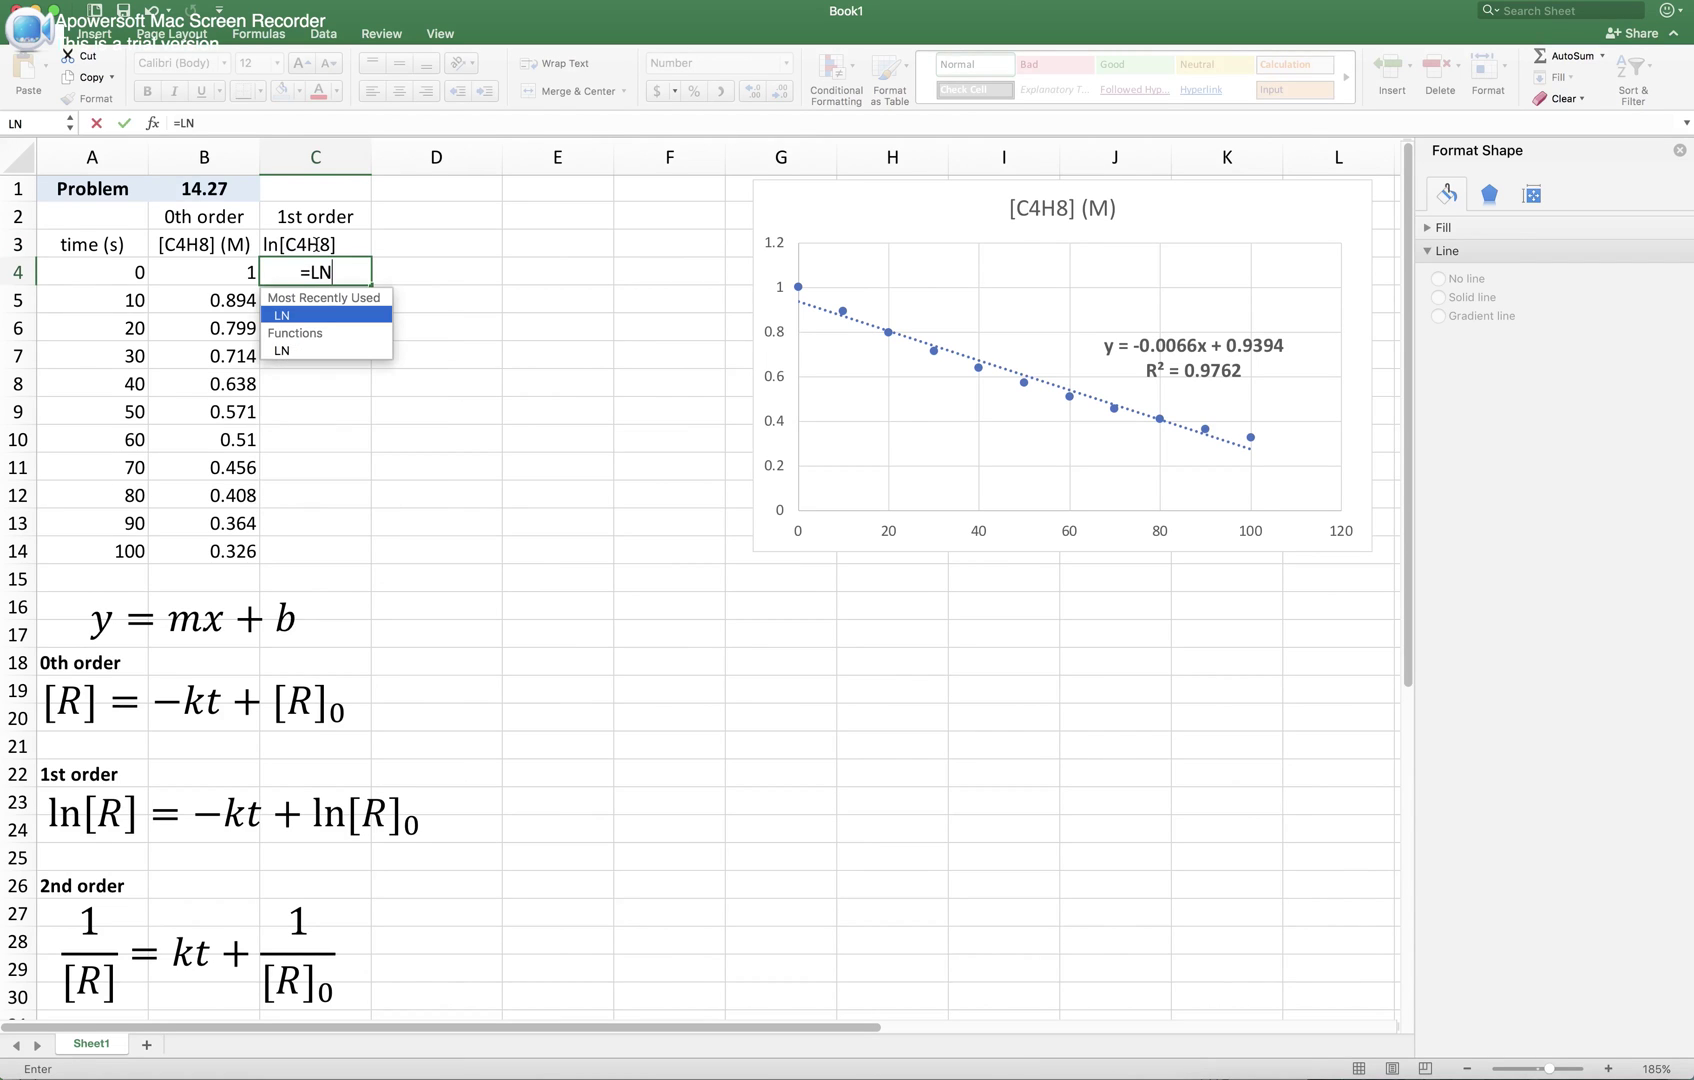
double_click(291, 352)
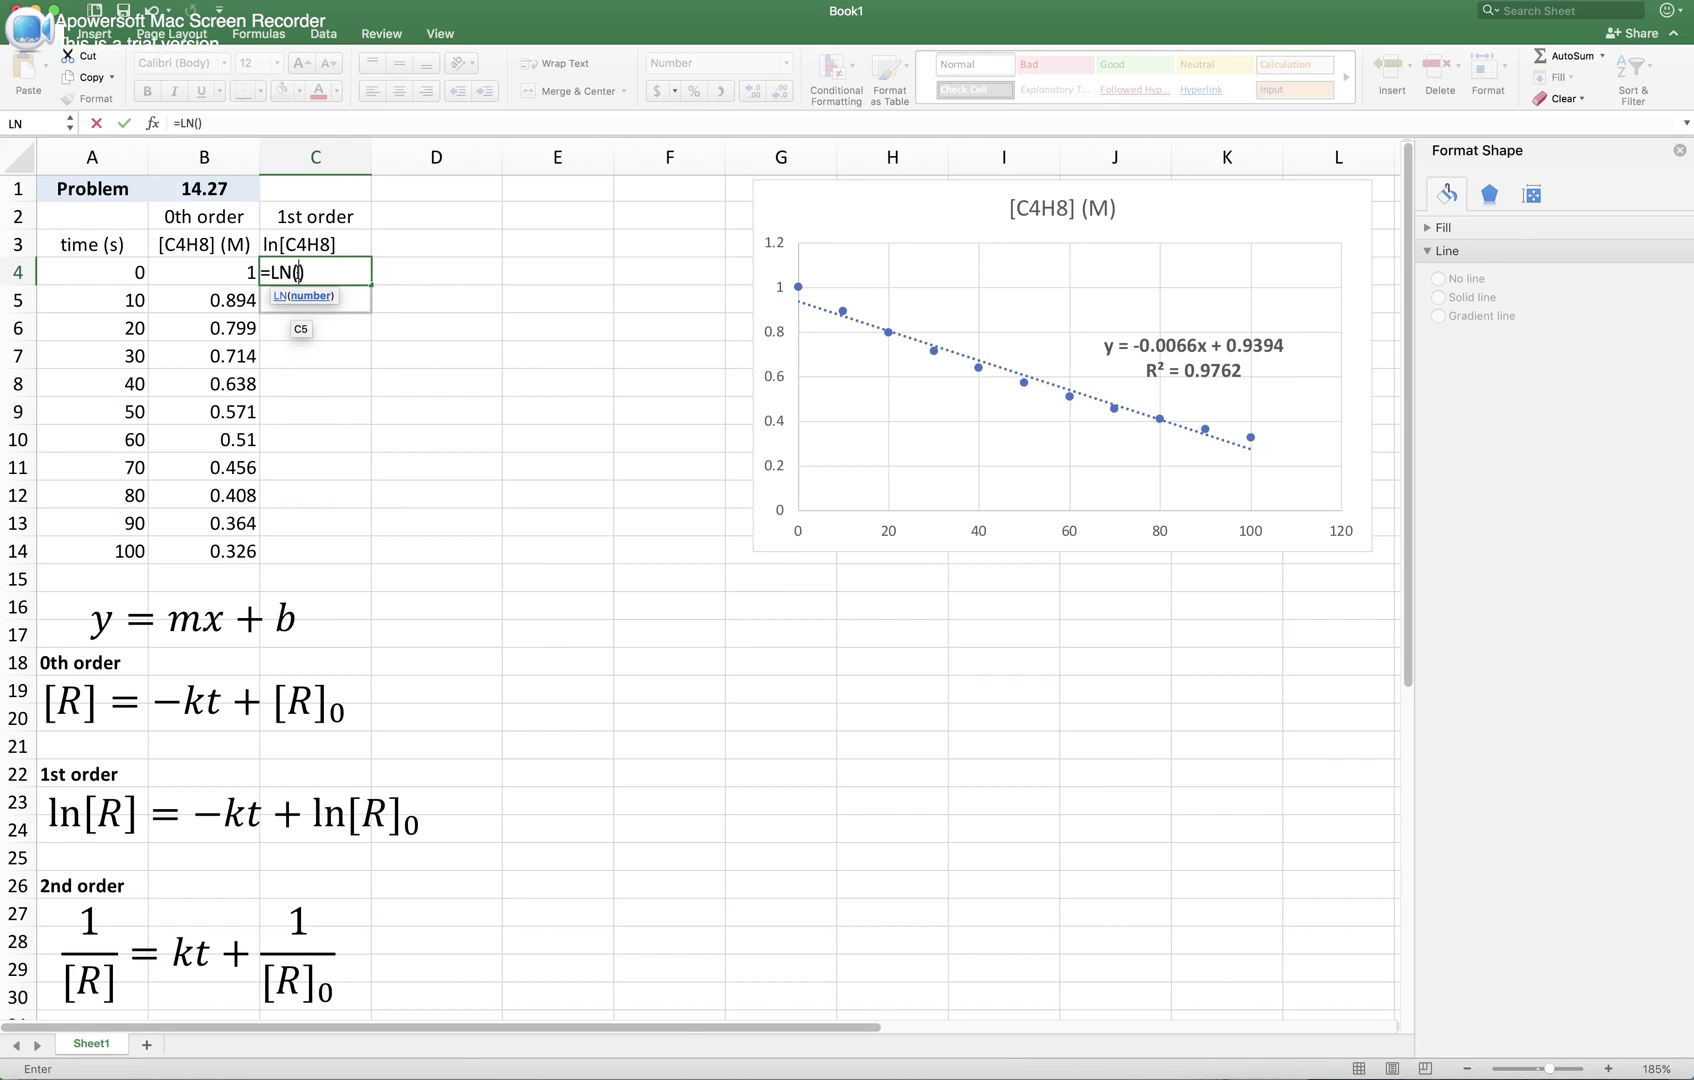
click(233, 274)
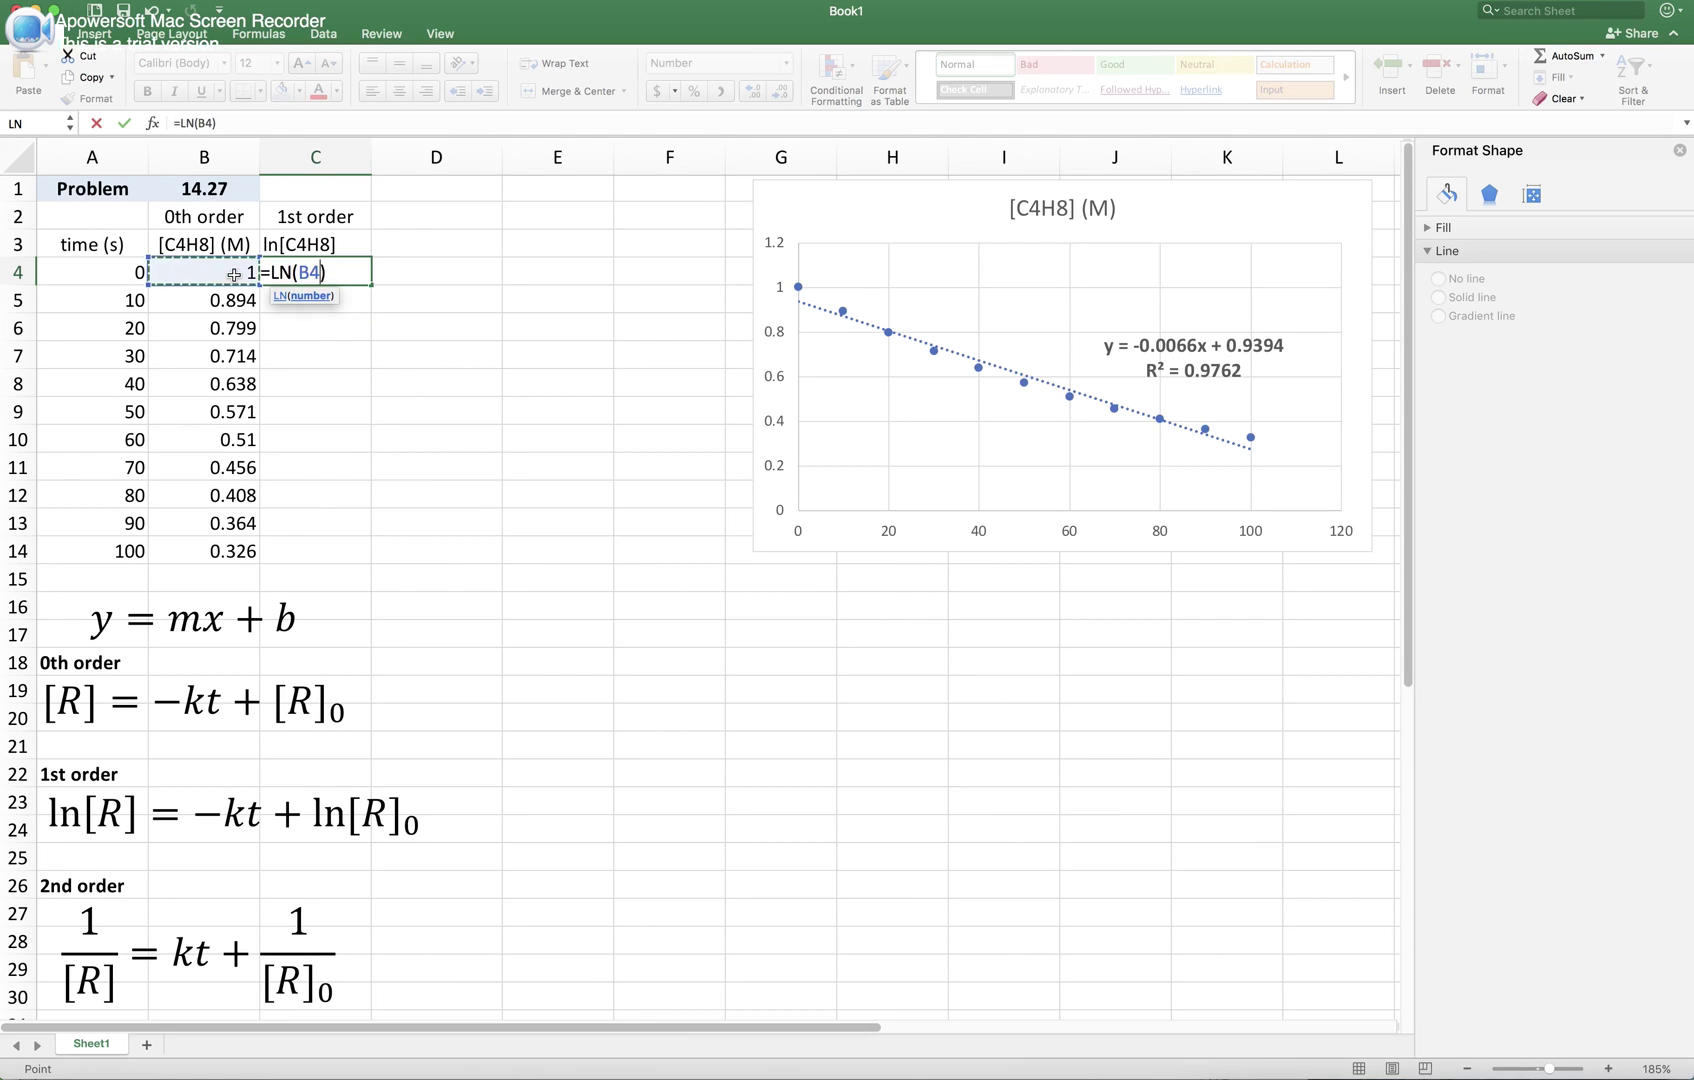
key(Return)
Step: Fill the natural log formula from C4 down to C14 and check the copied formula in C5
click(333, 271)
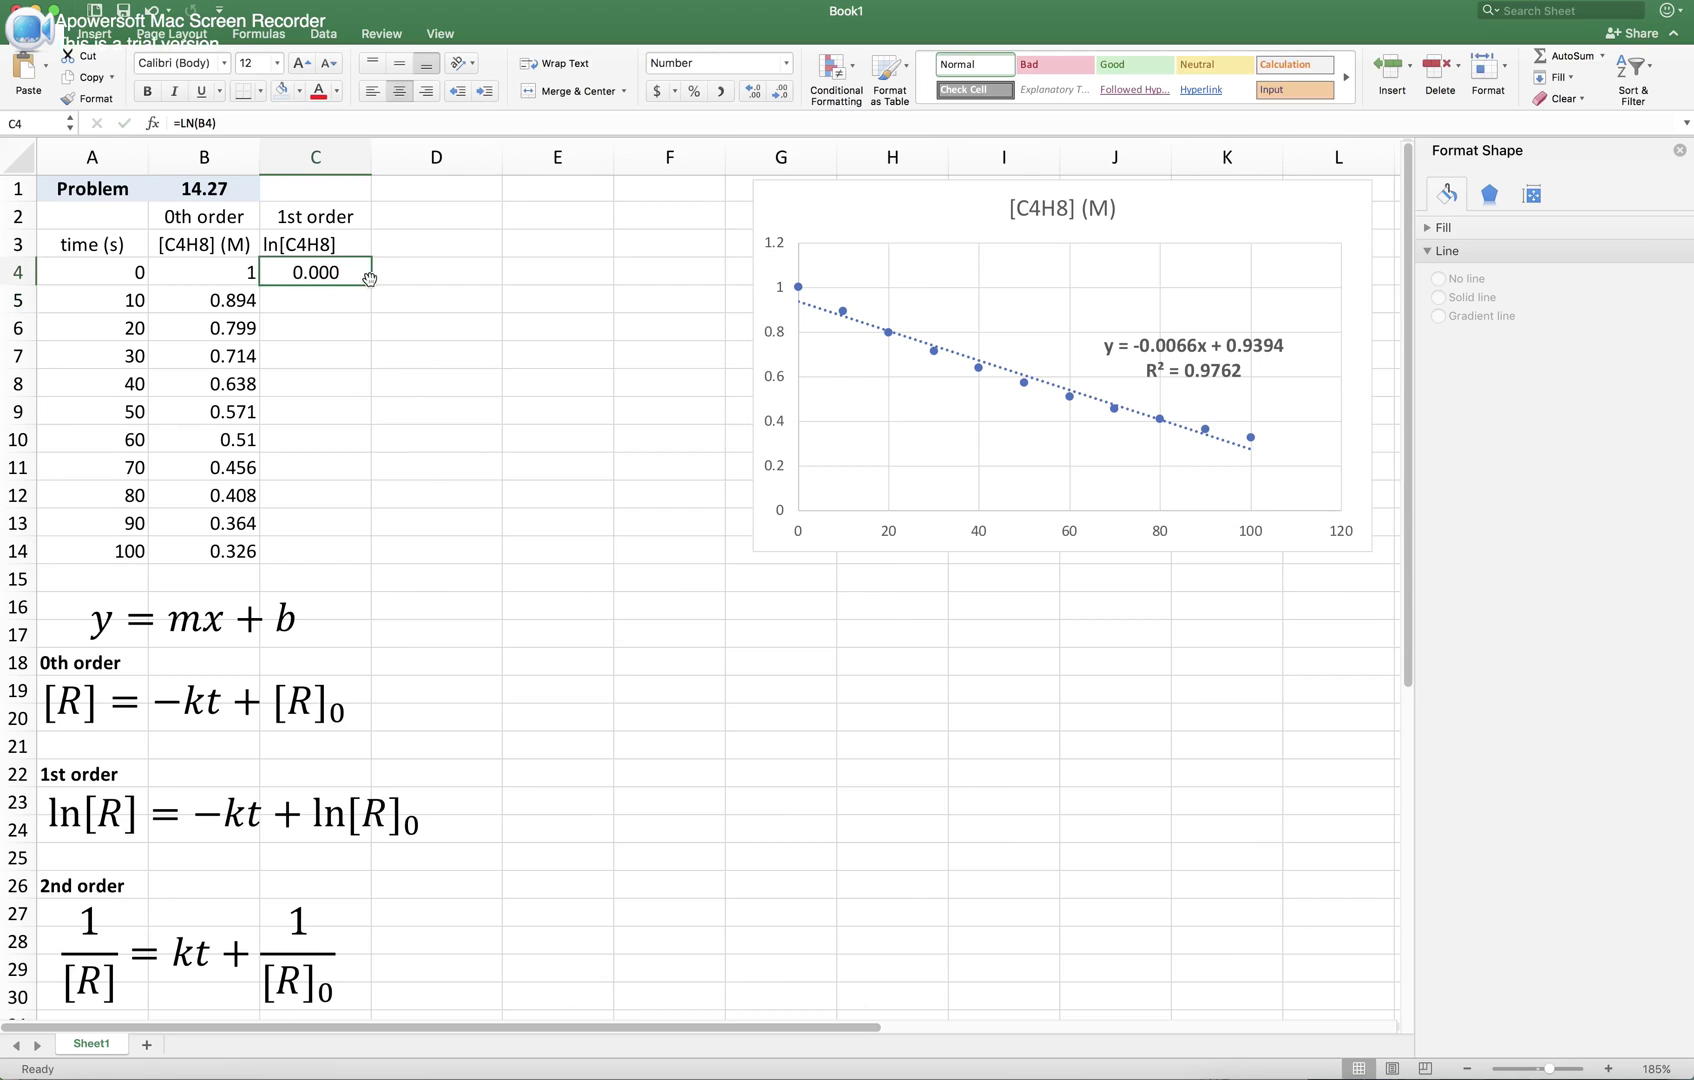
drag(371, 286, 367, 568)
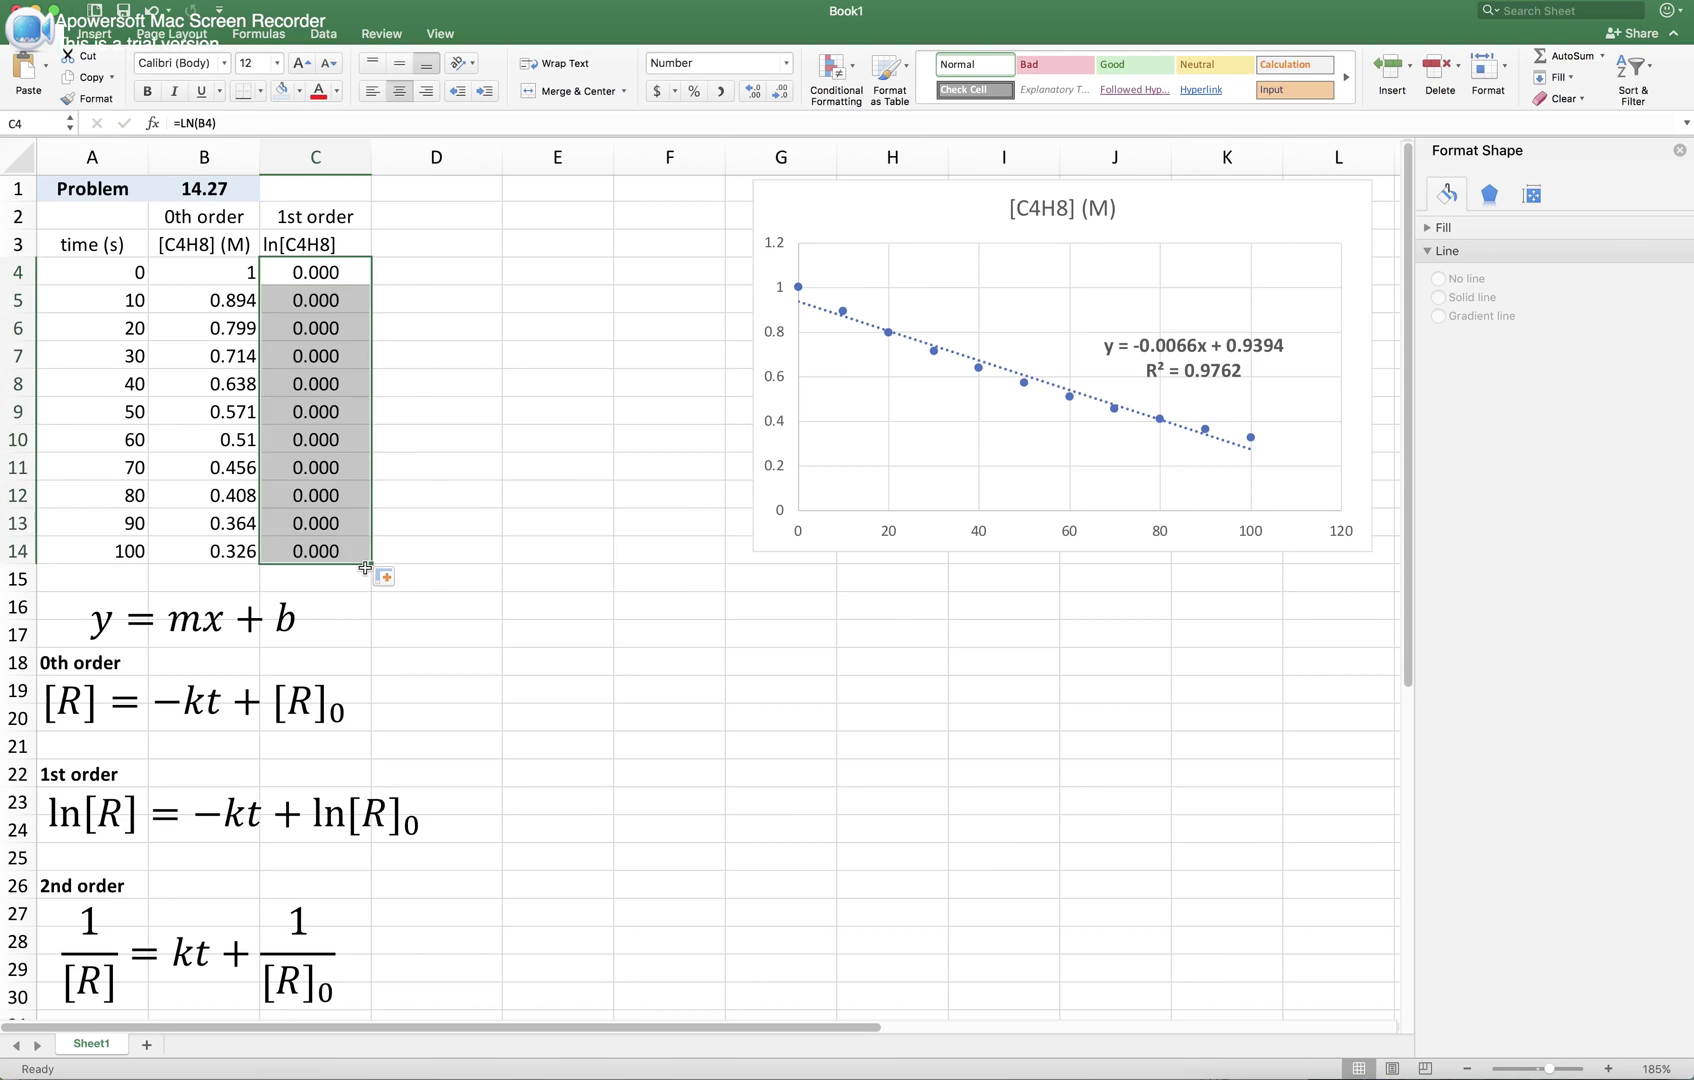
click(319, 302)
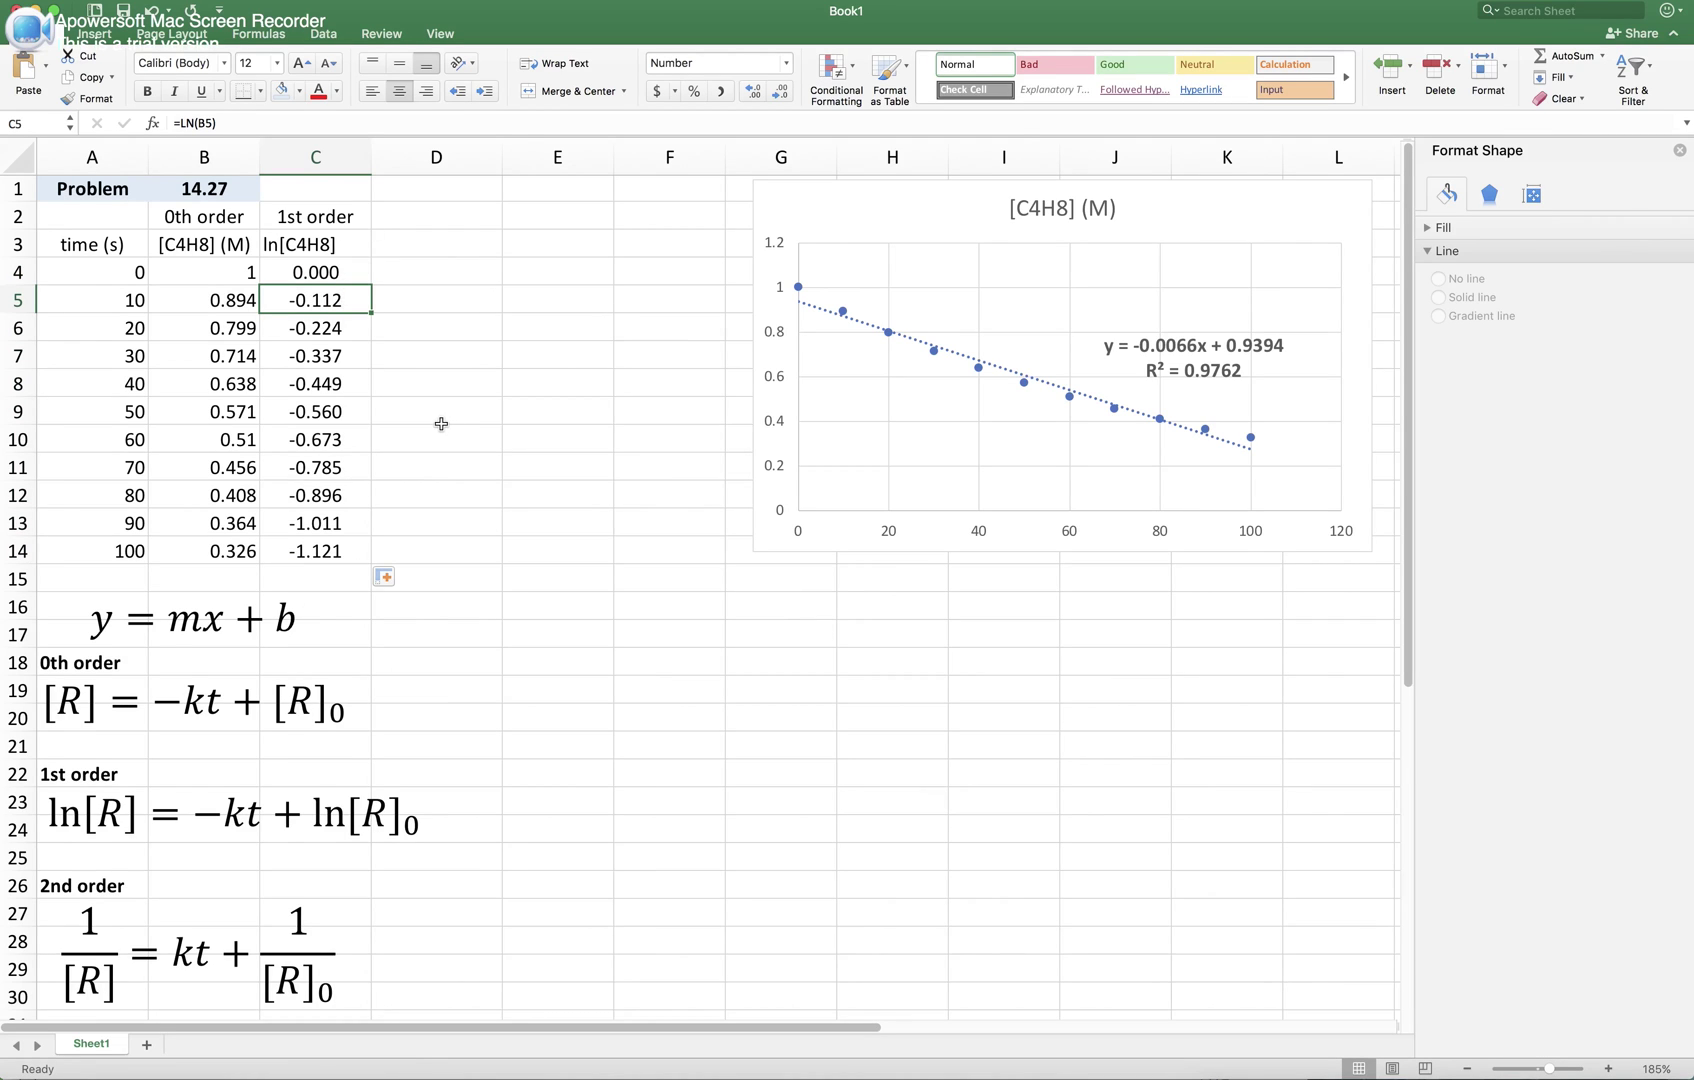
Step: Insert a marker-only scatter chart of ln[C4H8] against time from A3:A14 and C3:C14, placing it below the [C4H8] chart
drag(332, 339, 309, 394)
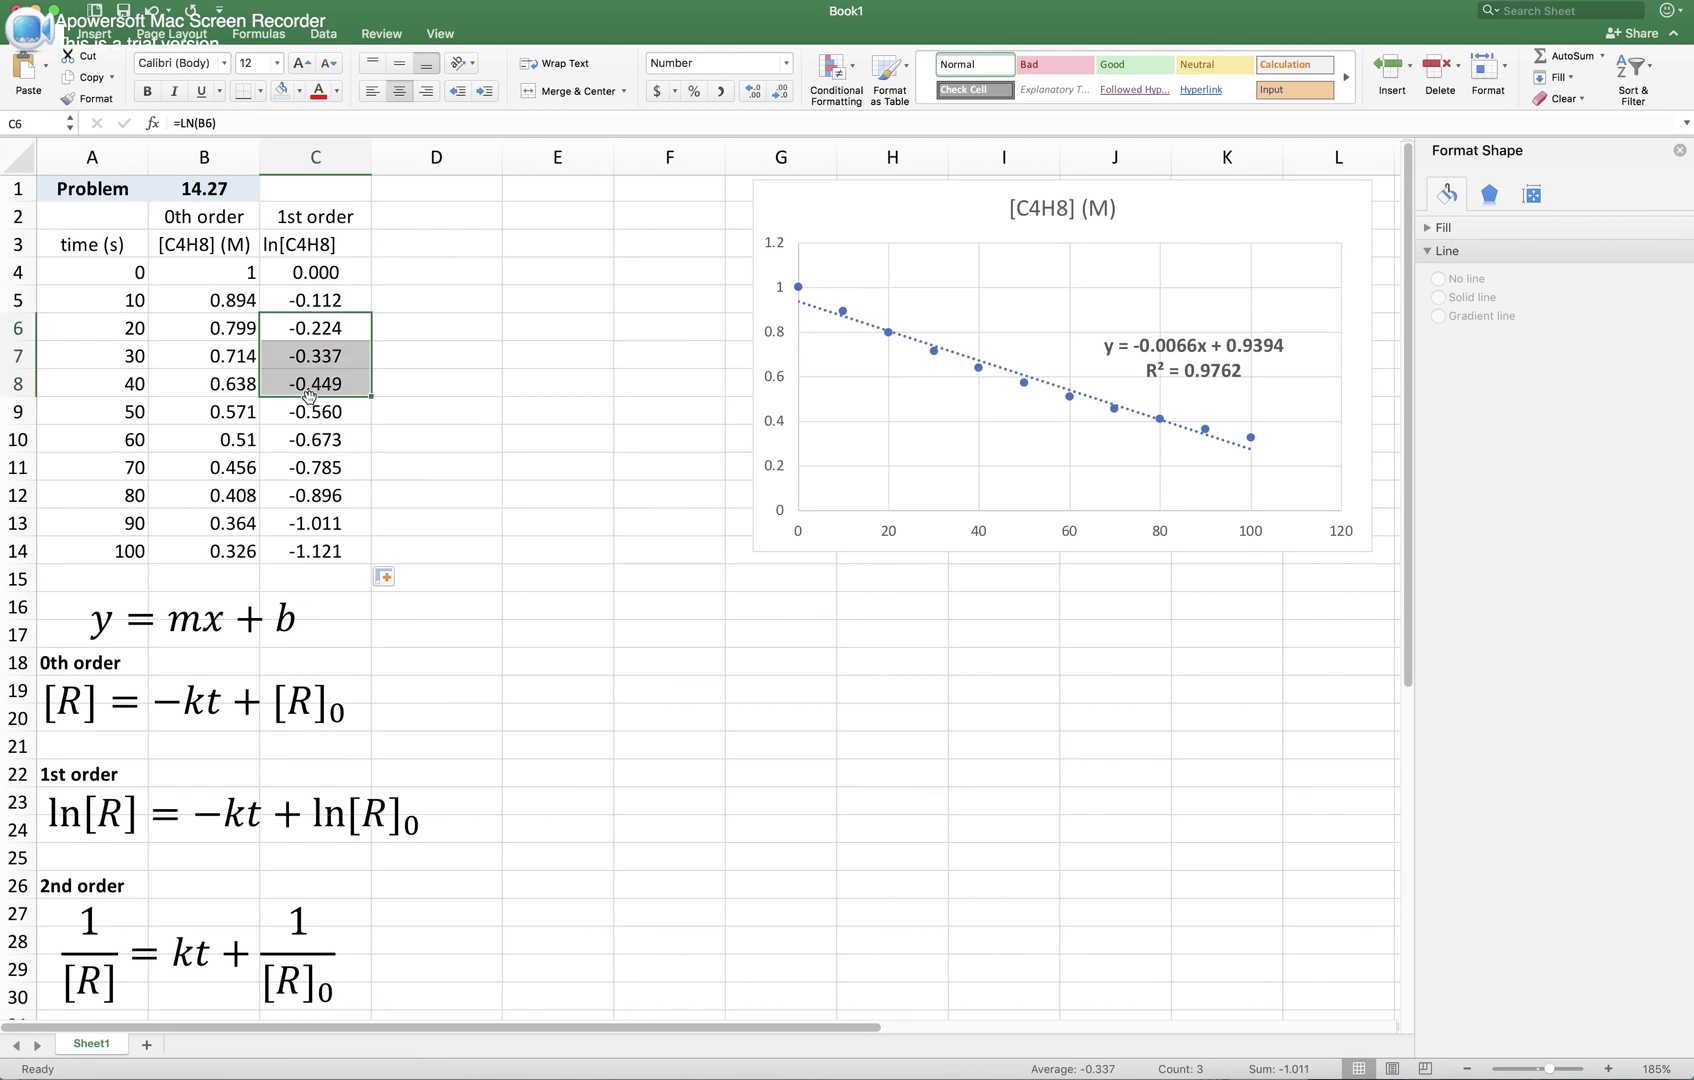
drag(390, 292, 116, 551)
click(113, 244)
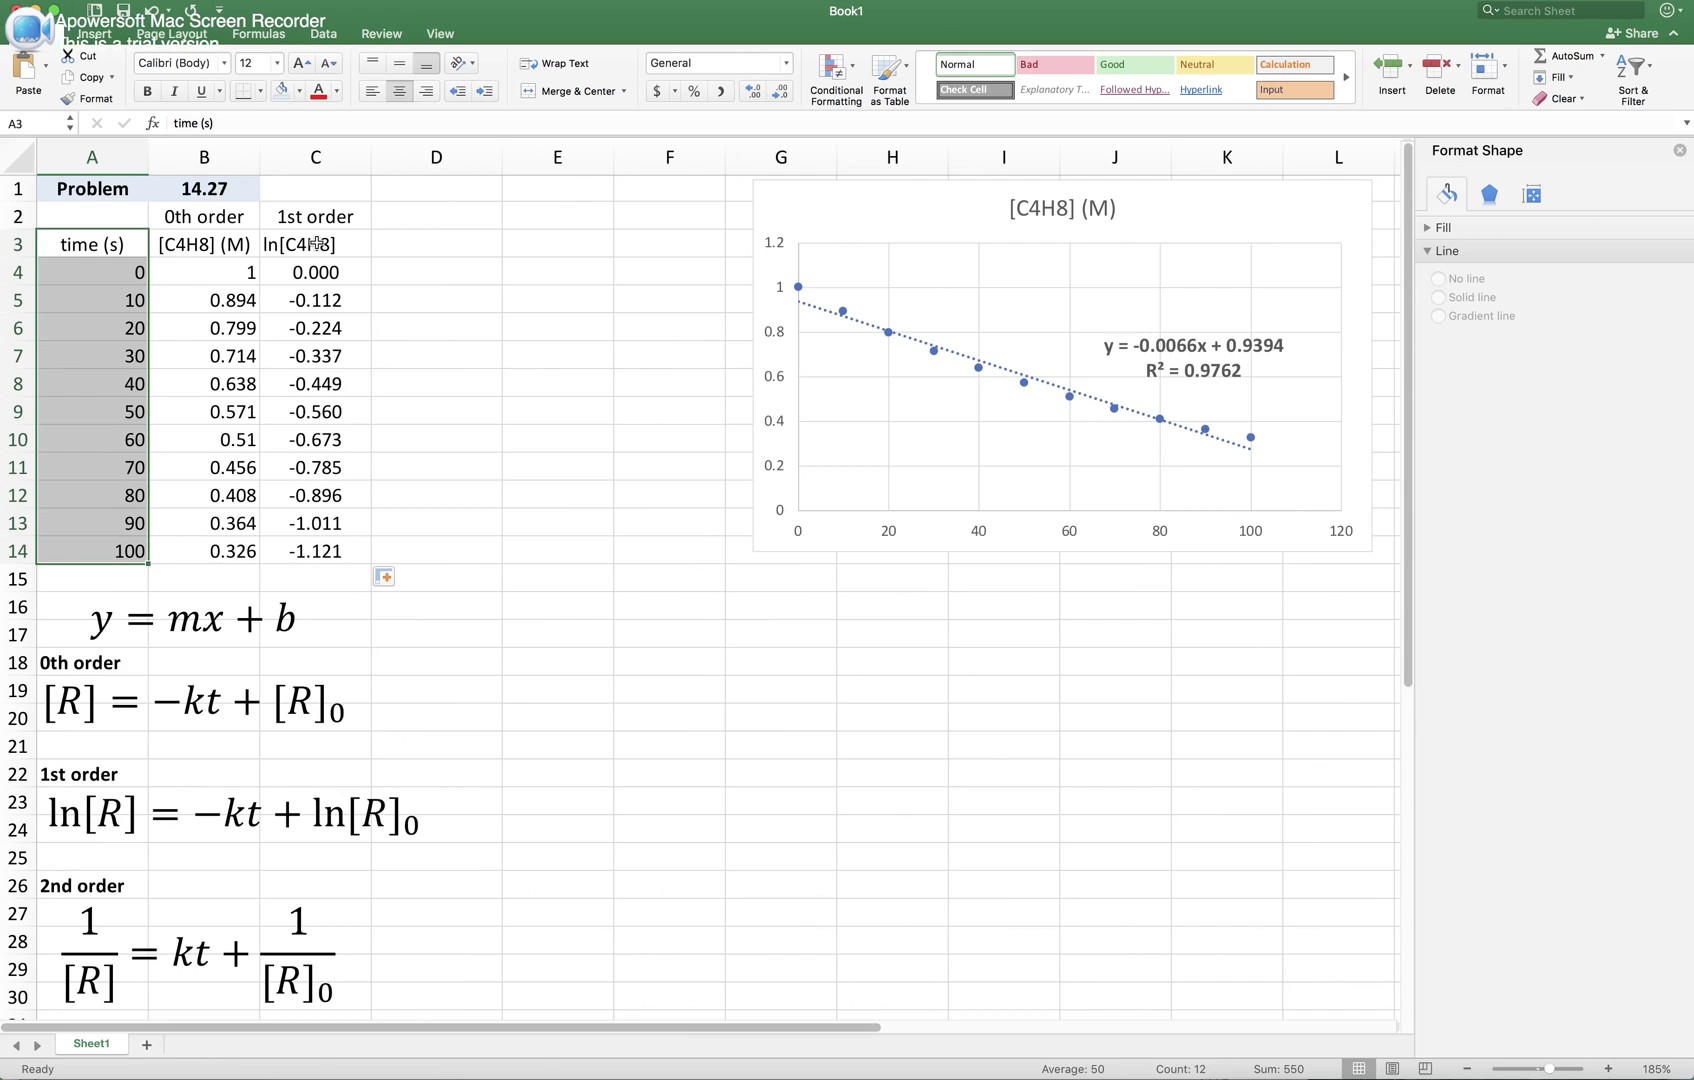
drag(316, 244, 331, 545)
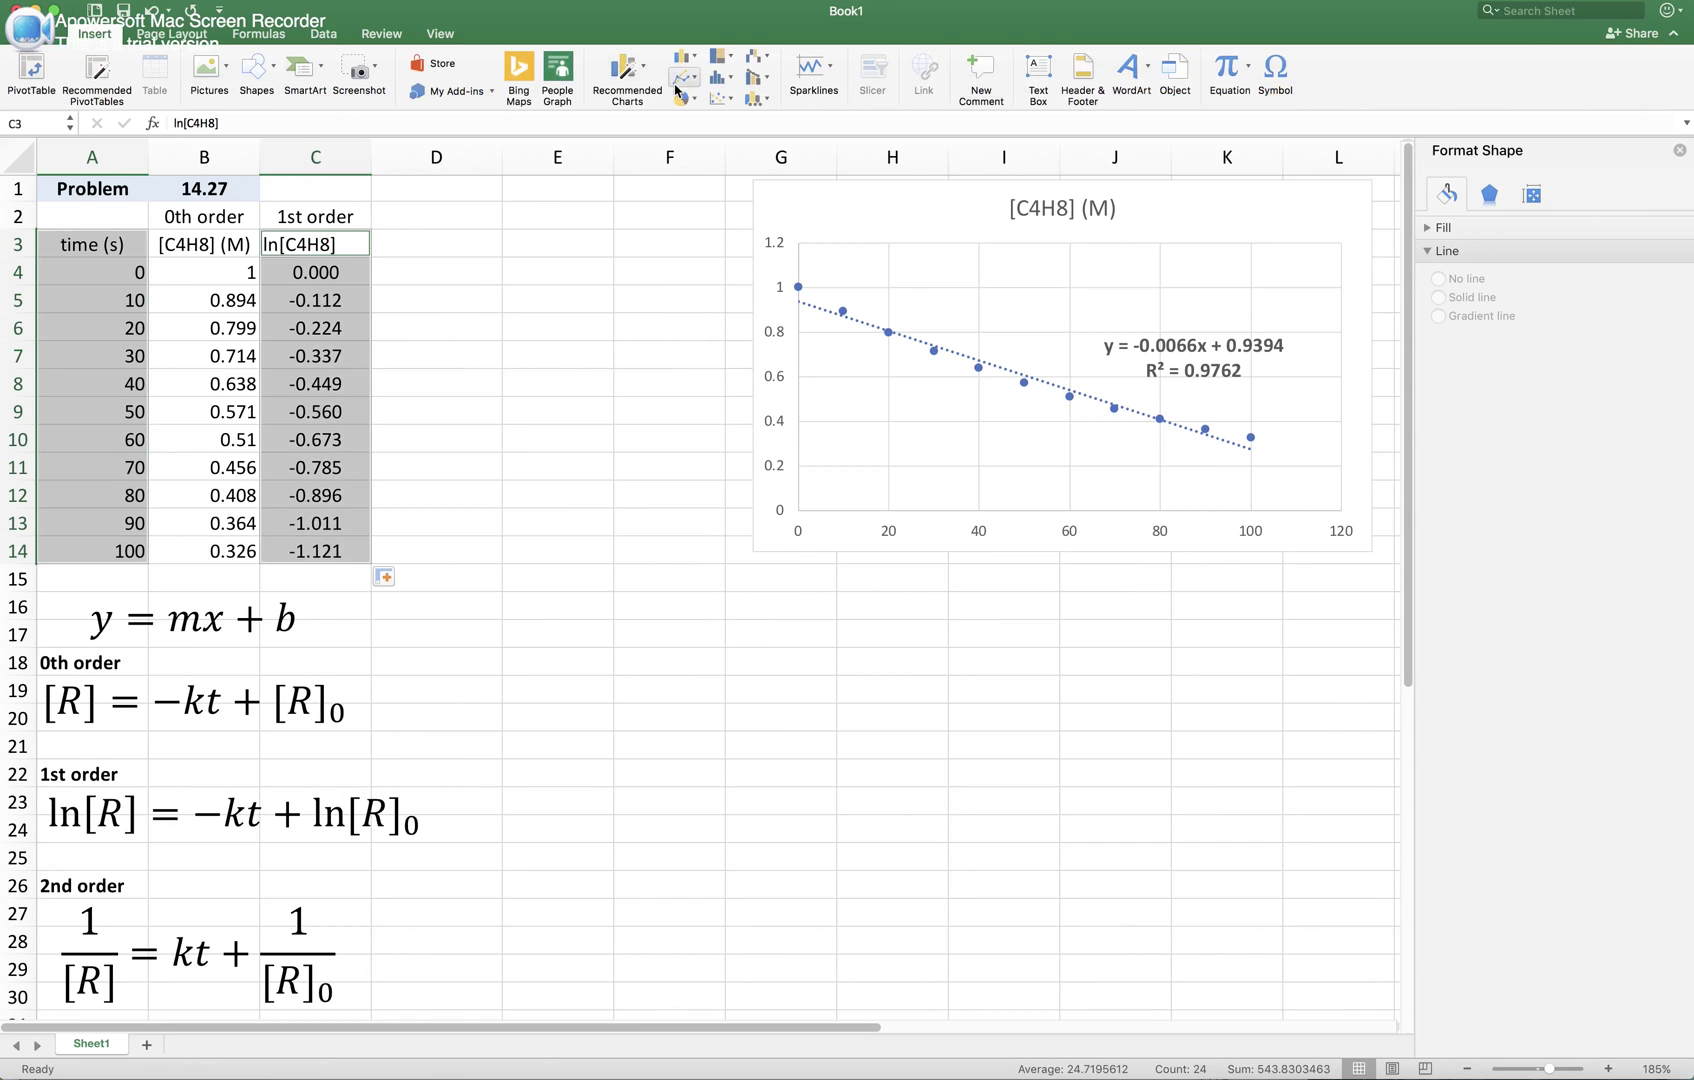
click(720, 98)
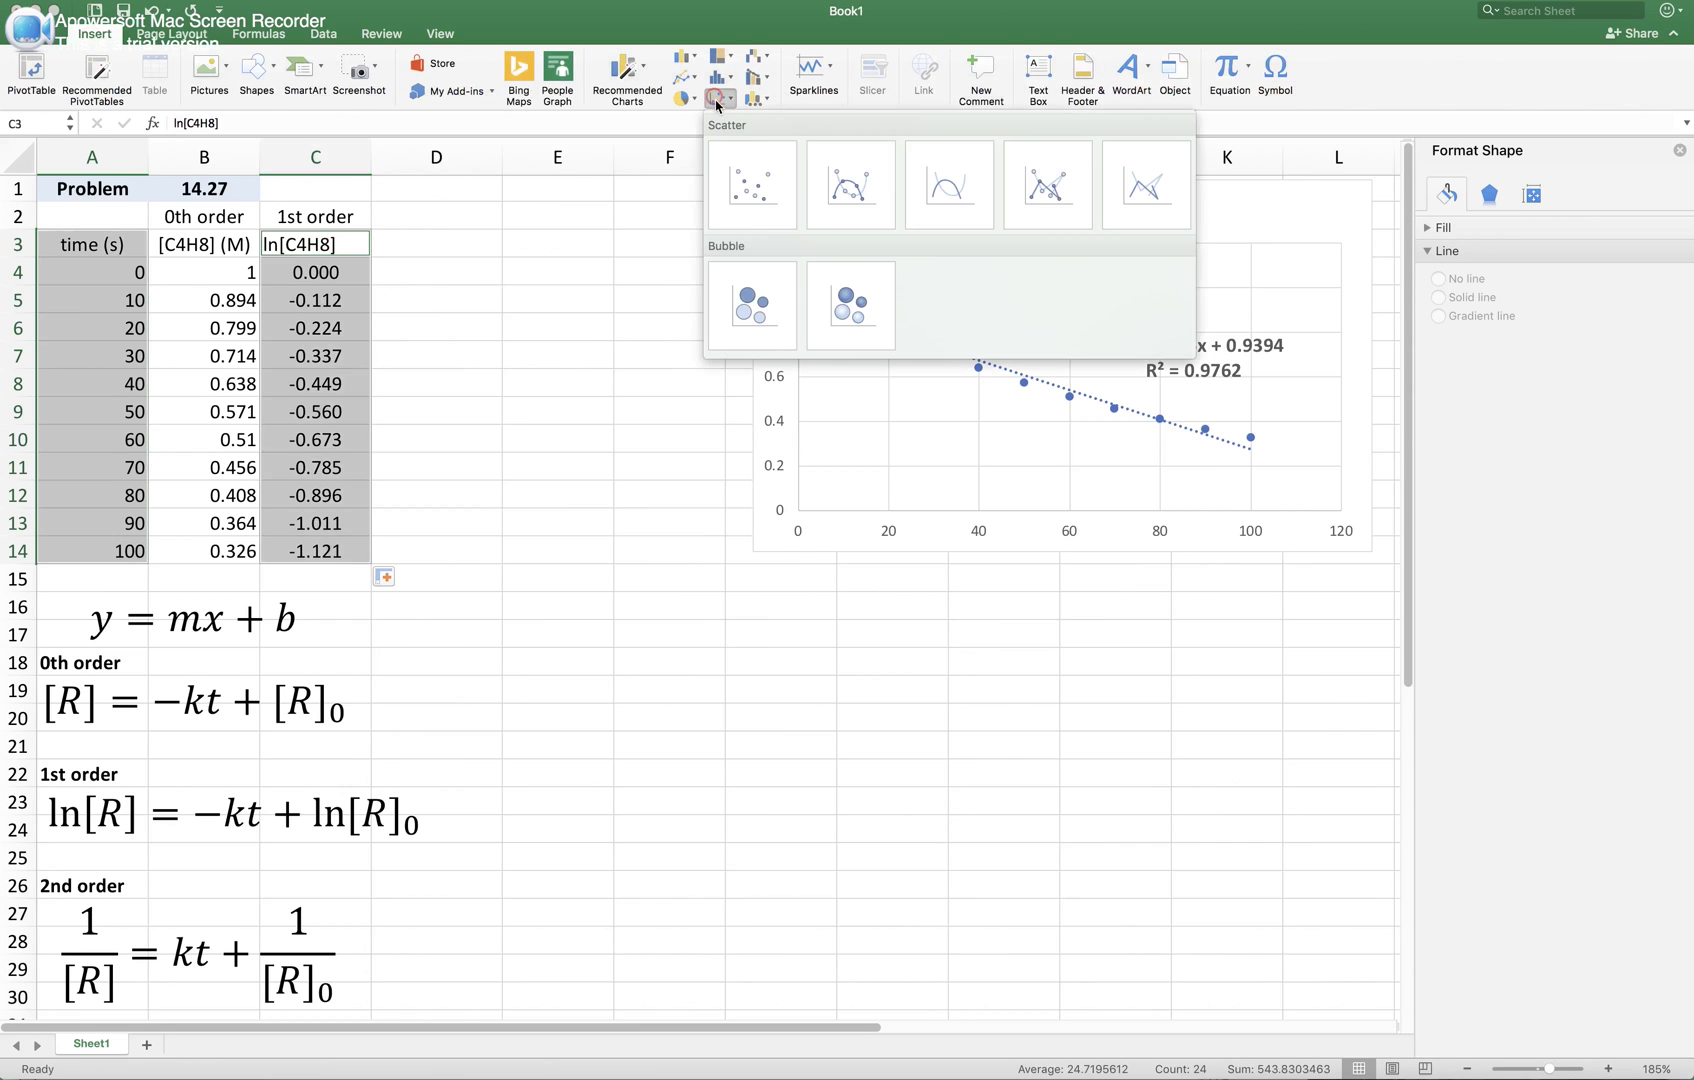
click(753, 198)
drag(555, 441, 880, 617)
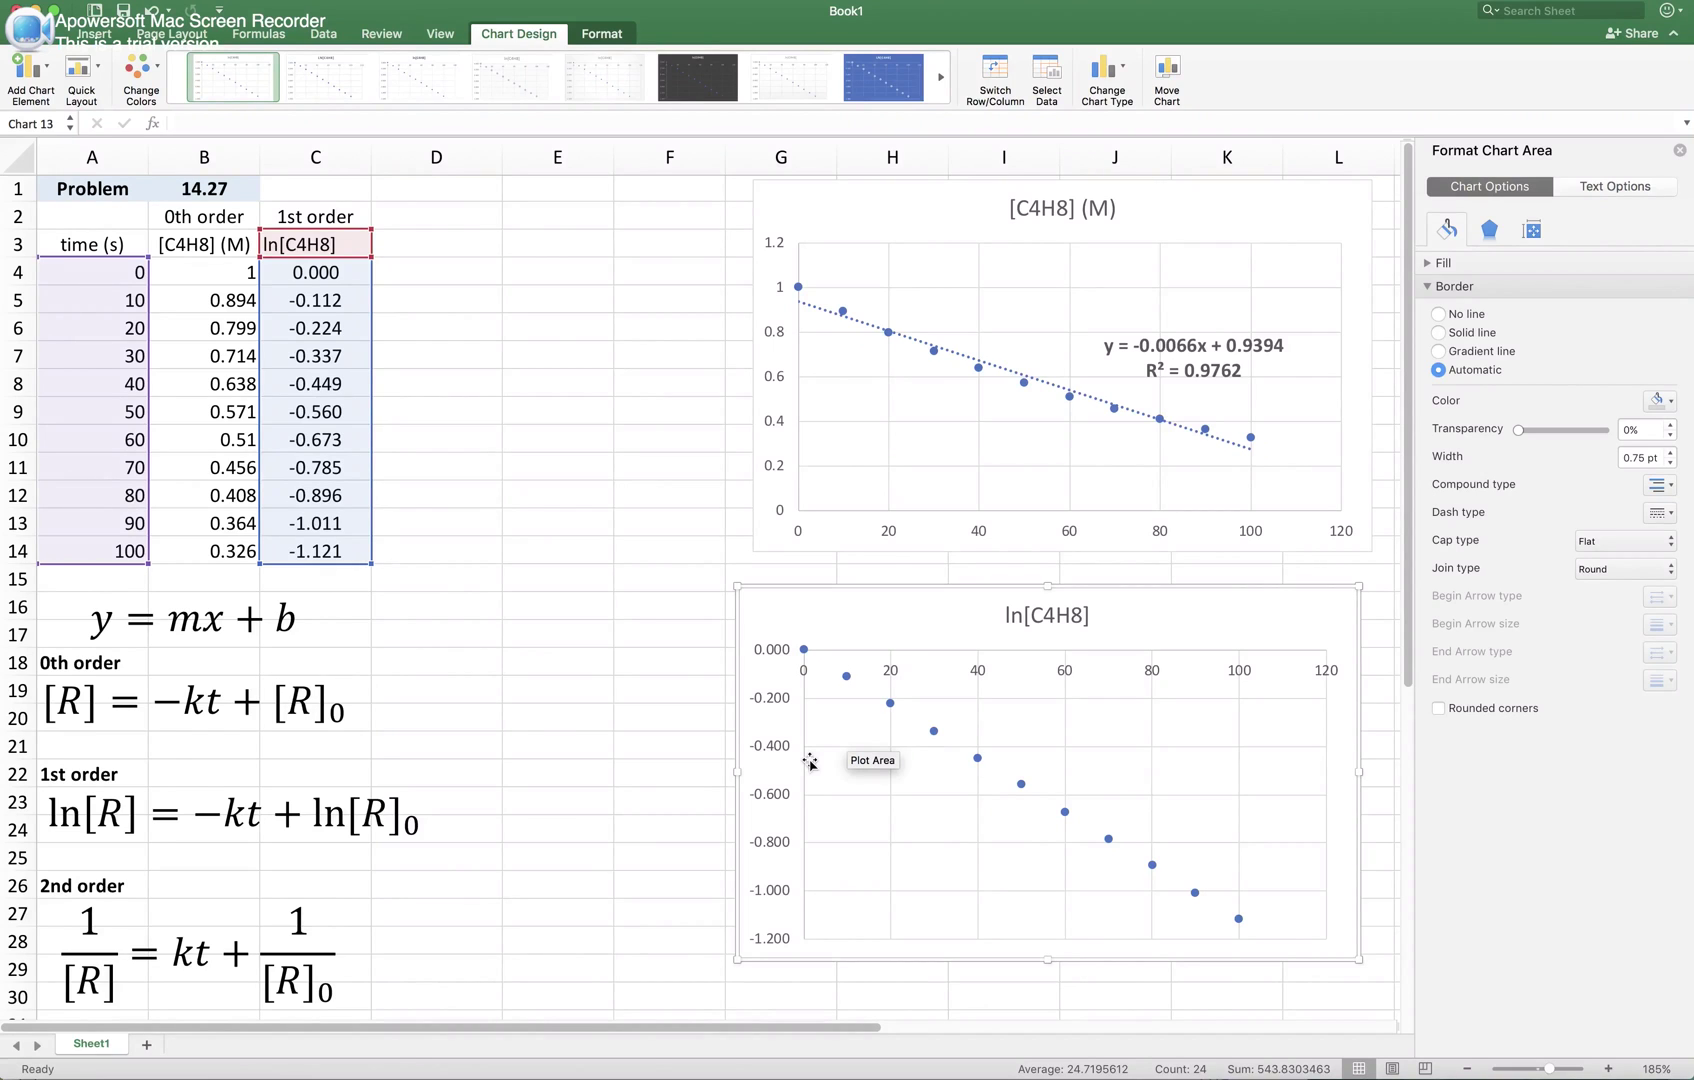
Step: Add a Linear trendline to the ln[C4H8] series, displaying its equation and R-squared value on the chart
click(935, 738)
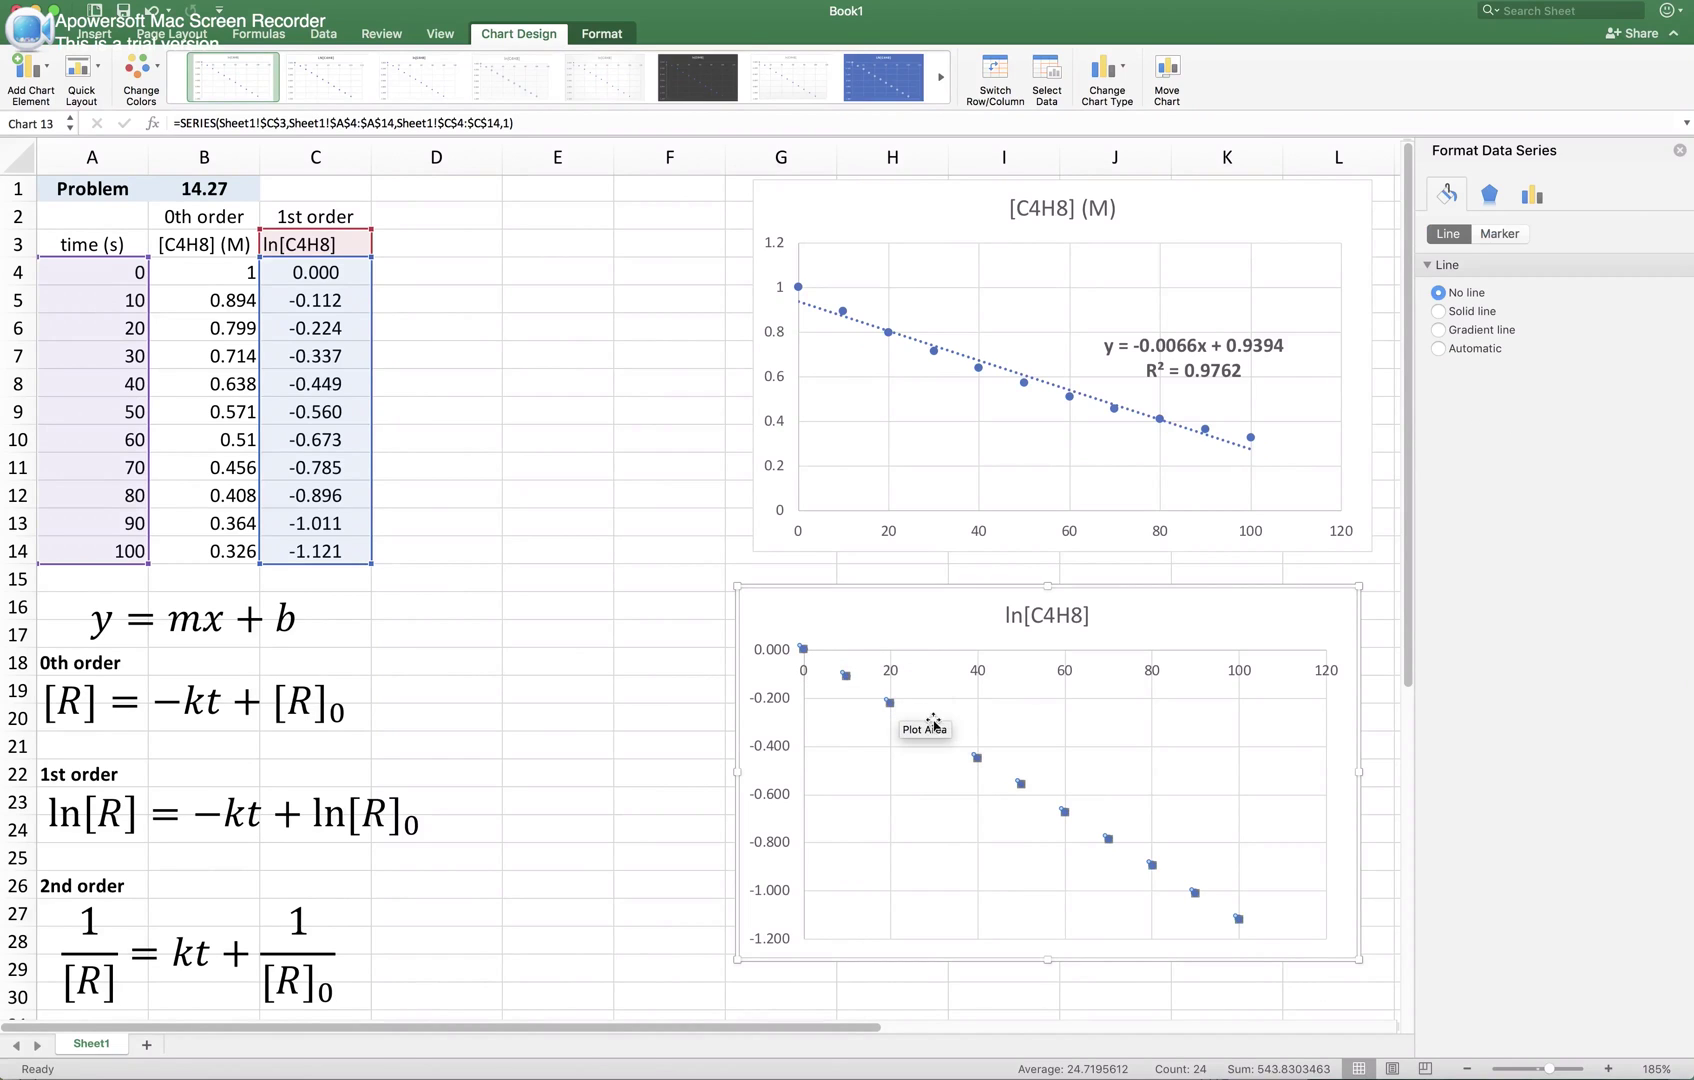
right_click(978, 761)
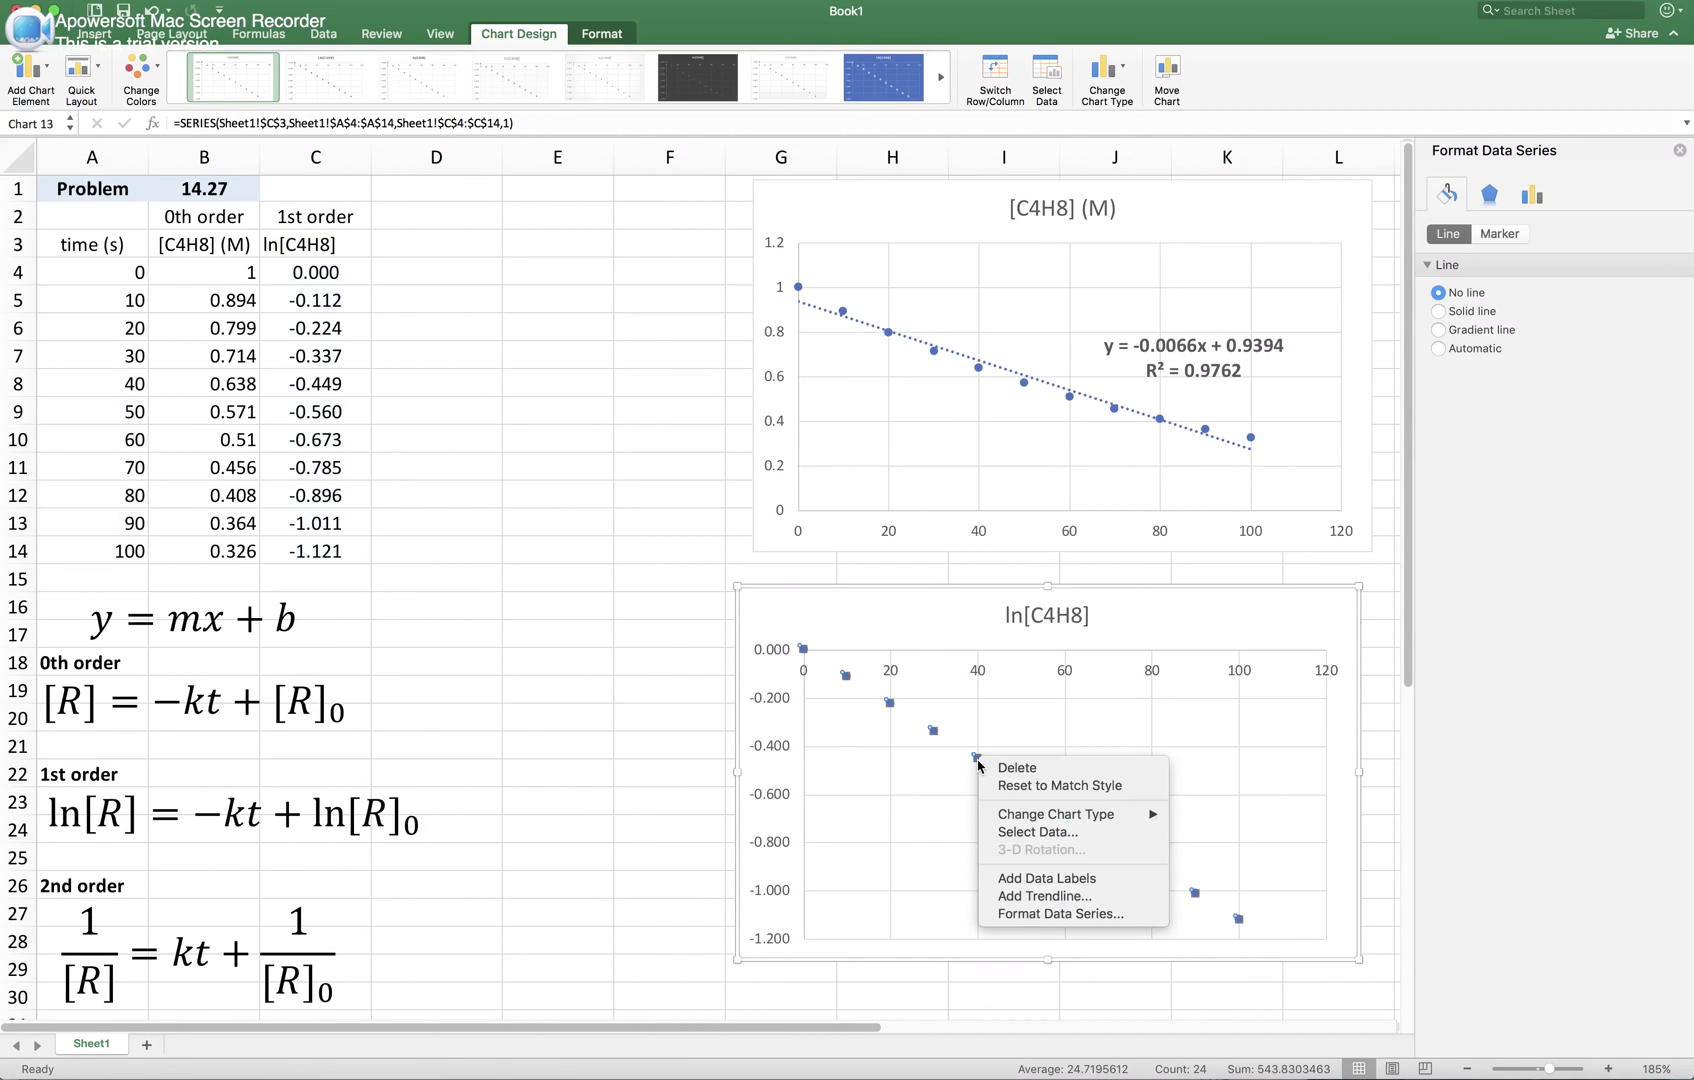
click(1037, 896)
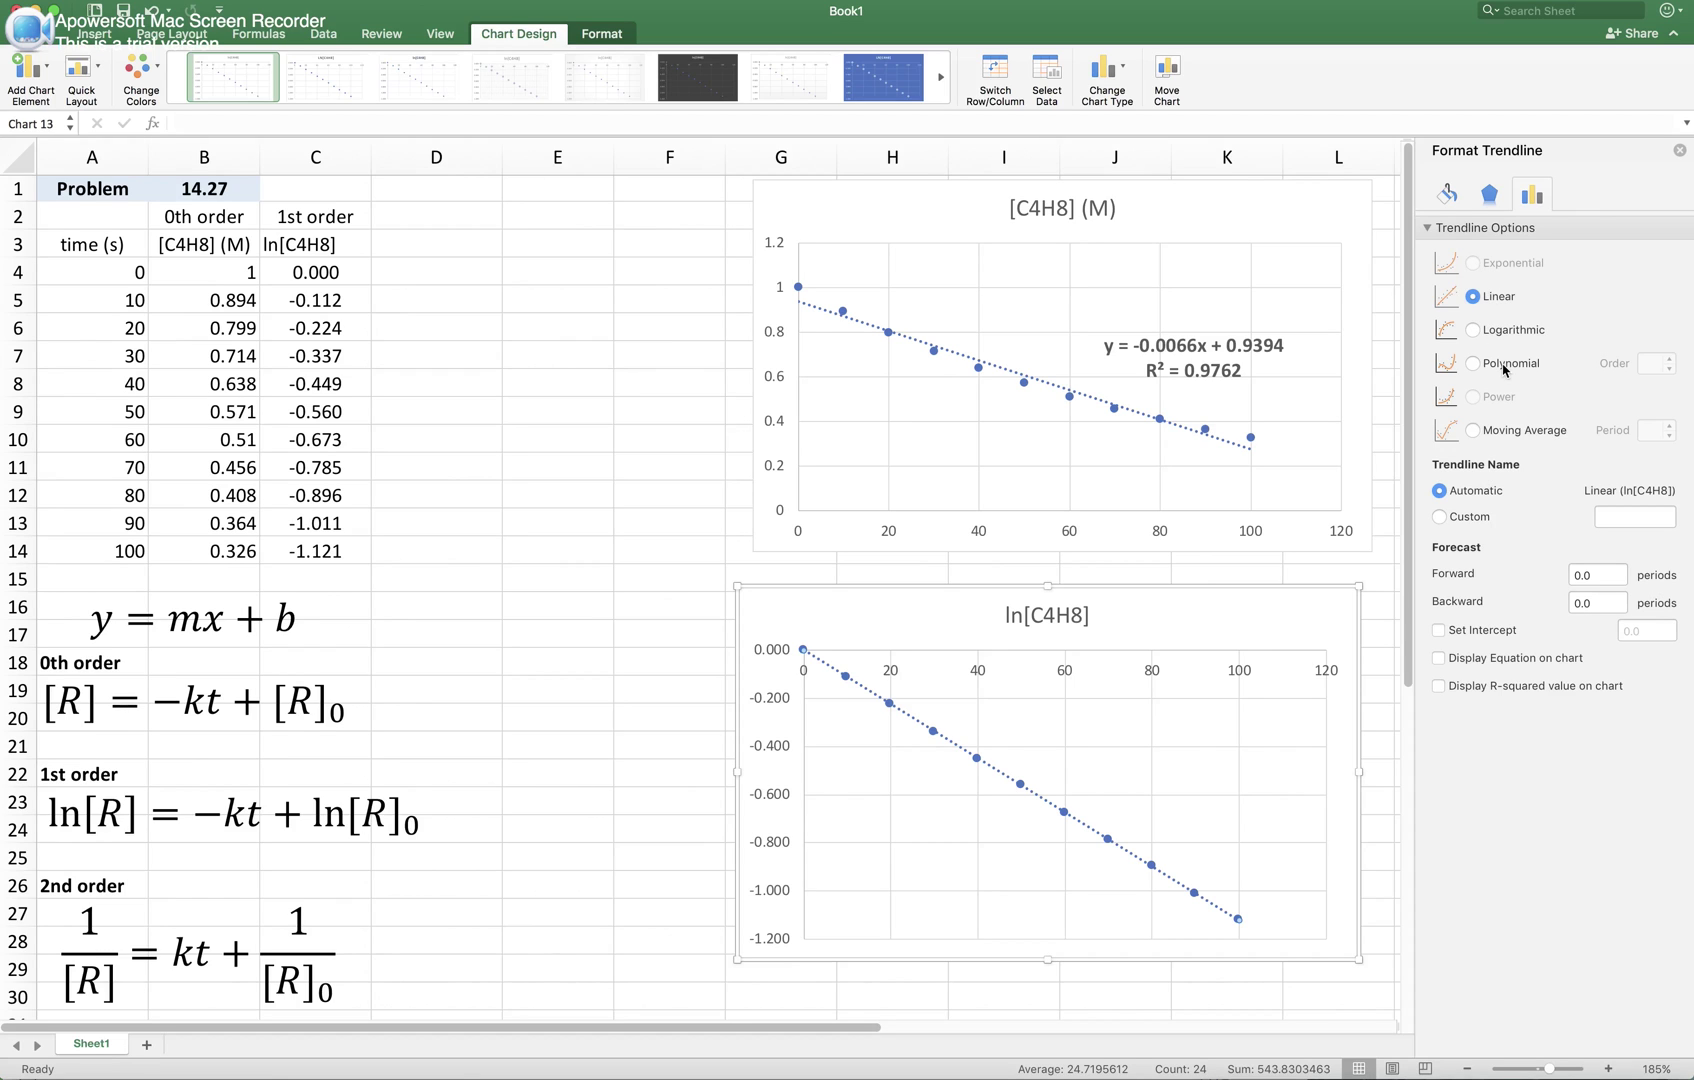
click(1474, 297)
click(1507, 658)
click(1507, 689)
Step: Move the ln[C4H8] trendline label clear of the data points and format its text as 12-point bold
drag(1205, 915, 1219, 845)
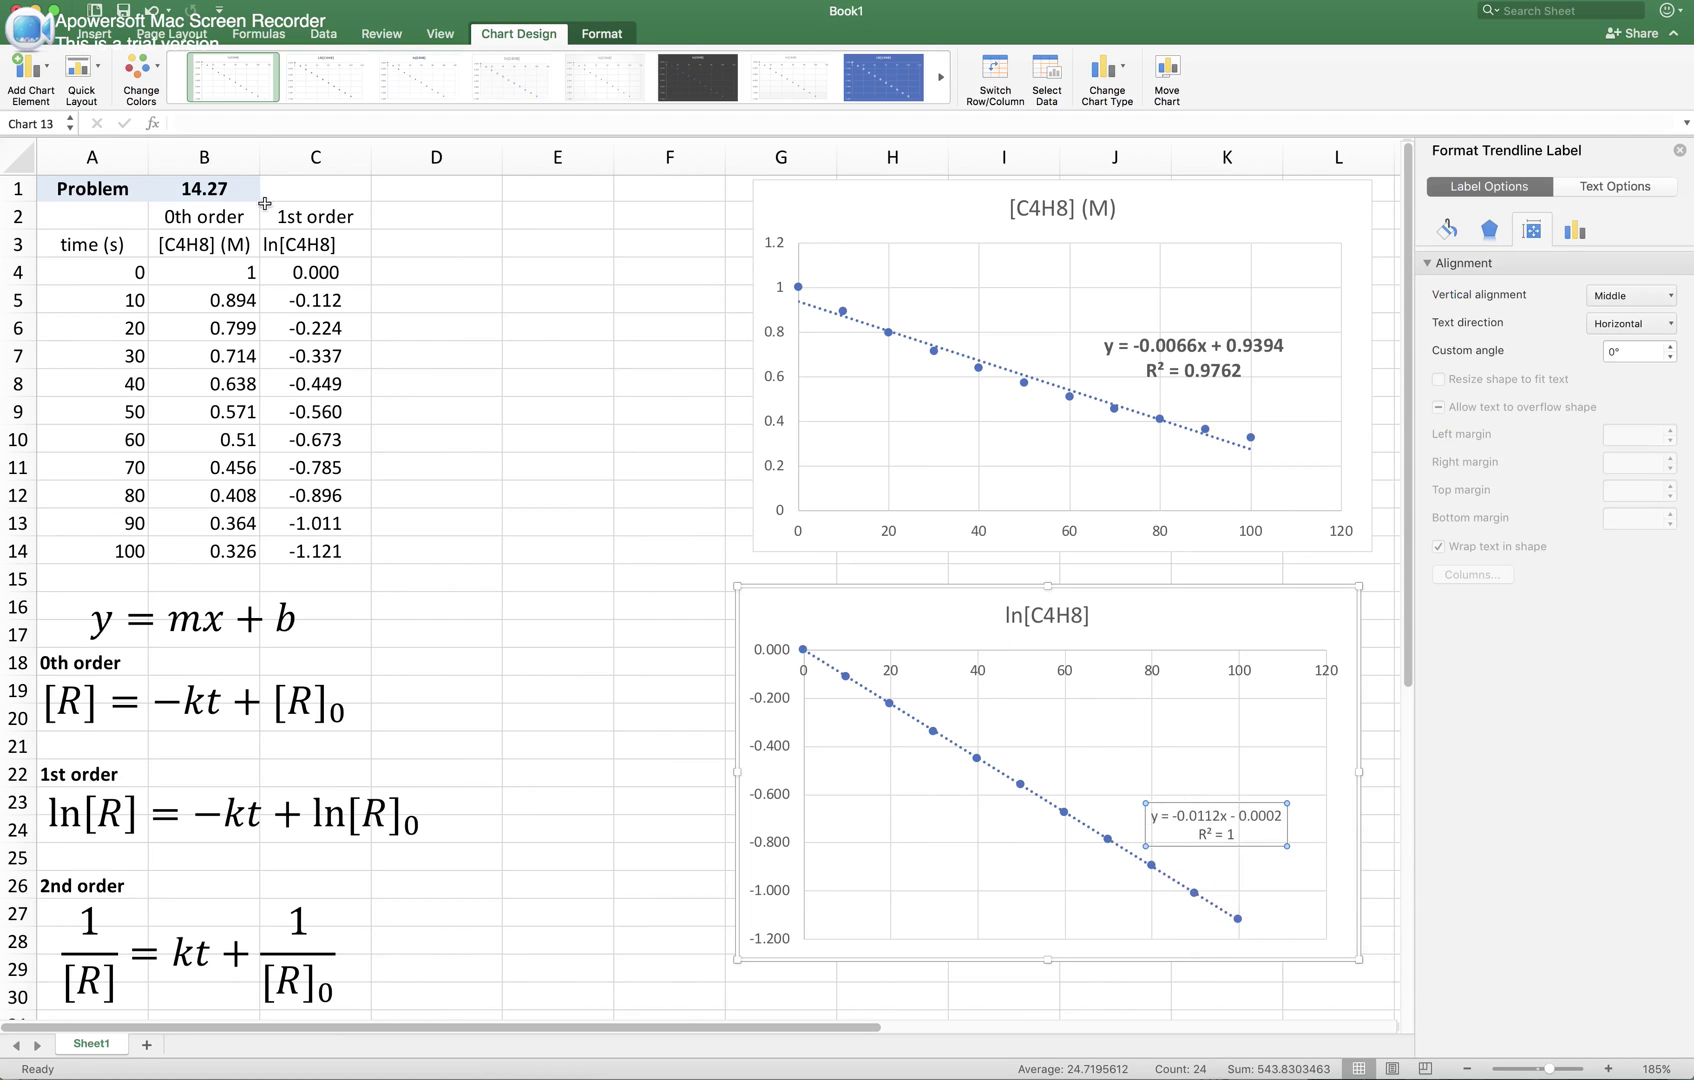
click(54, 33)
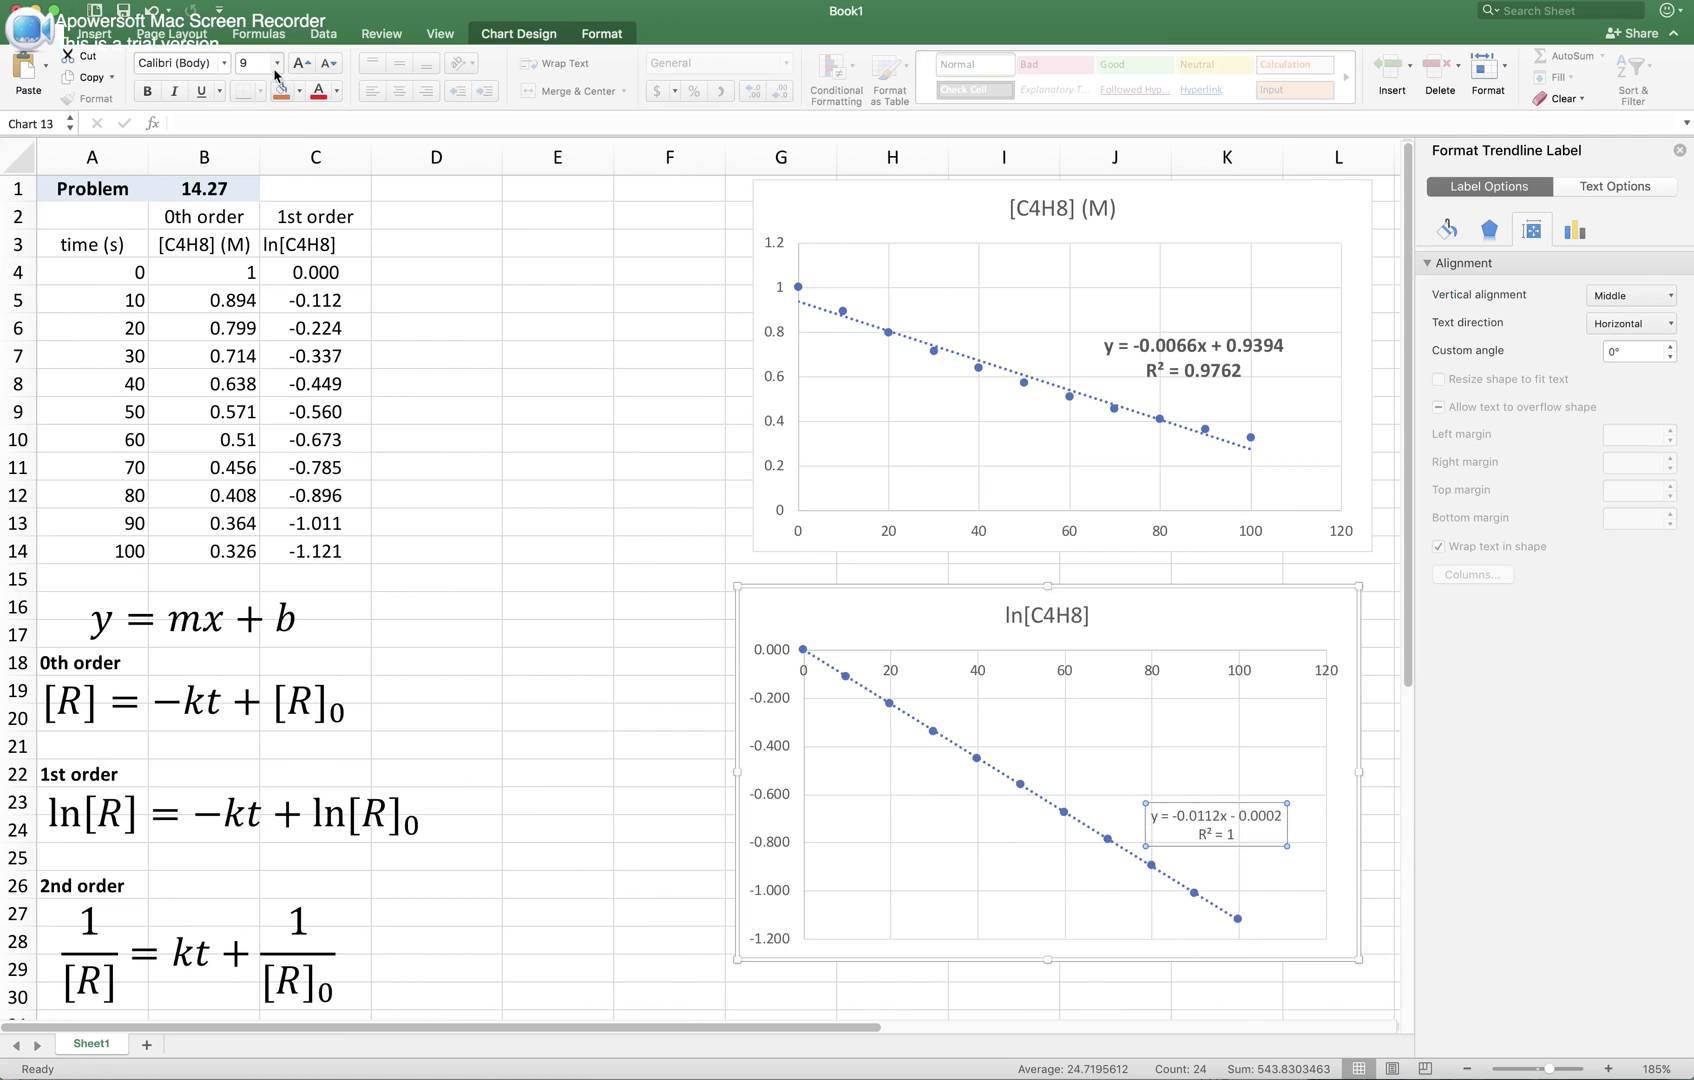
click(277, 63)
click(261, 176)
click(148, 93)
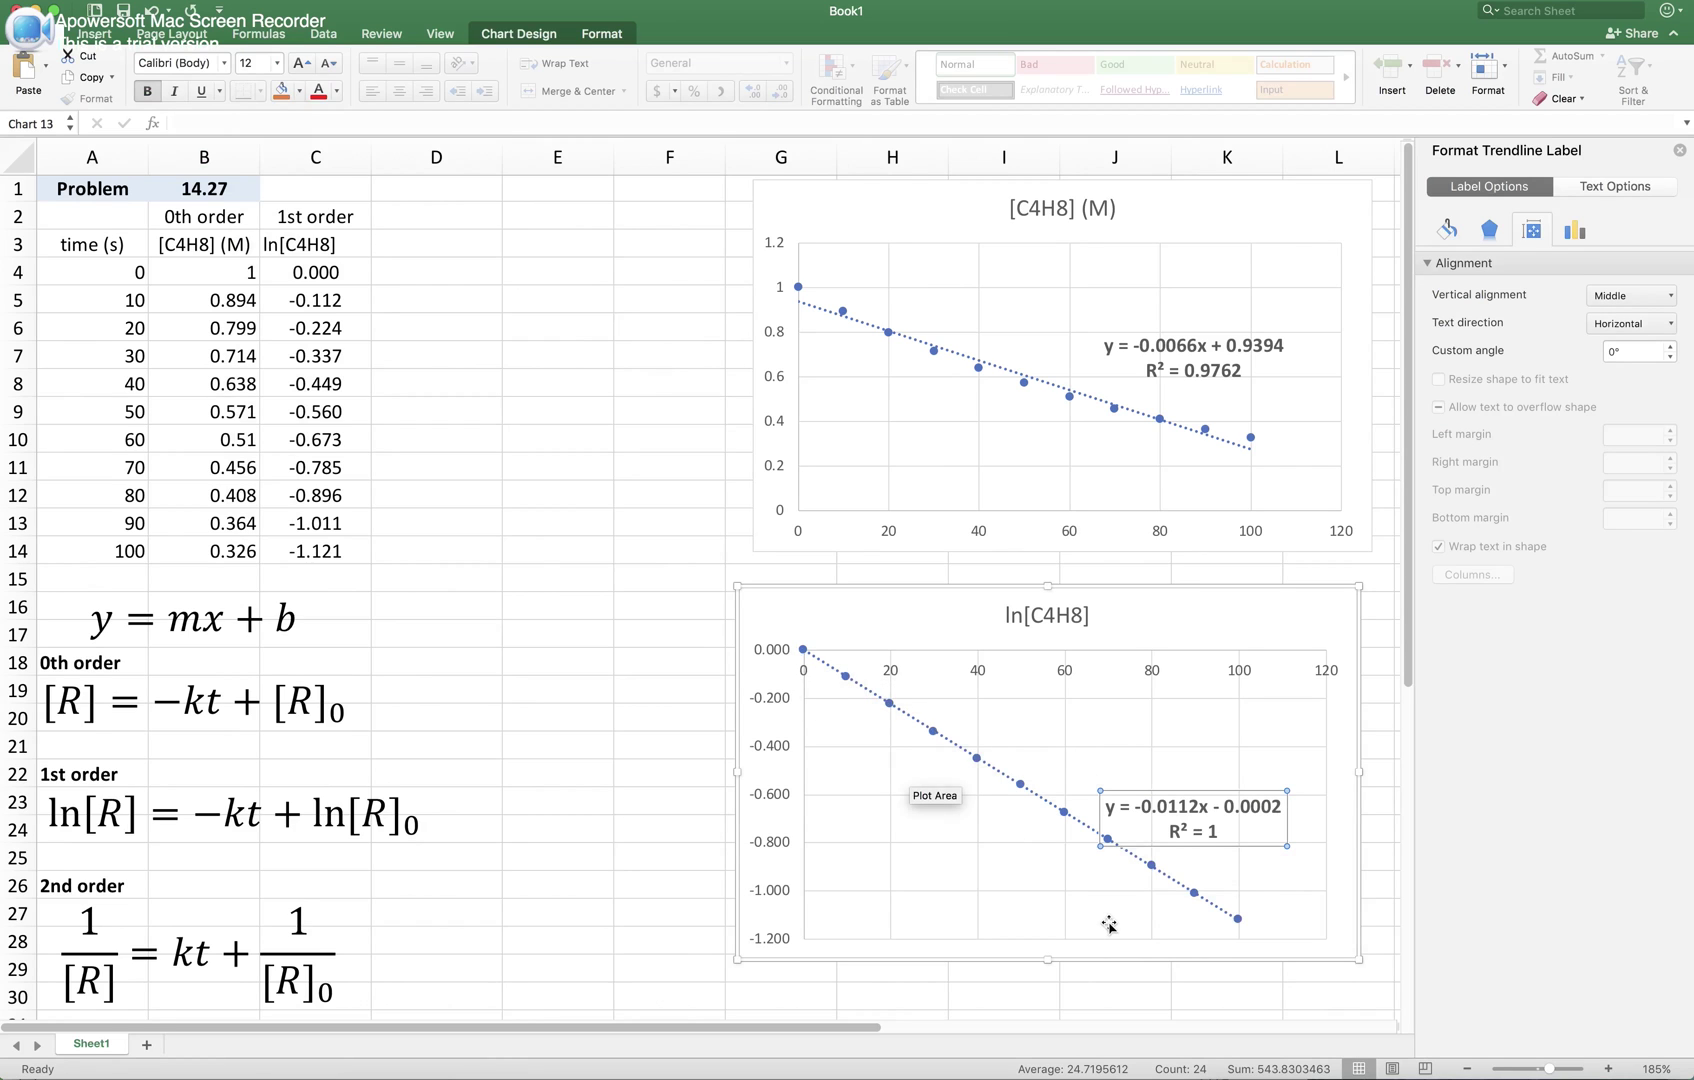
click(1076, 821)
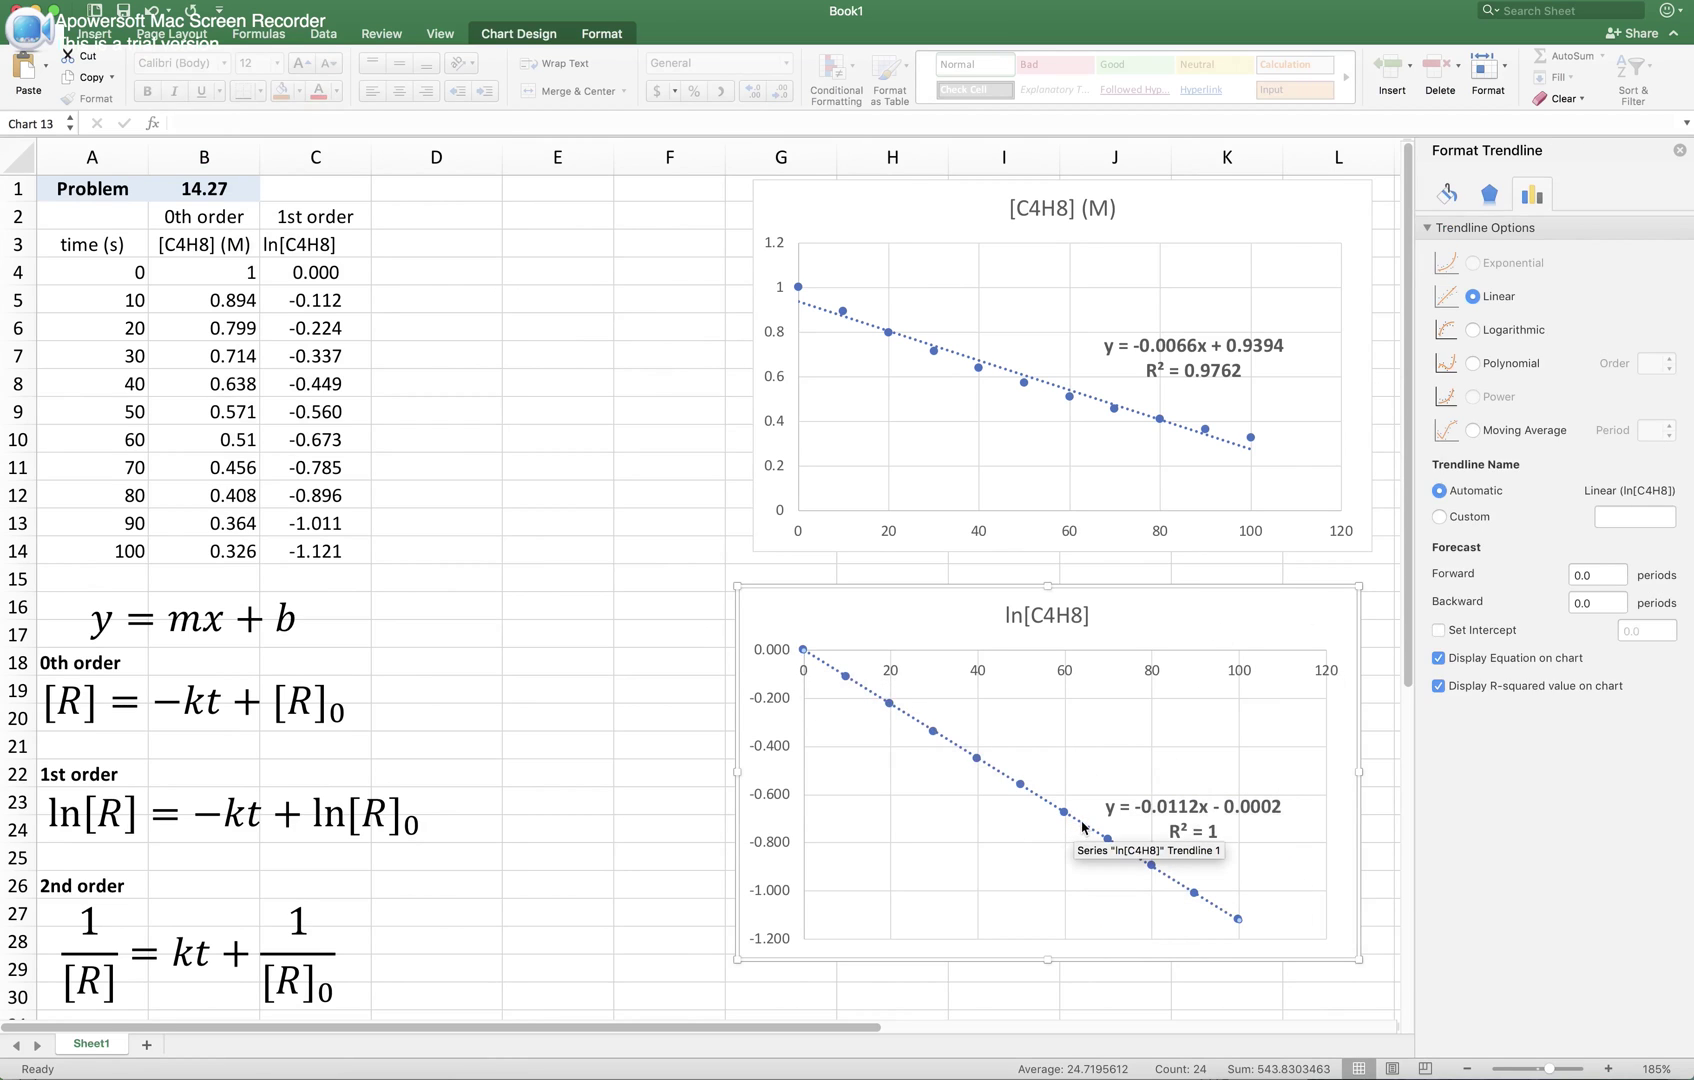
click(1081, 826)
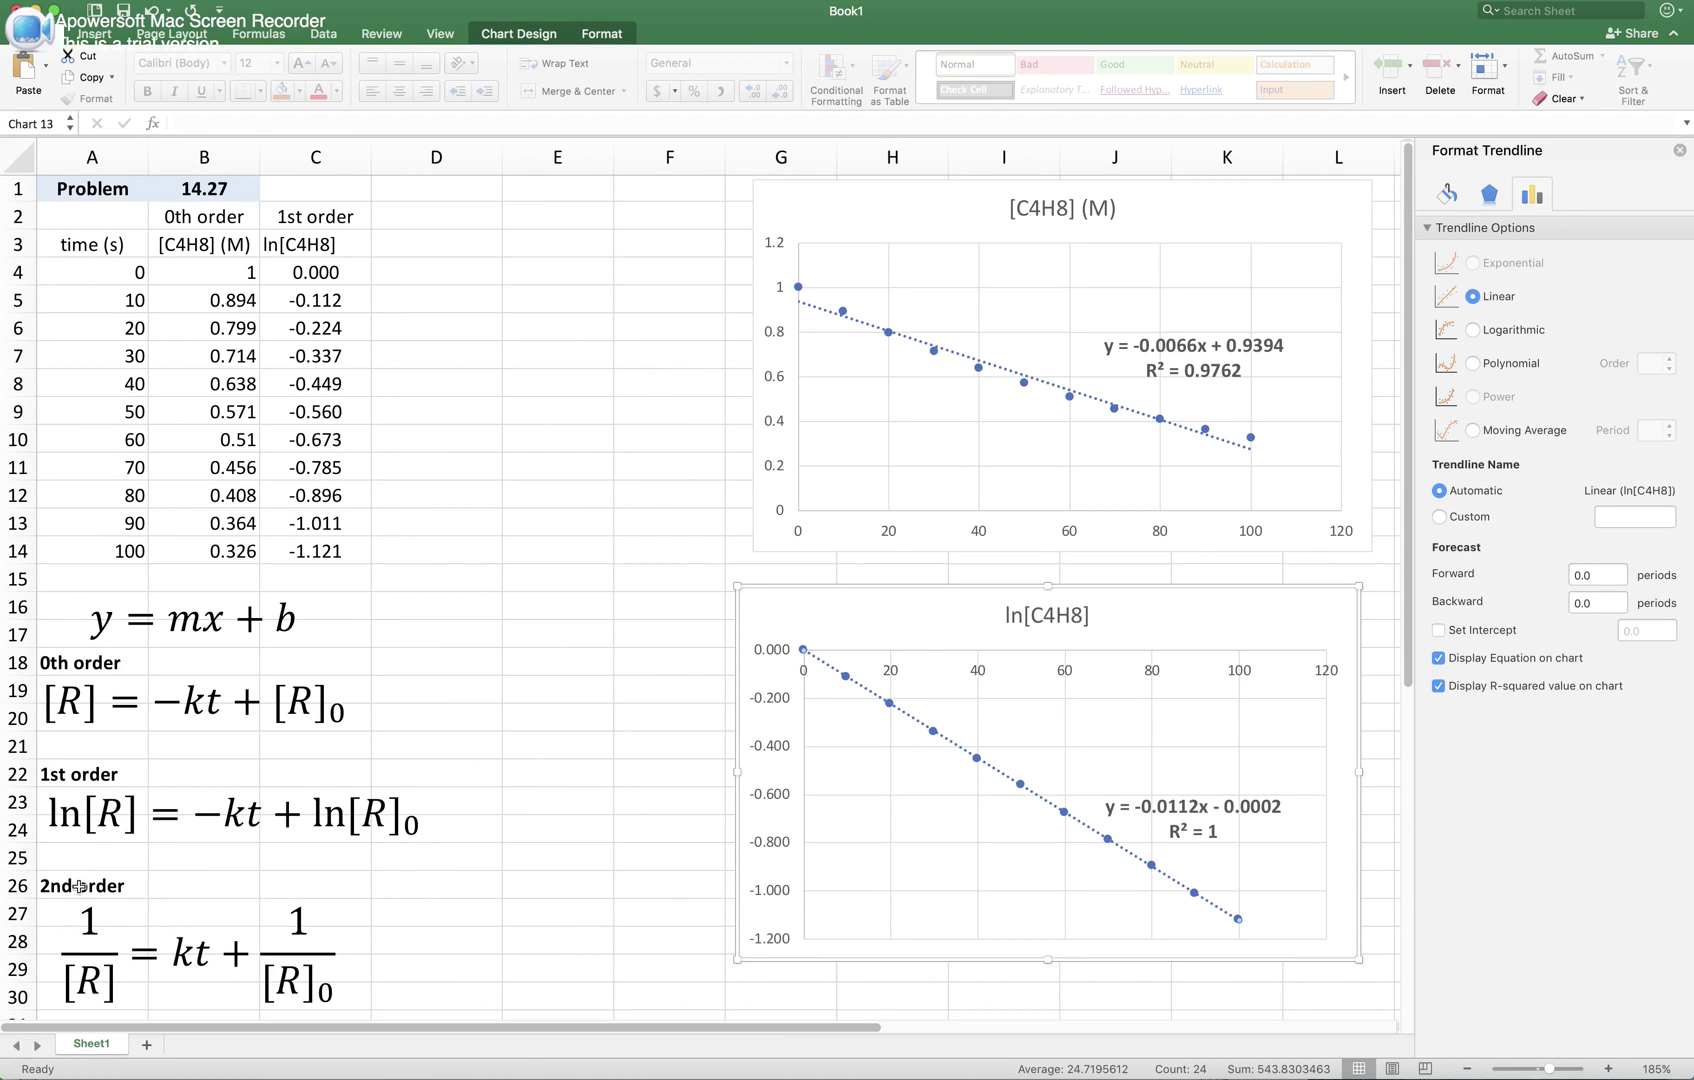
Step: Enter "2nd order" in D2 and the heading "1/[C4H8]" in D3
click(397, 227)
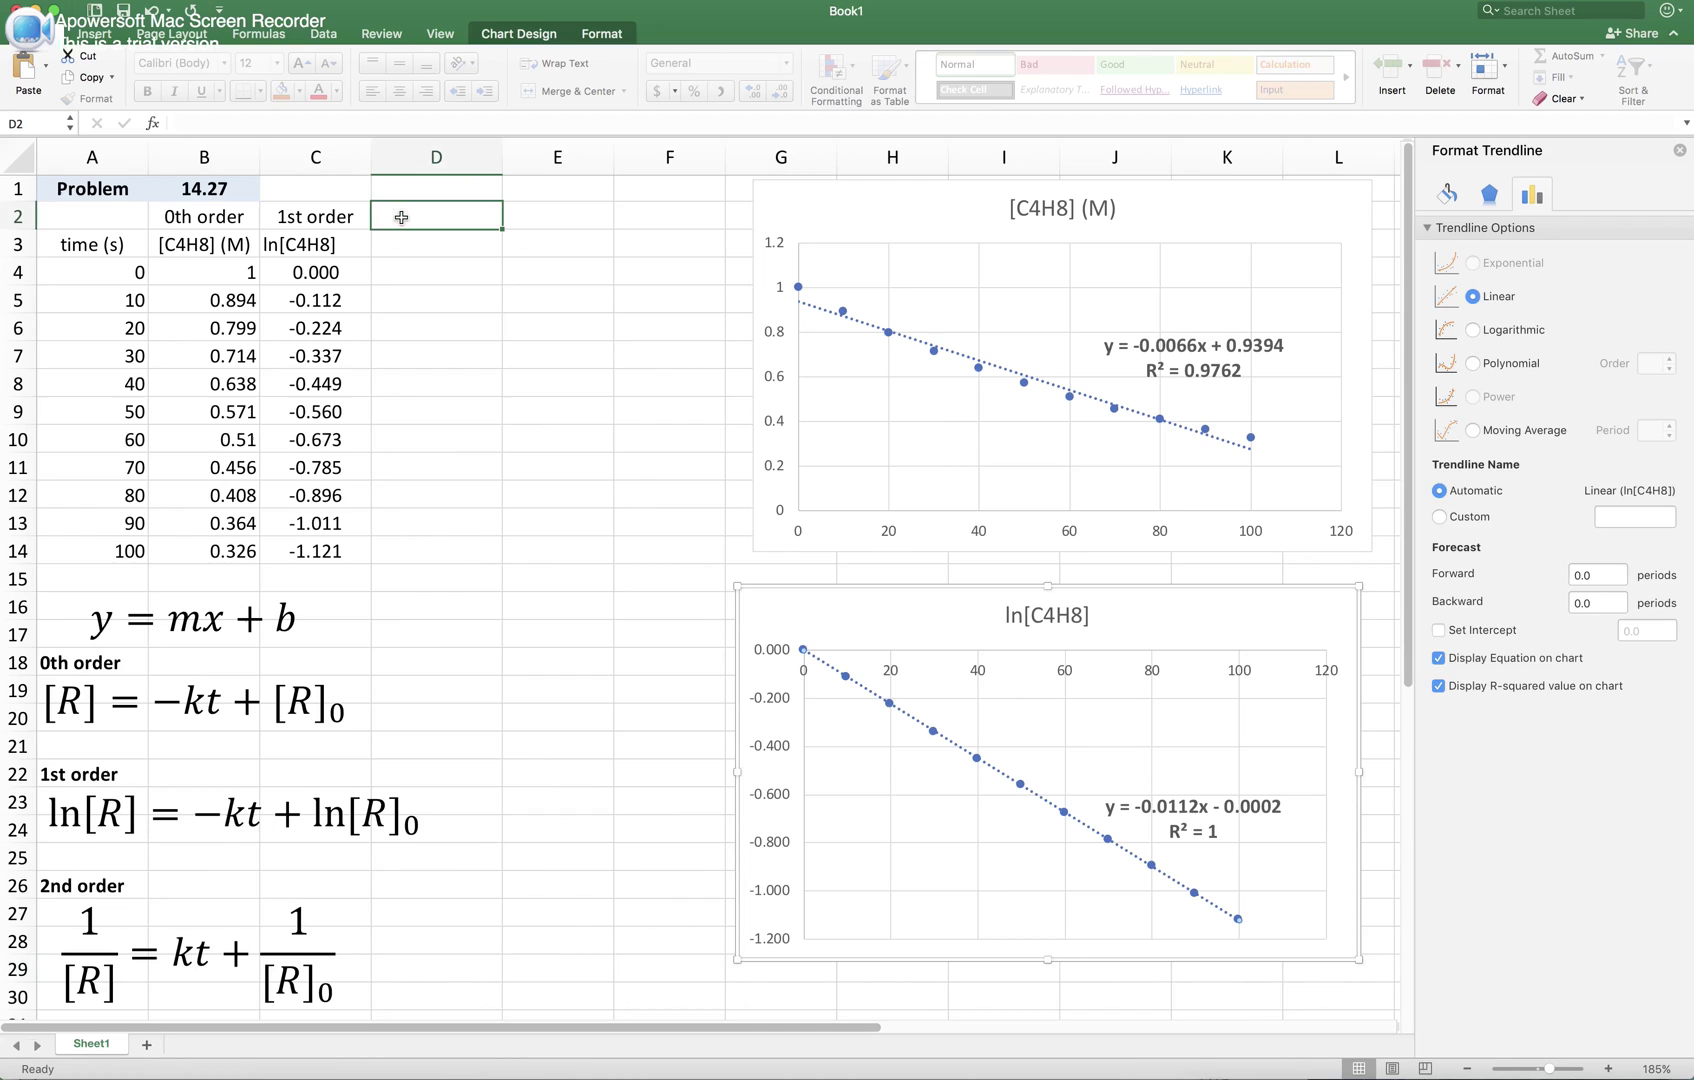
text(2)
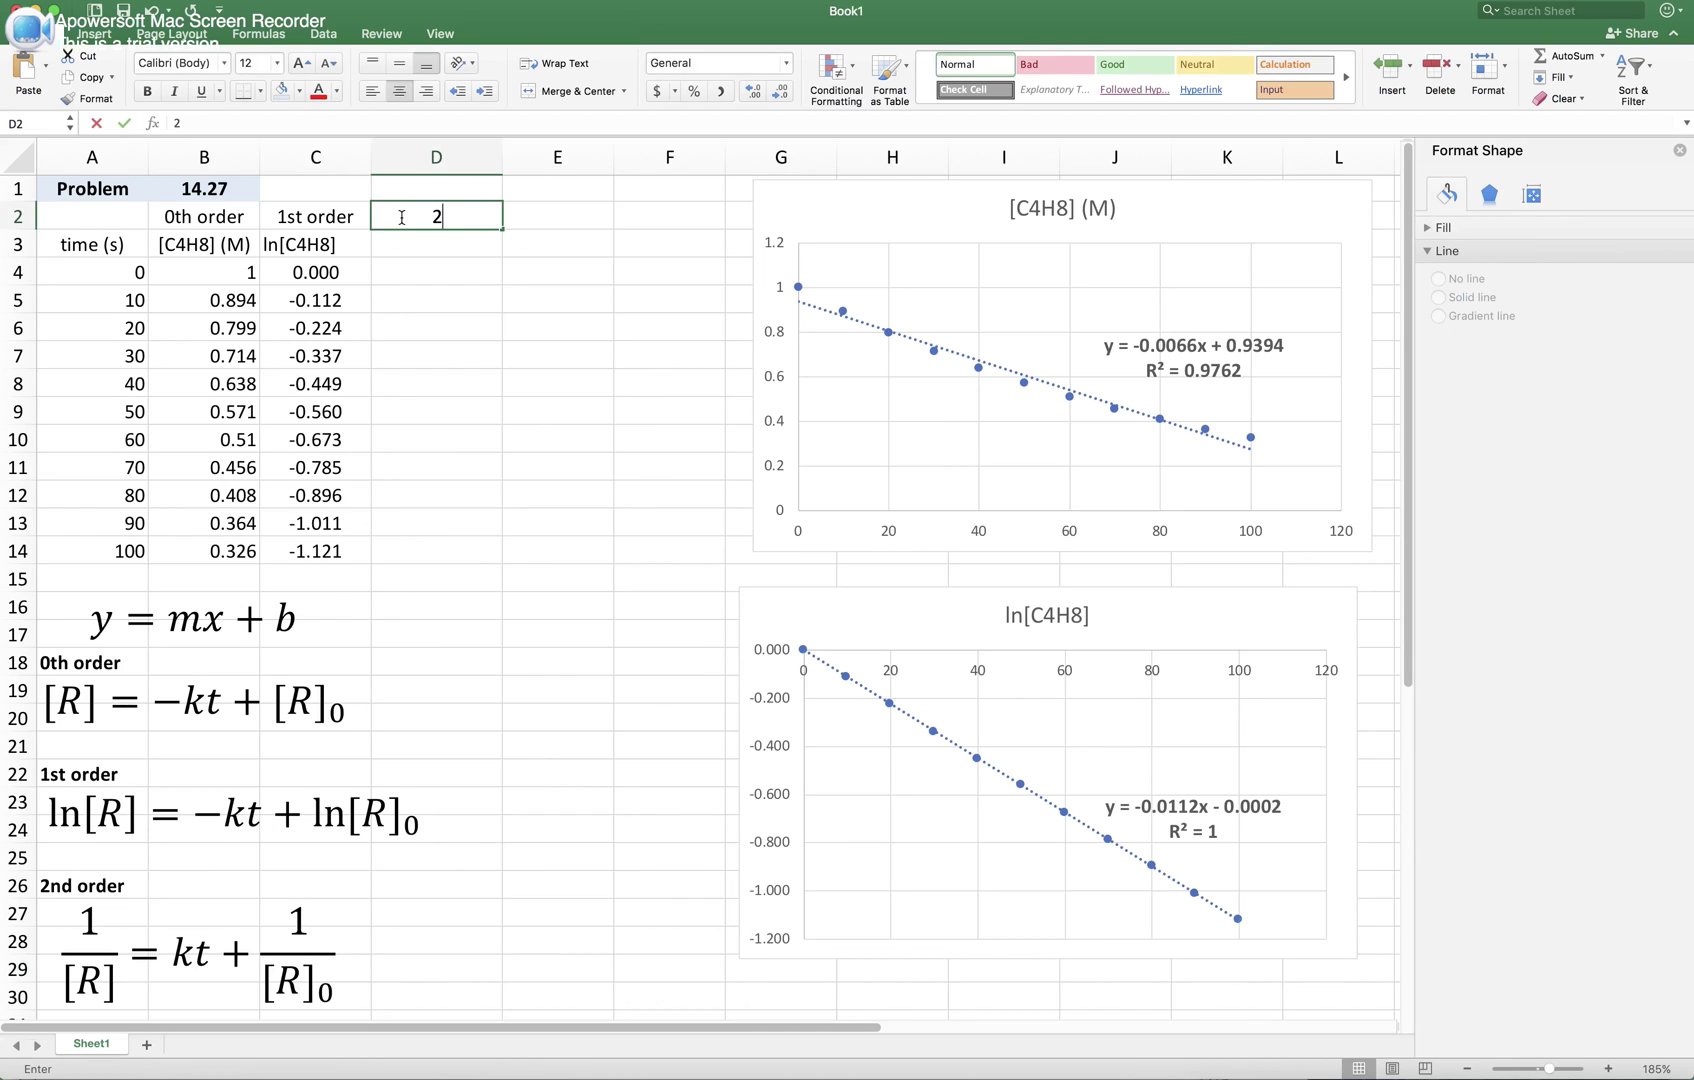
text(nd order)
key(BackSpace)
key(BackSpace)
text(er)
key(Return)
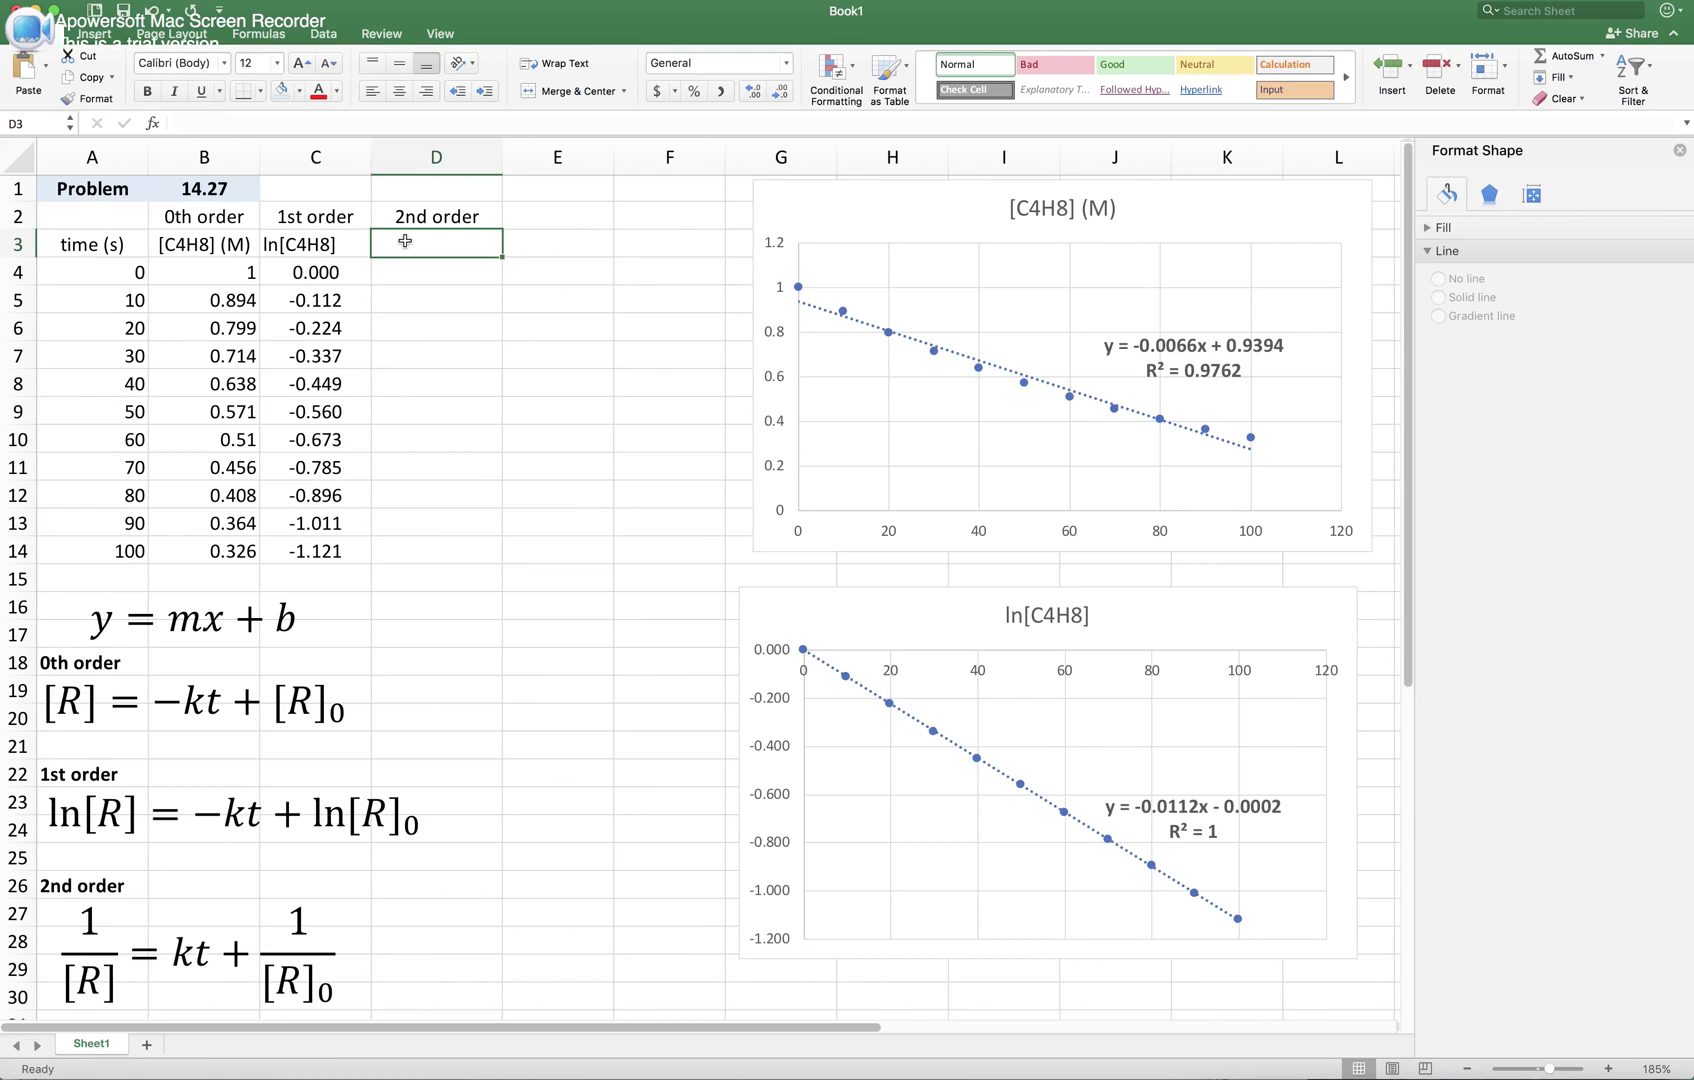
text(1/[C4)
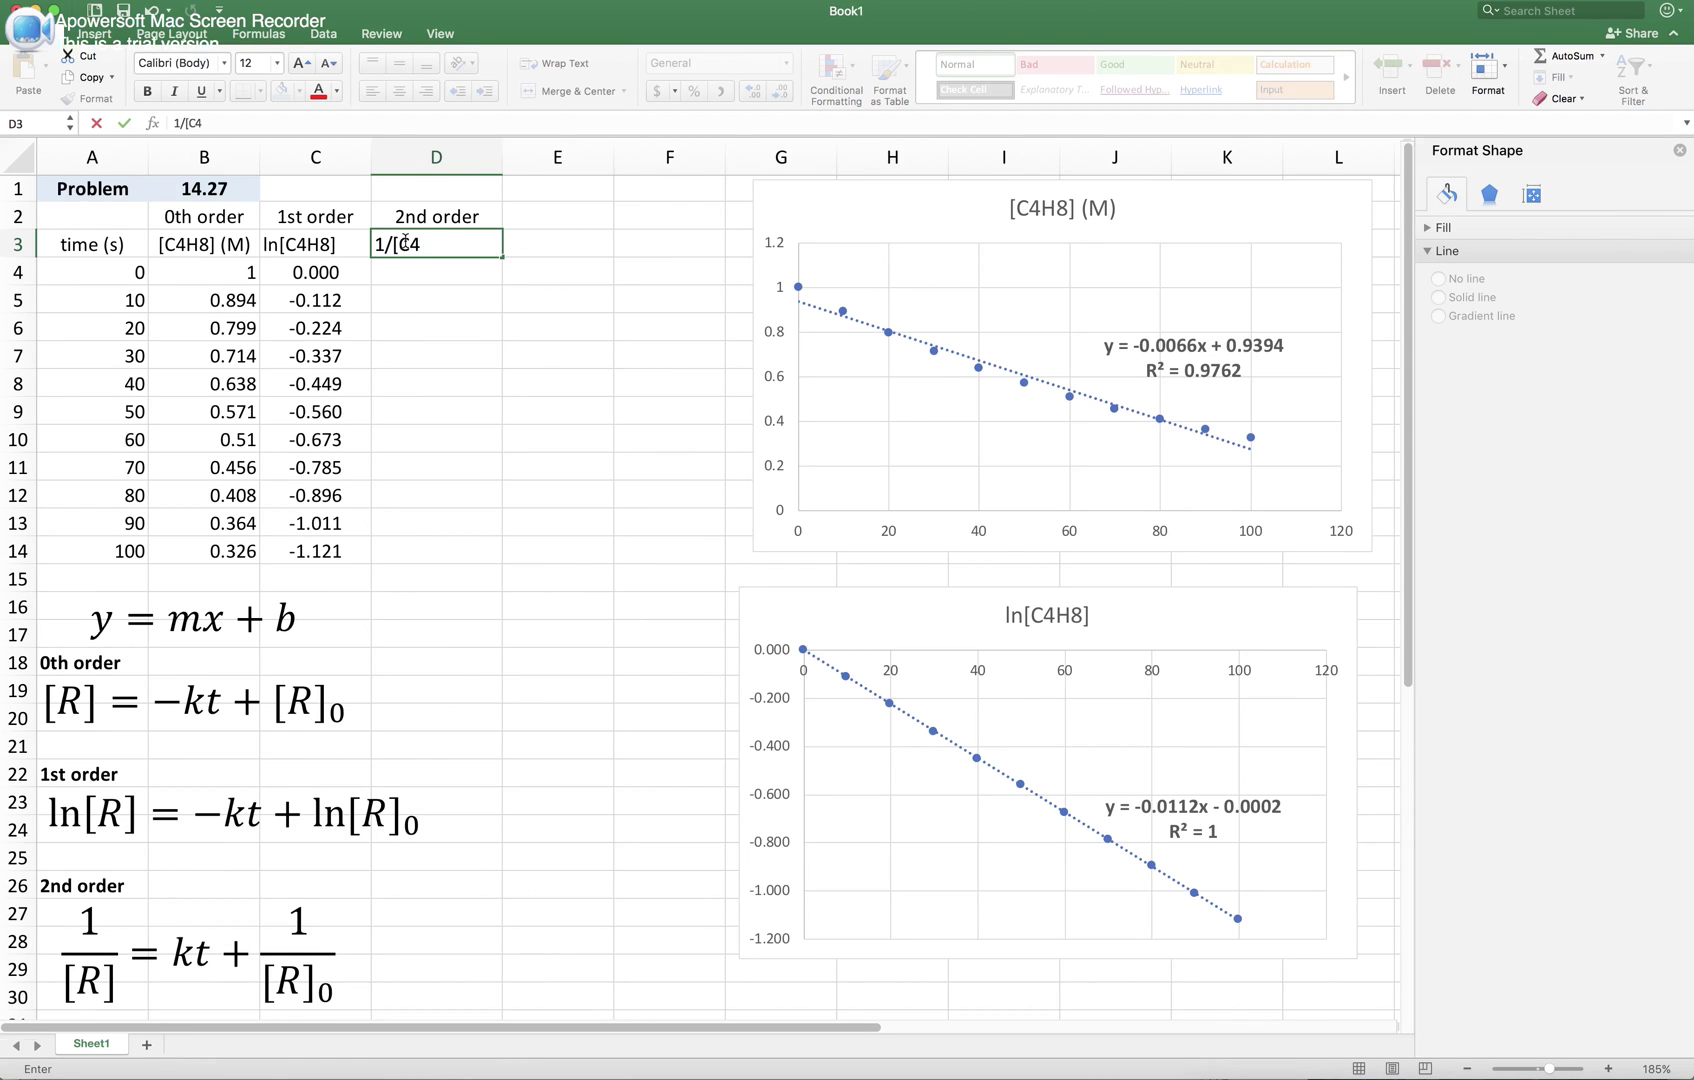
text(H8])
key(Escape)
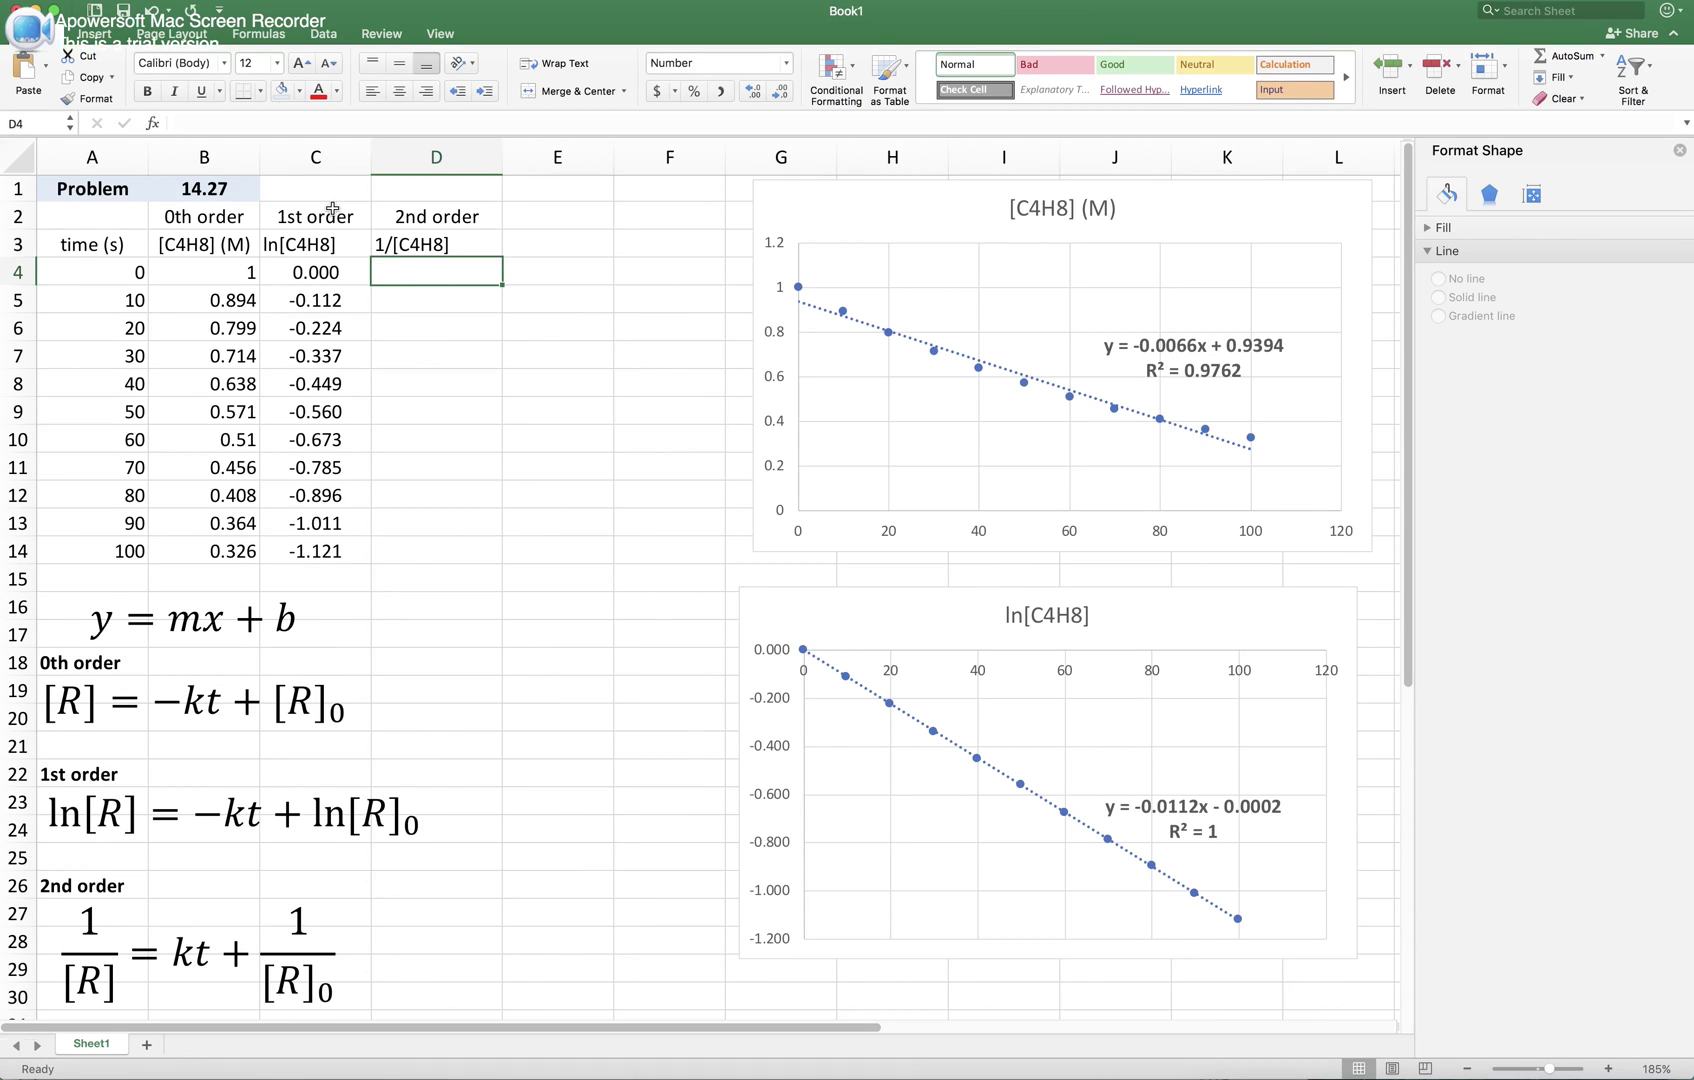
Step: Enter the formula =1/B4 in cell D4 to take the reciprocal of the first concentration
text(=1)
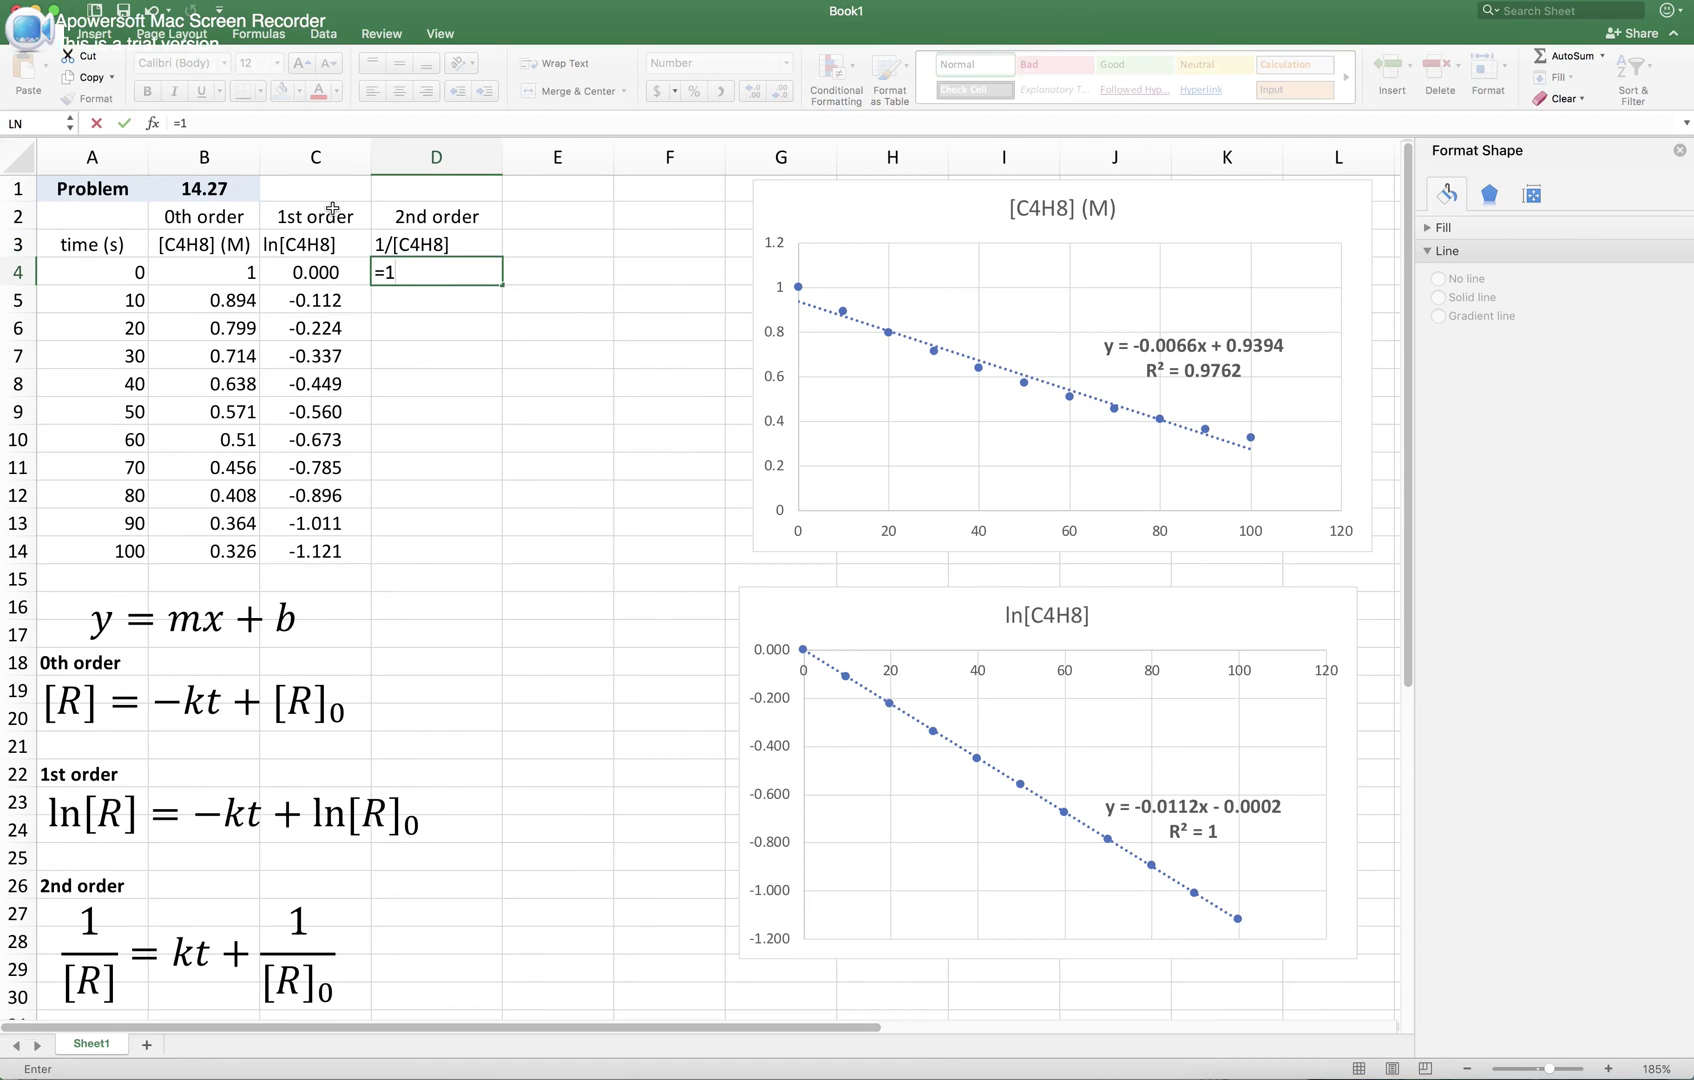
text(/)
click(230, 272)
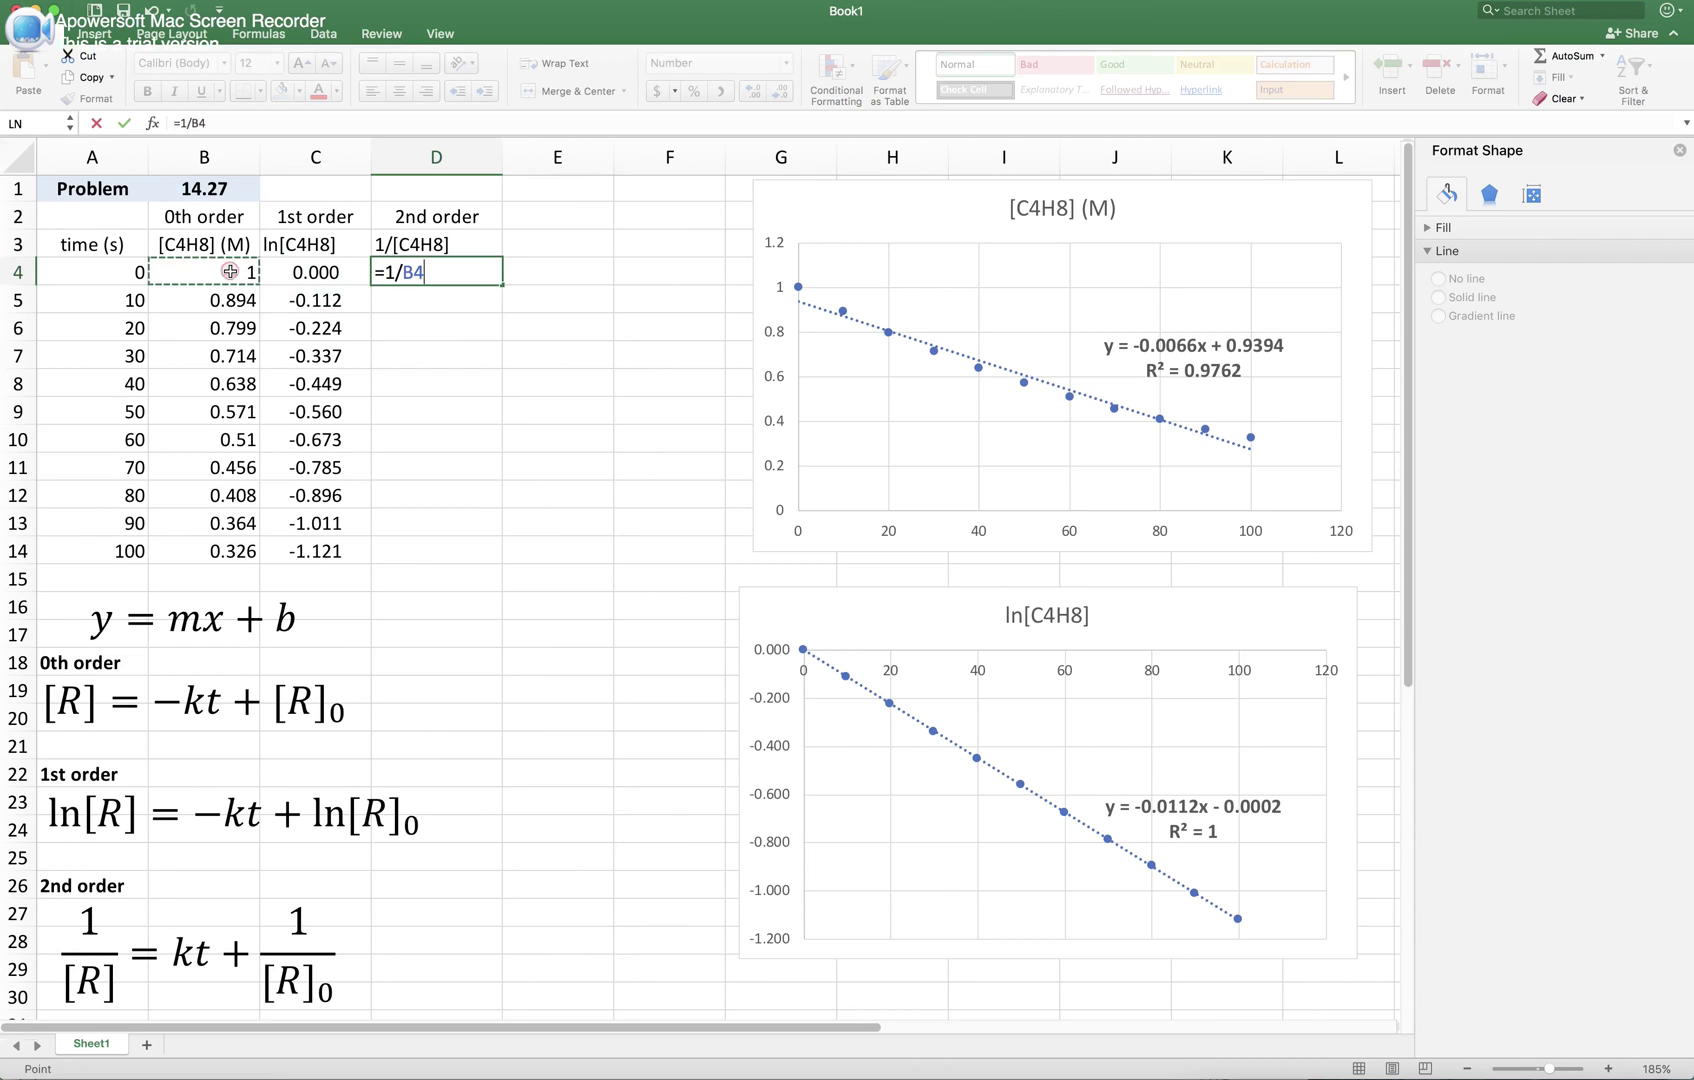
key(Return)
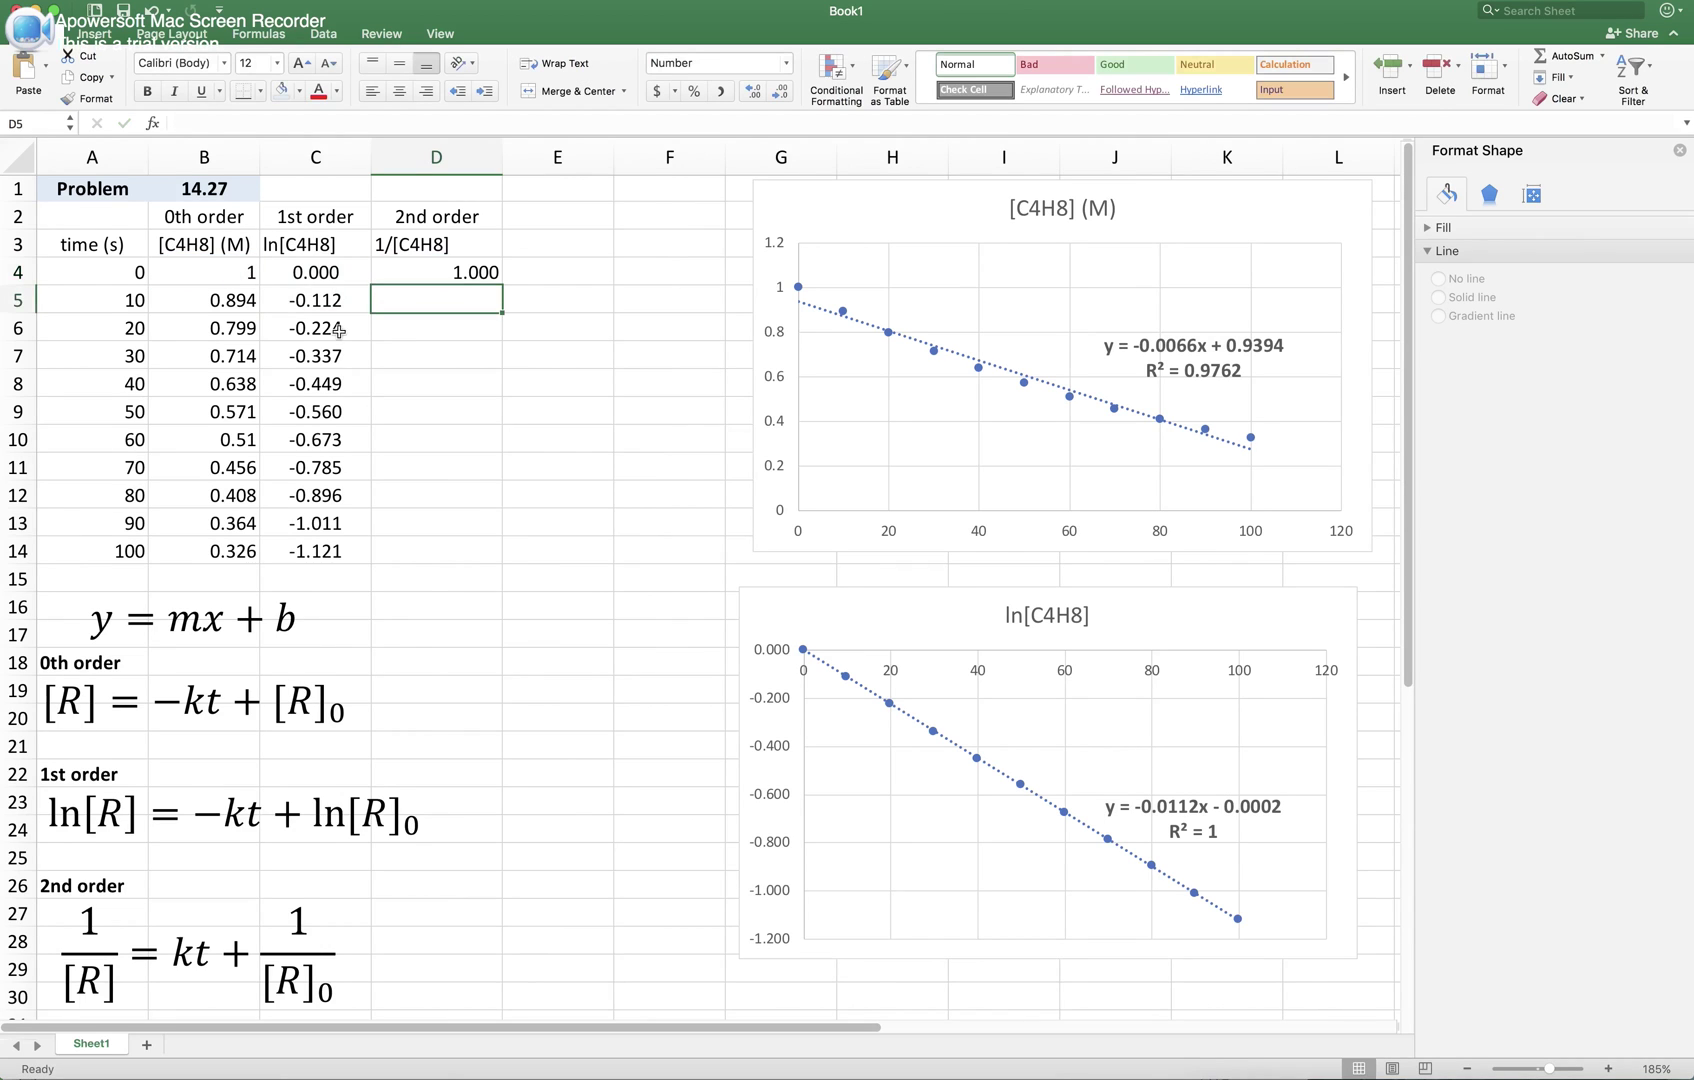
Step: Fill the reciprocal formula from D4 down to D14 and center the values
click(466, 272)
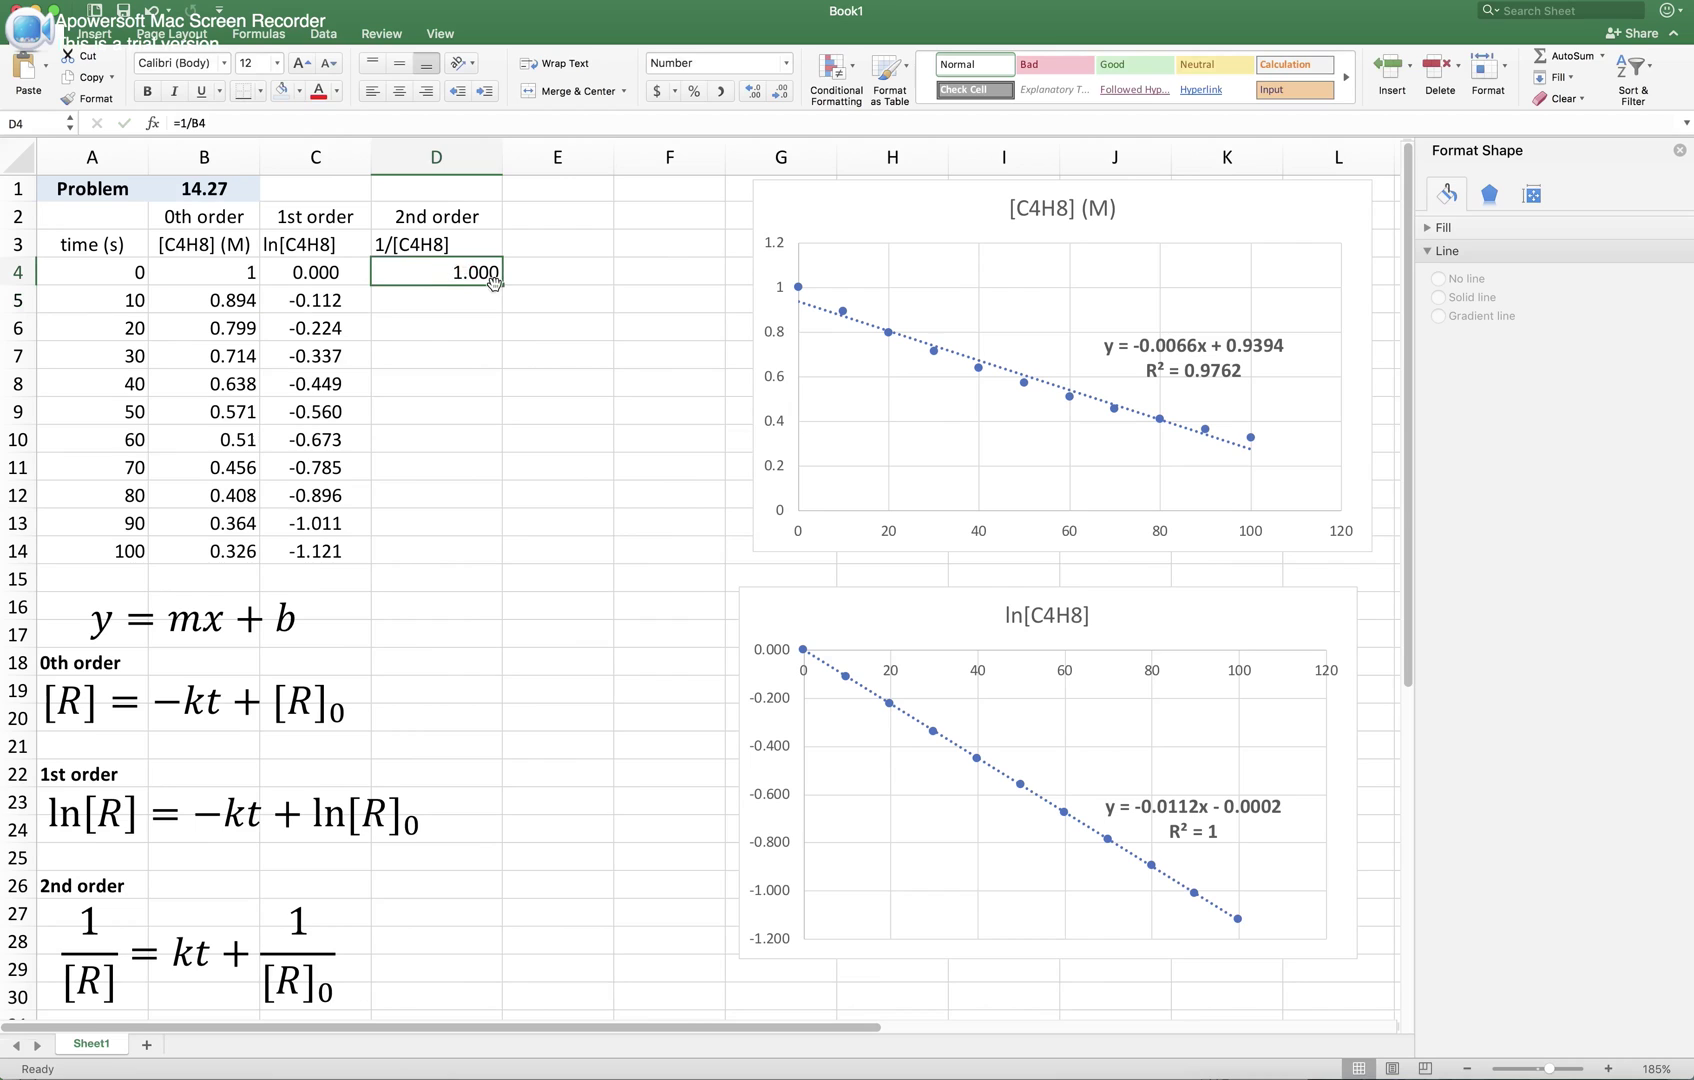
drag(501, 286, 503, 560)
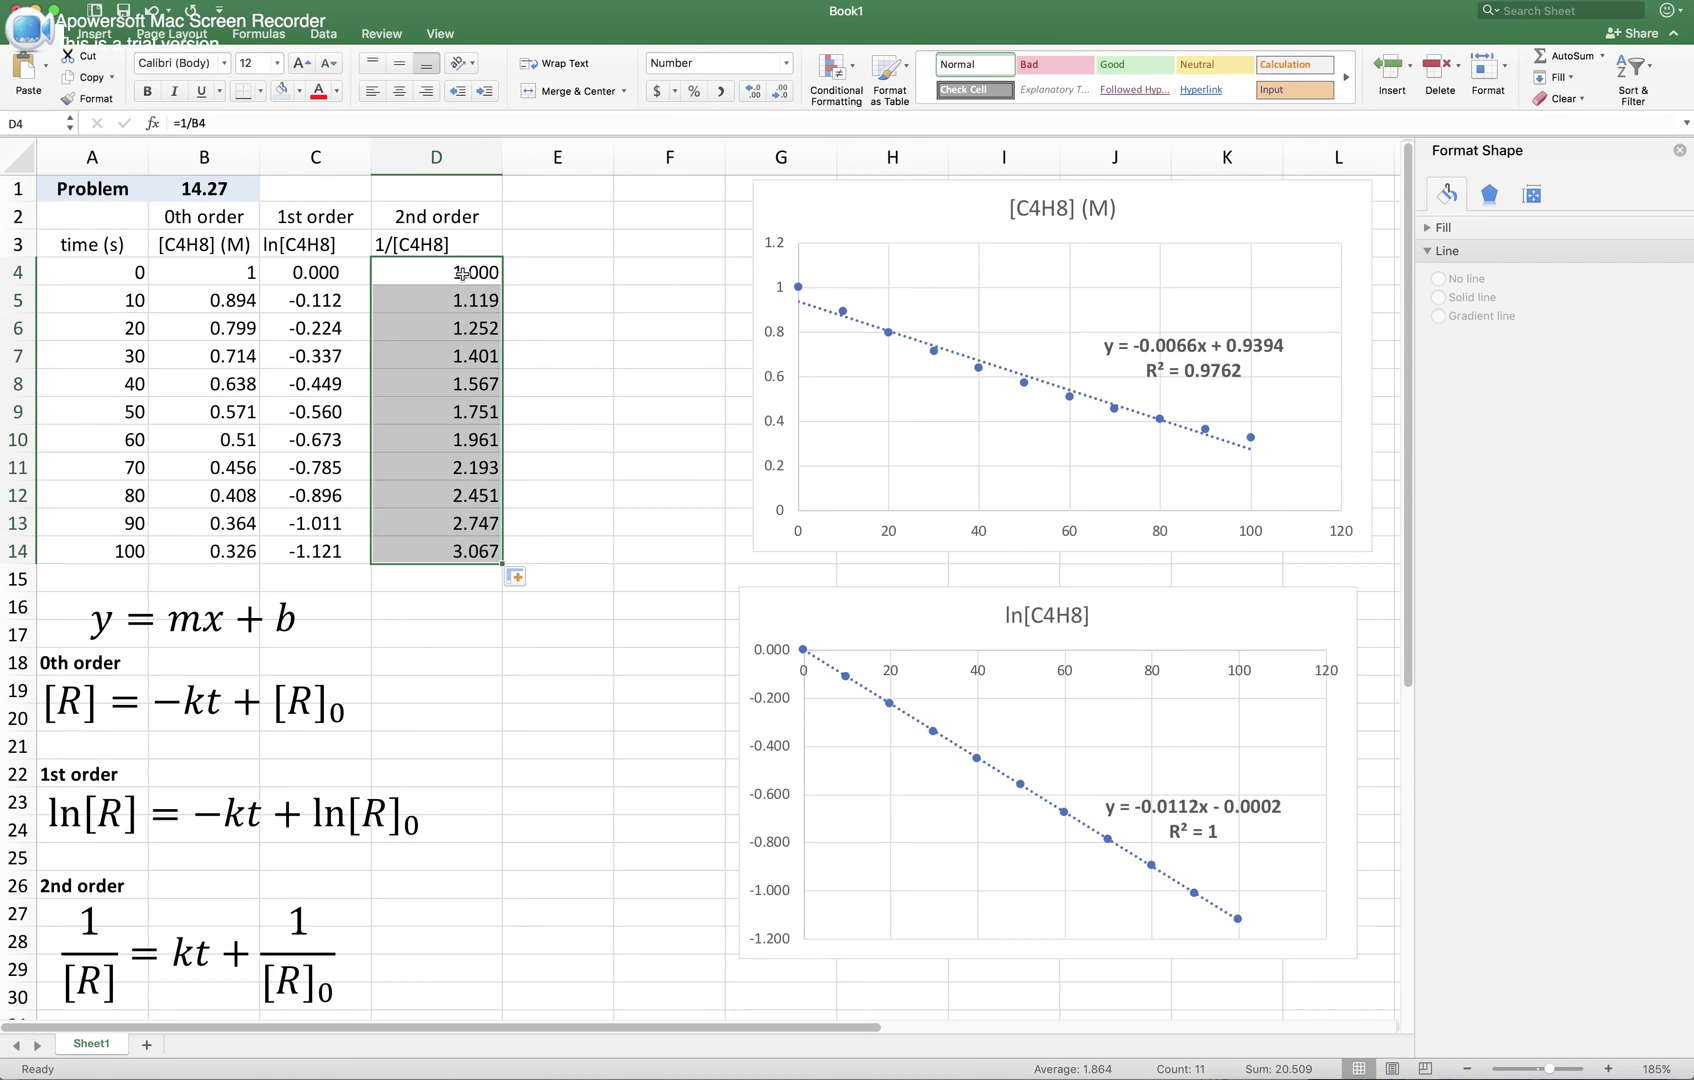
click(399, 91)
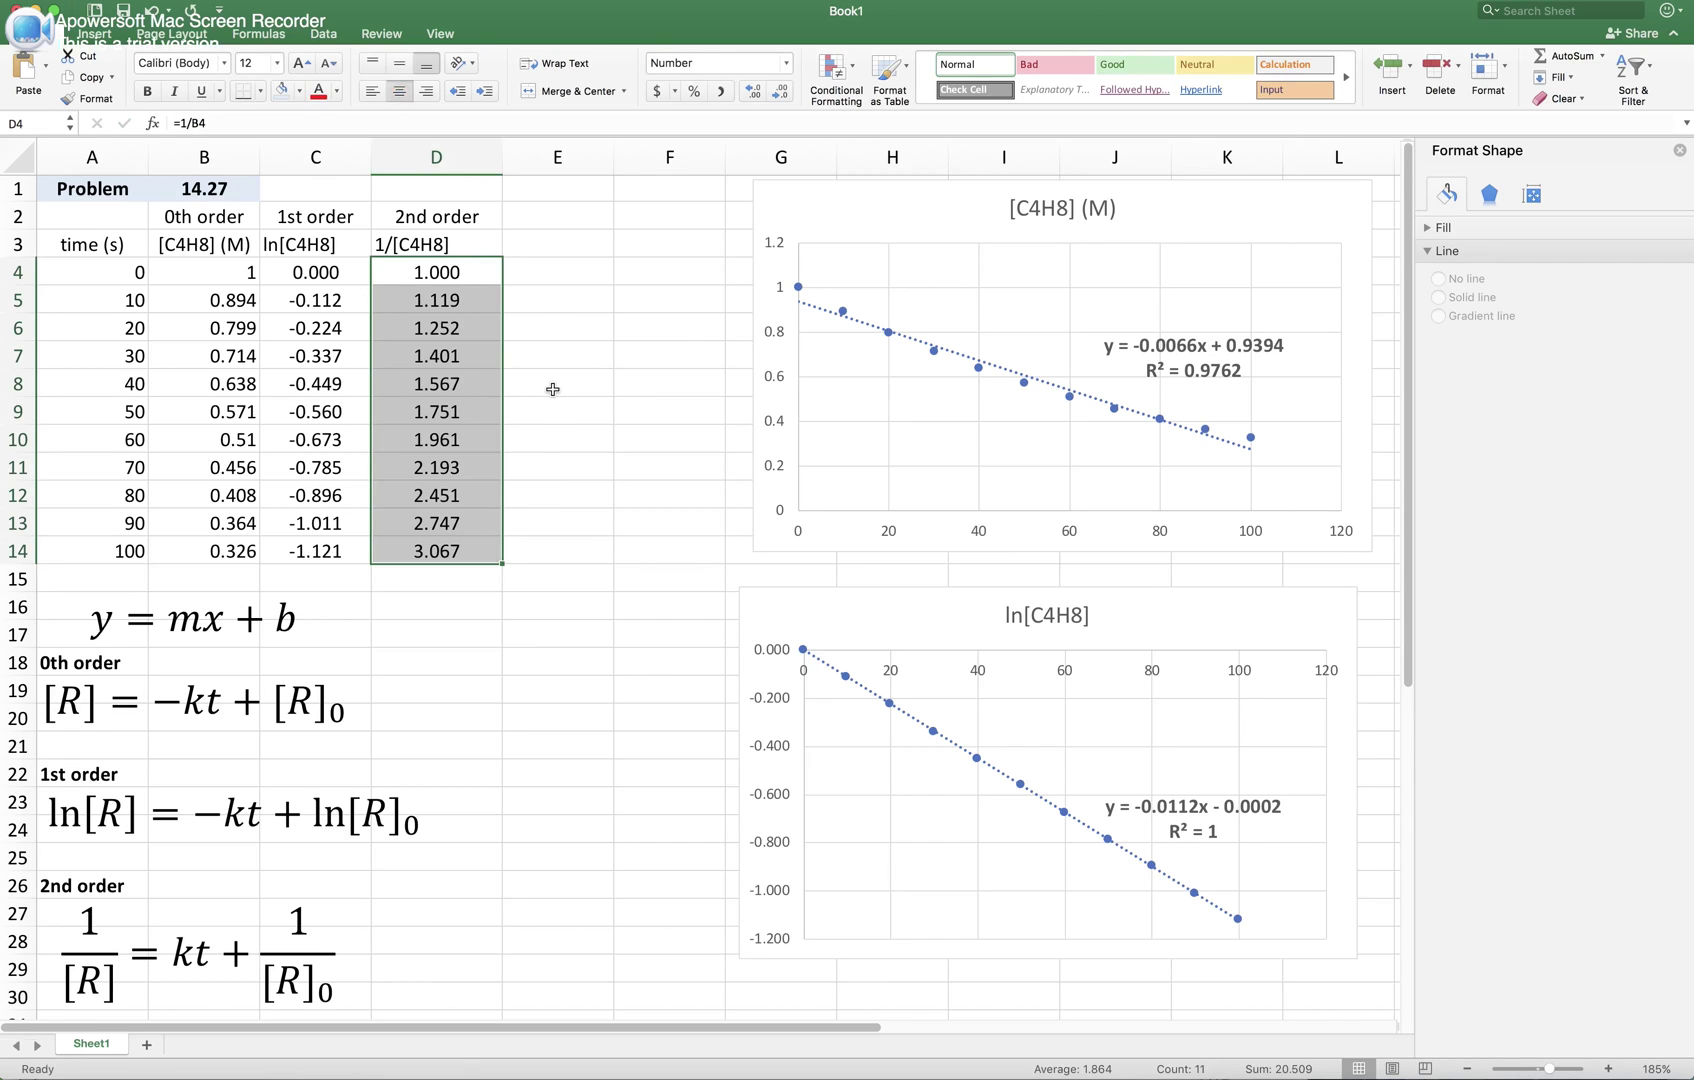
Step: Insert a marker-only scatter chart of 1/[C4H8] against time from A3:A14 and D3:D14, and move it beside the data table
drag(549, 382, 330, 349)
click(114, 245)
drag(114, 245, 130, 552)
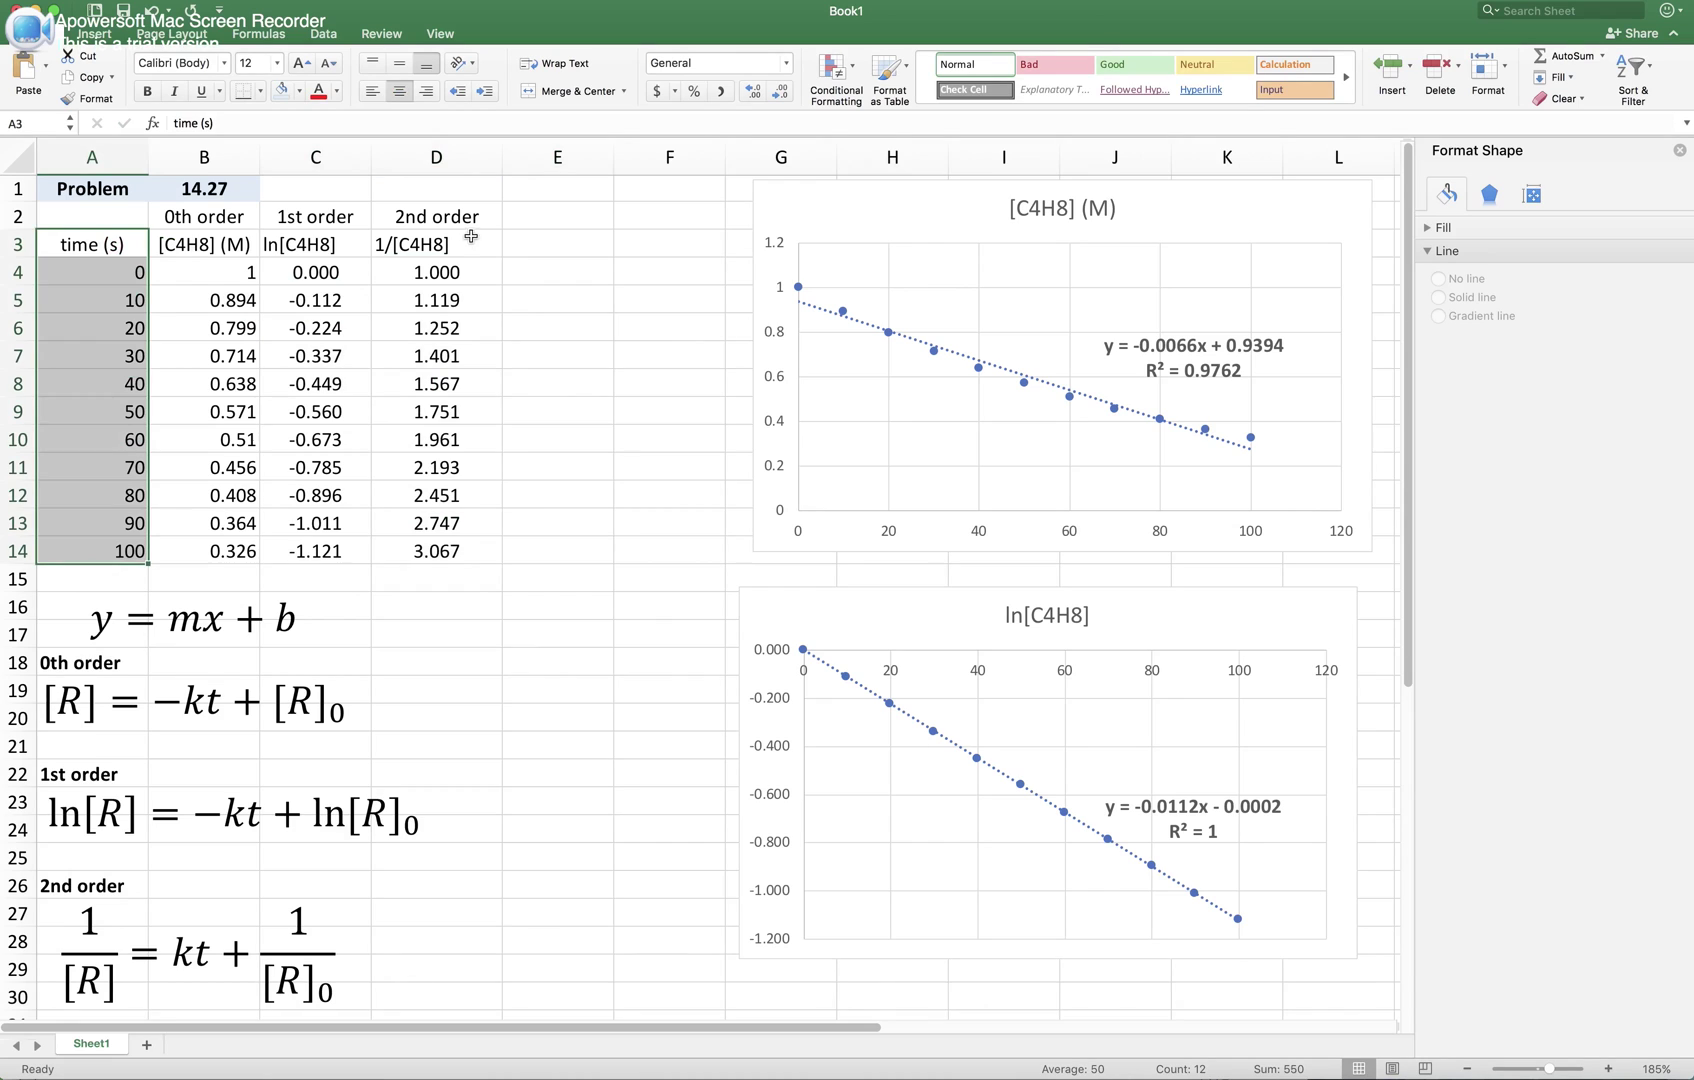
drag(472, 242, 477, 551)
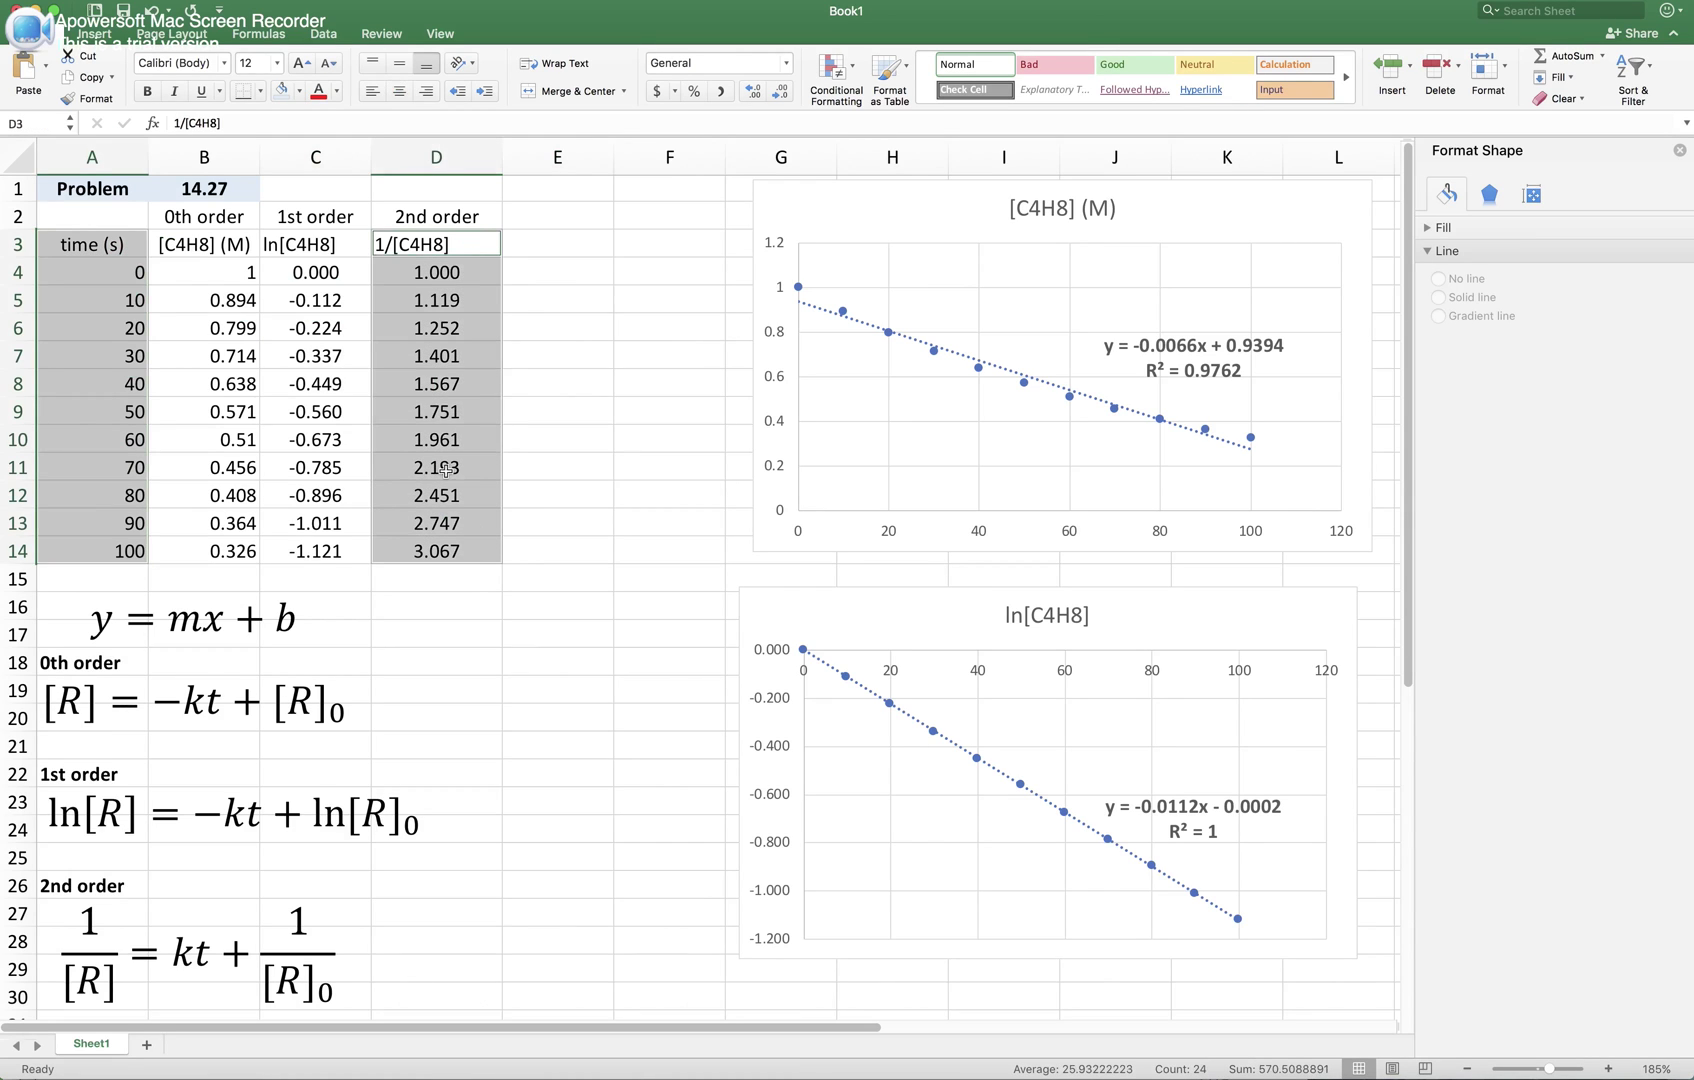
click(95, 36)
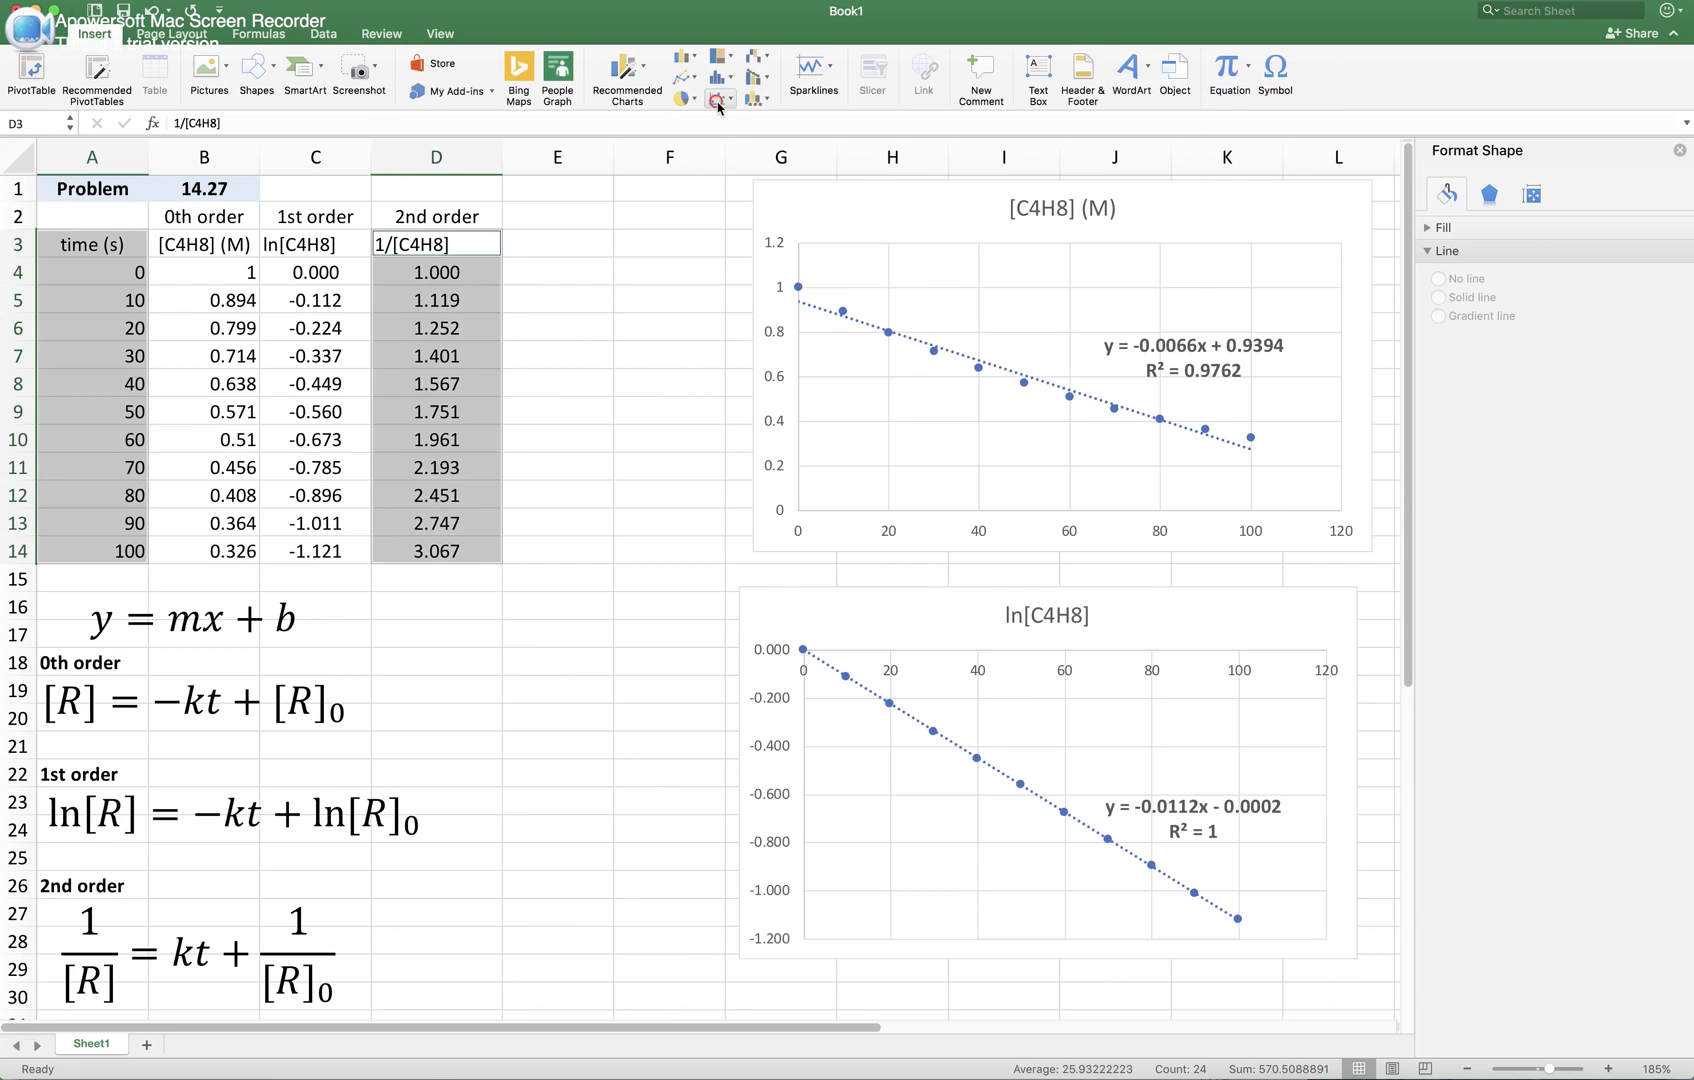
click(718, 100)
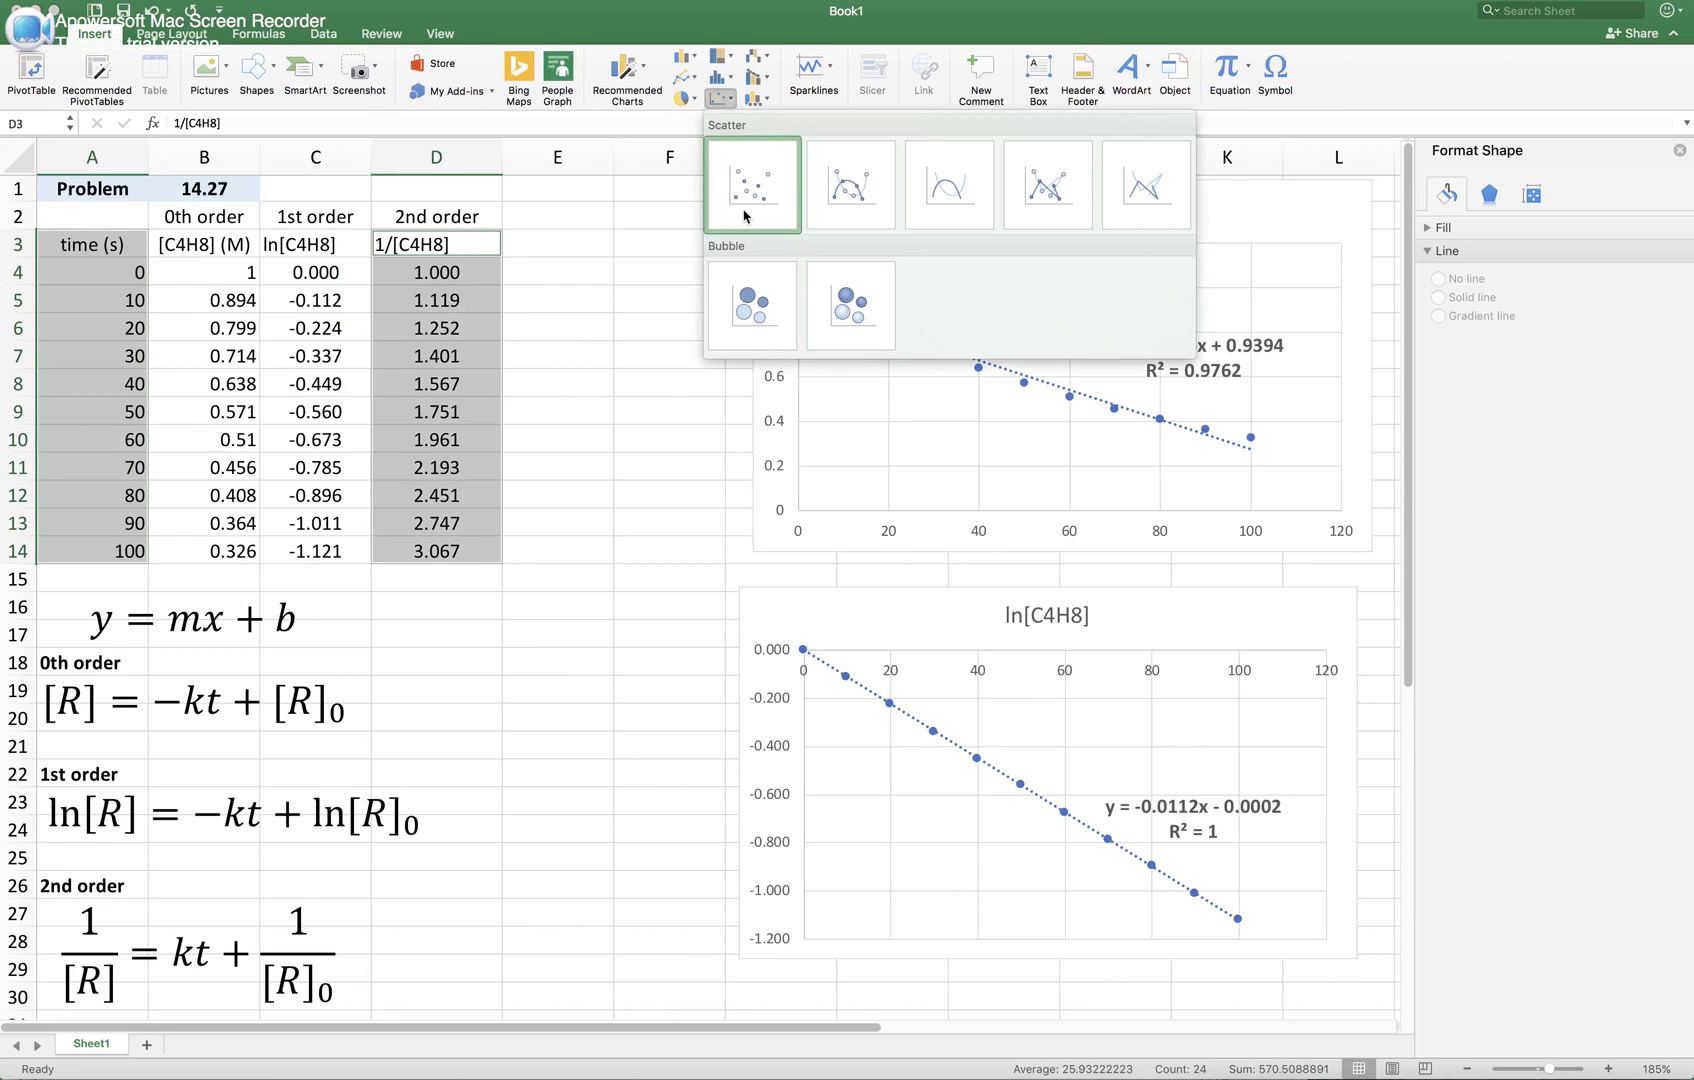
click(747, 214)
drag(557, 418, 658, 381)
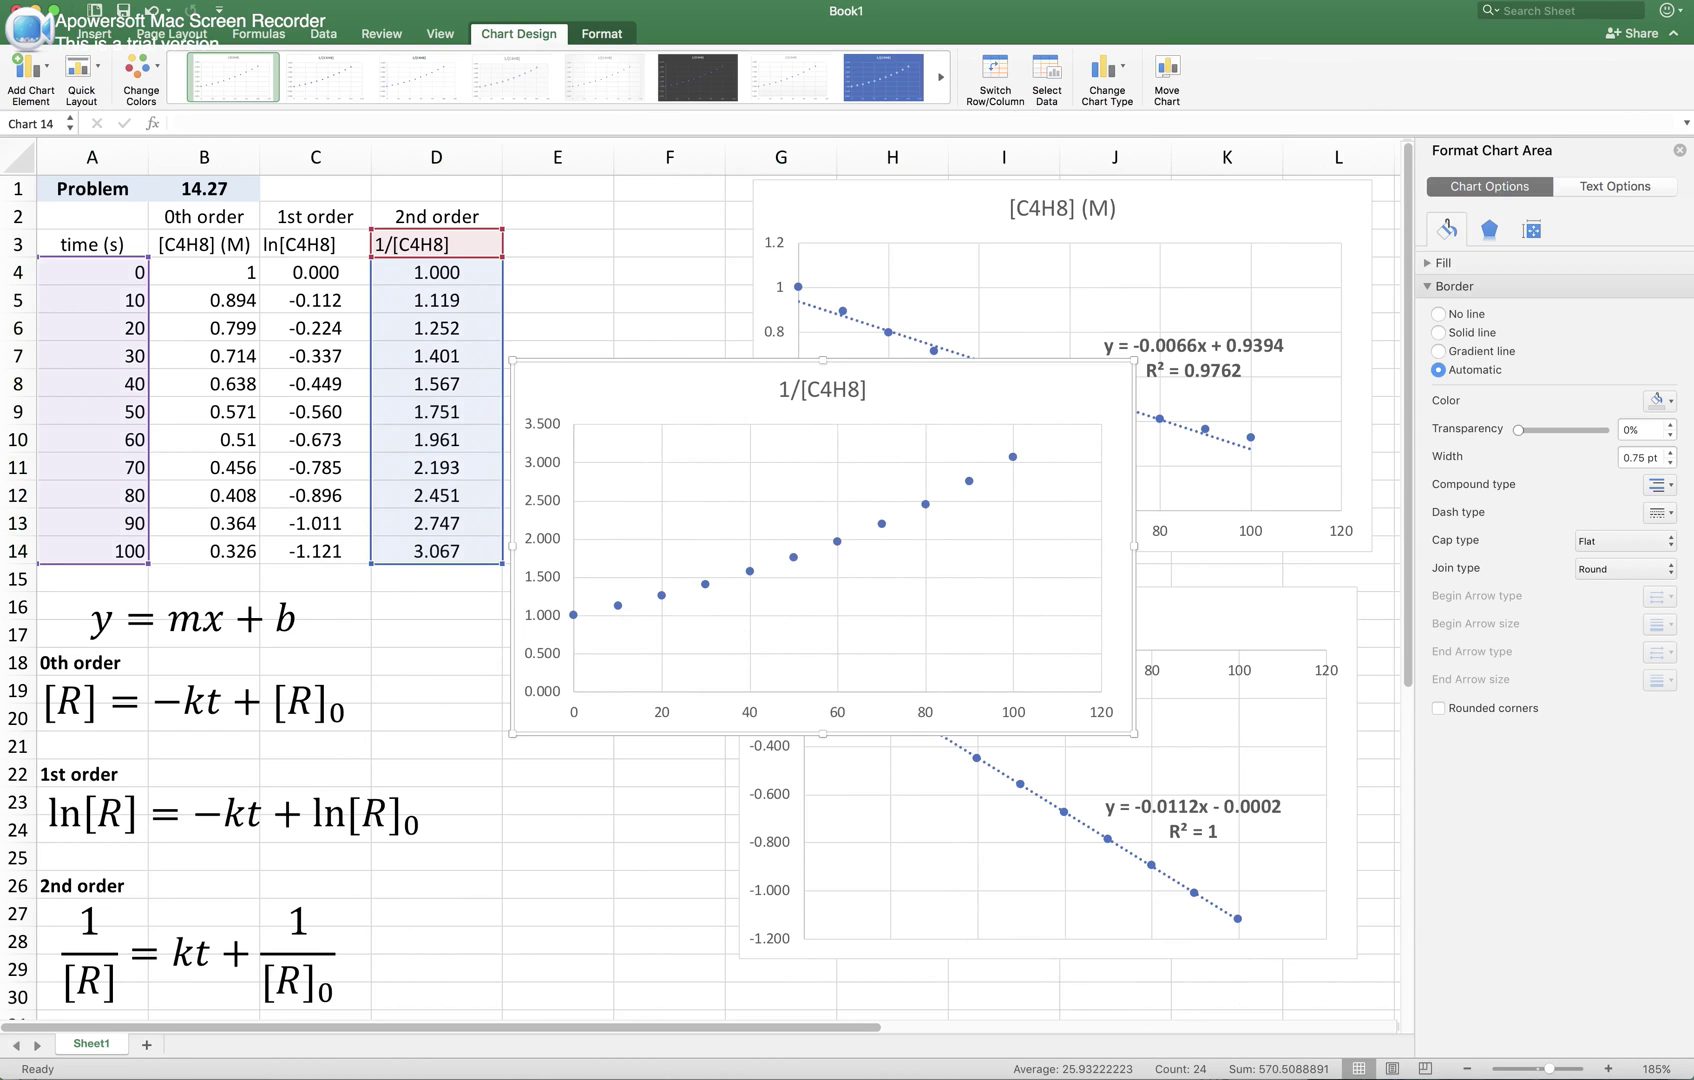
click(1156, 30)
Step: Add a Linear trendline to the 1/[C4H8] data series
click(618, 610)
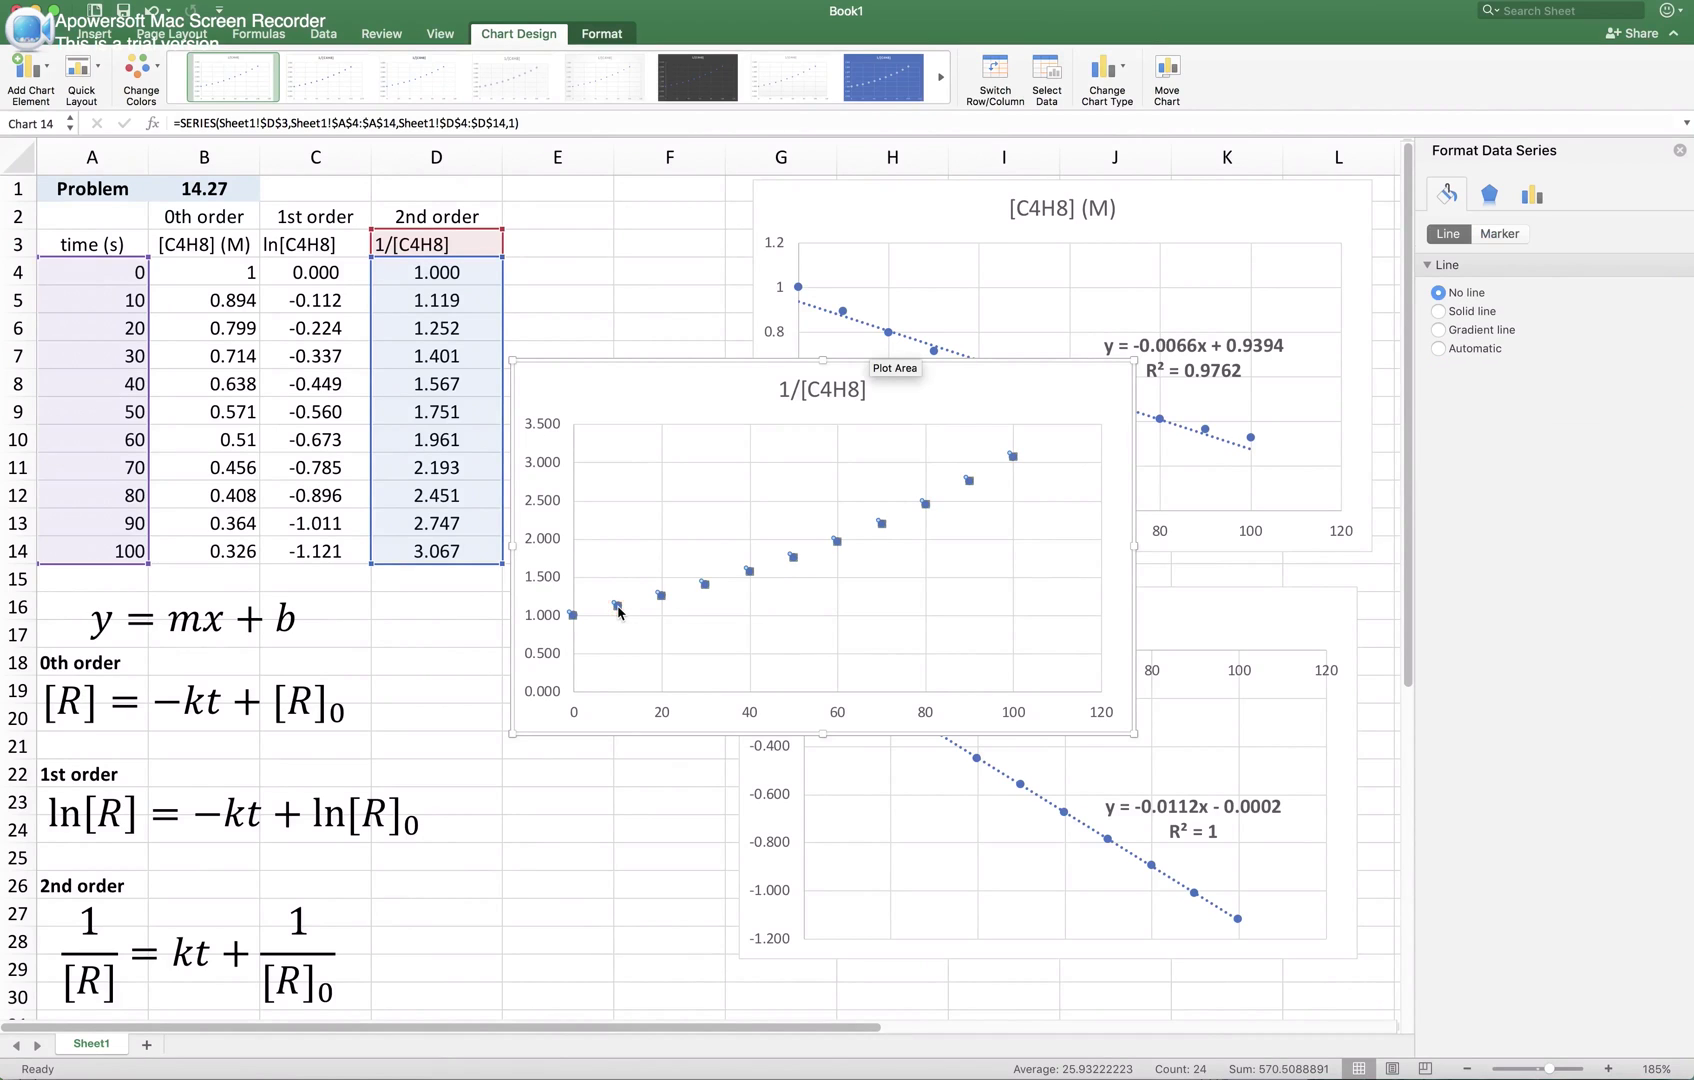
right_click(618, 612)
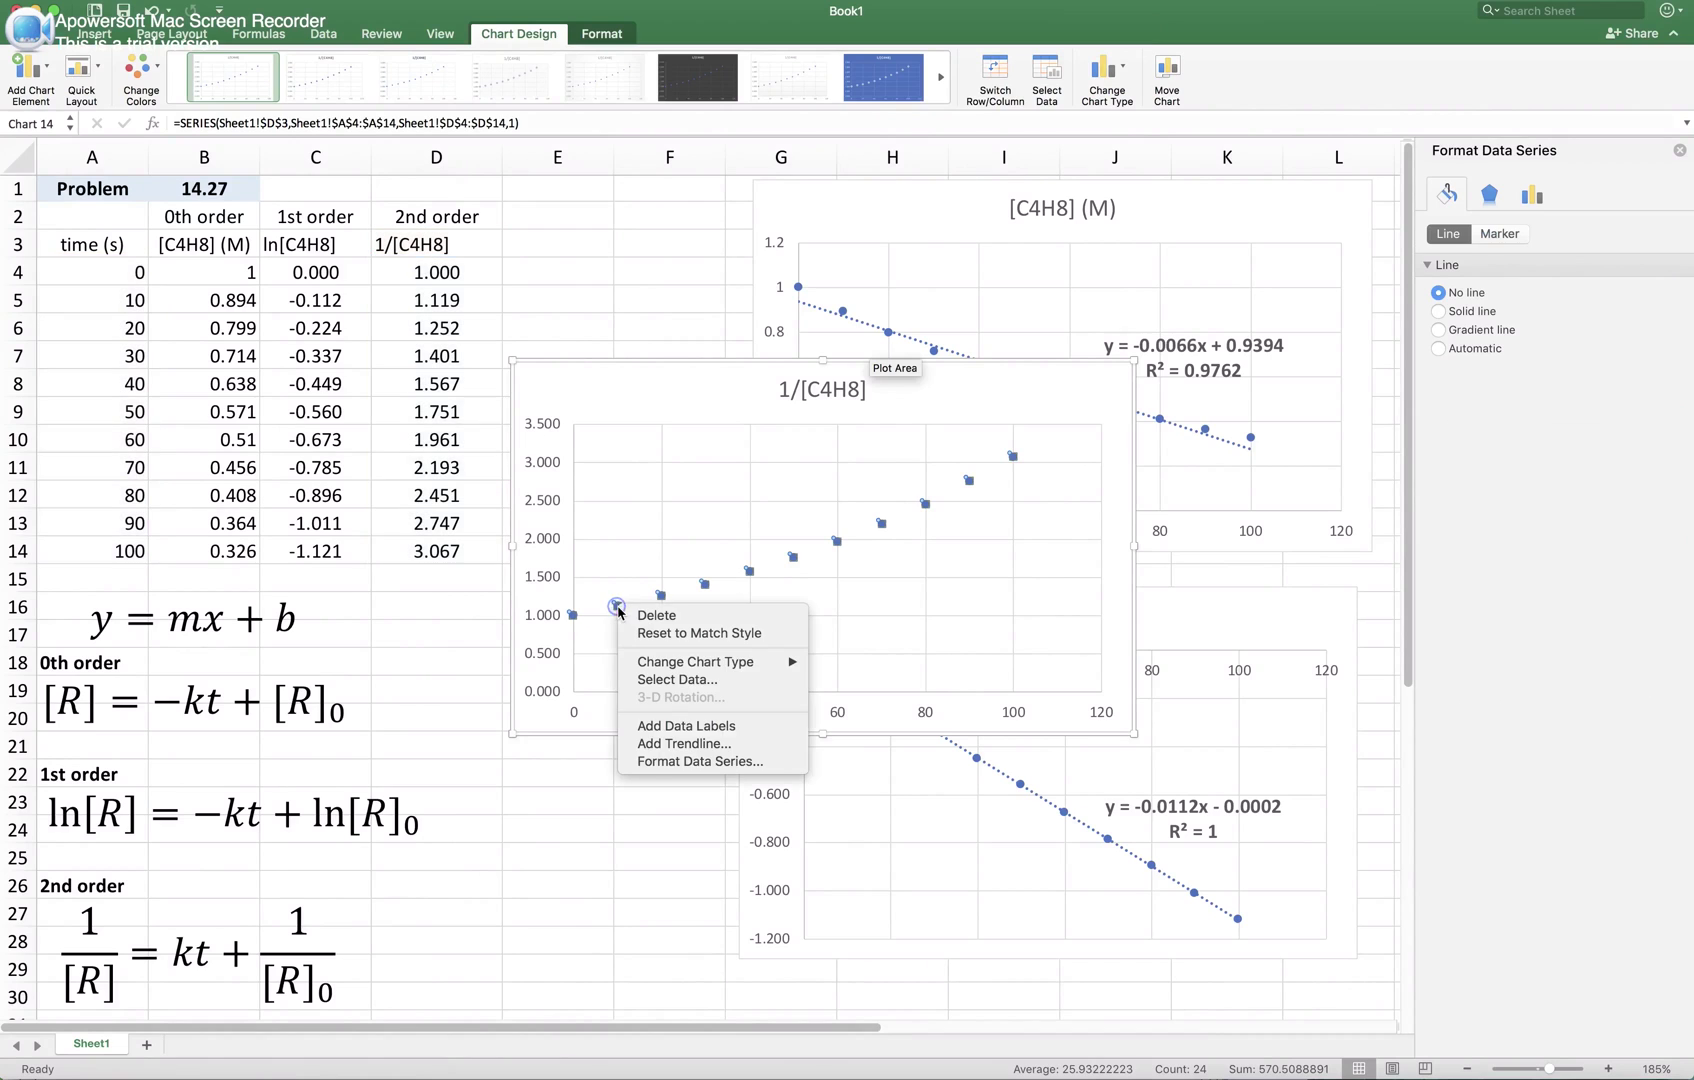
click(705, 752)
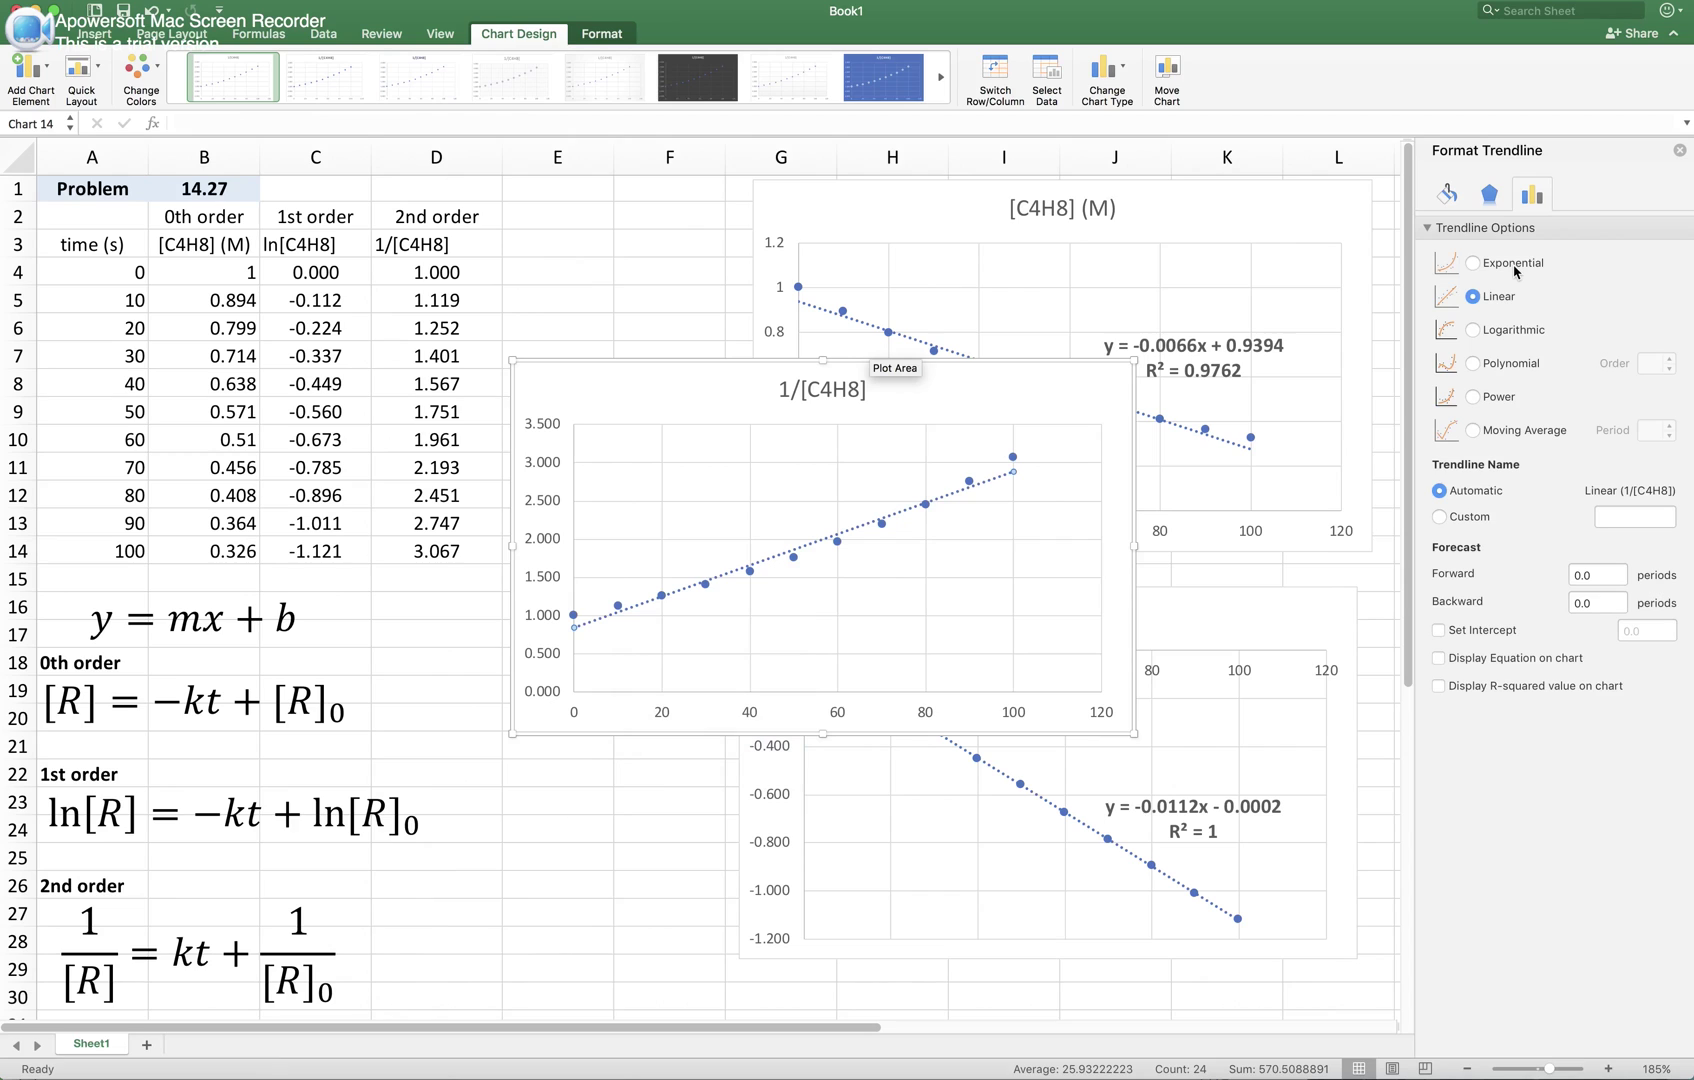
Step: Compare the Exponential trendline fit with the Linear one on the 1/[C4H8] chart, restoring Linear
click(1514, 265)
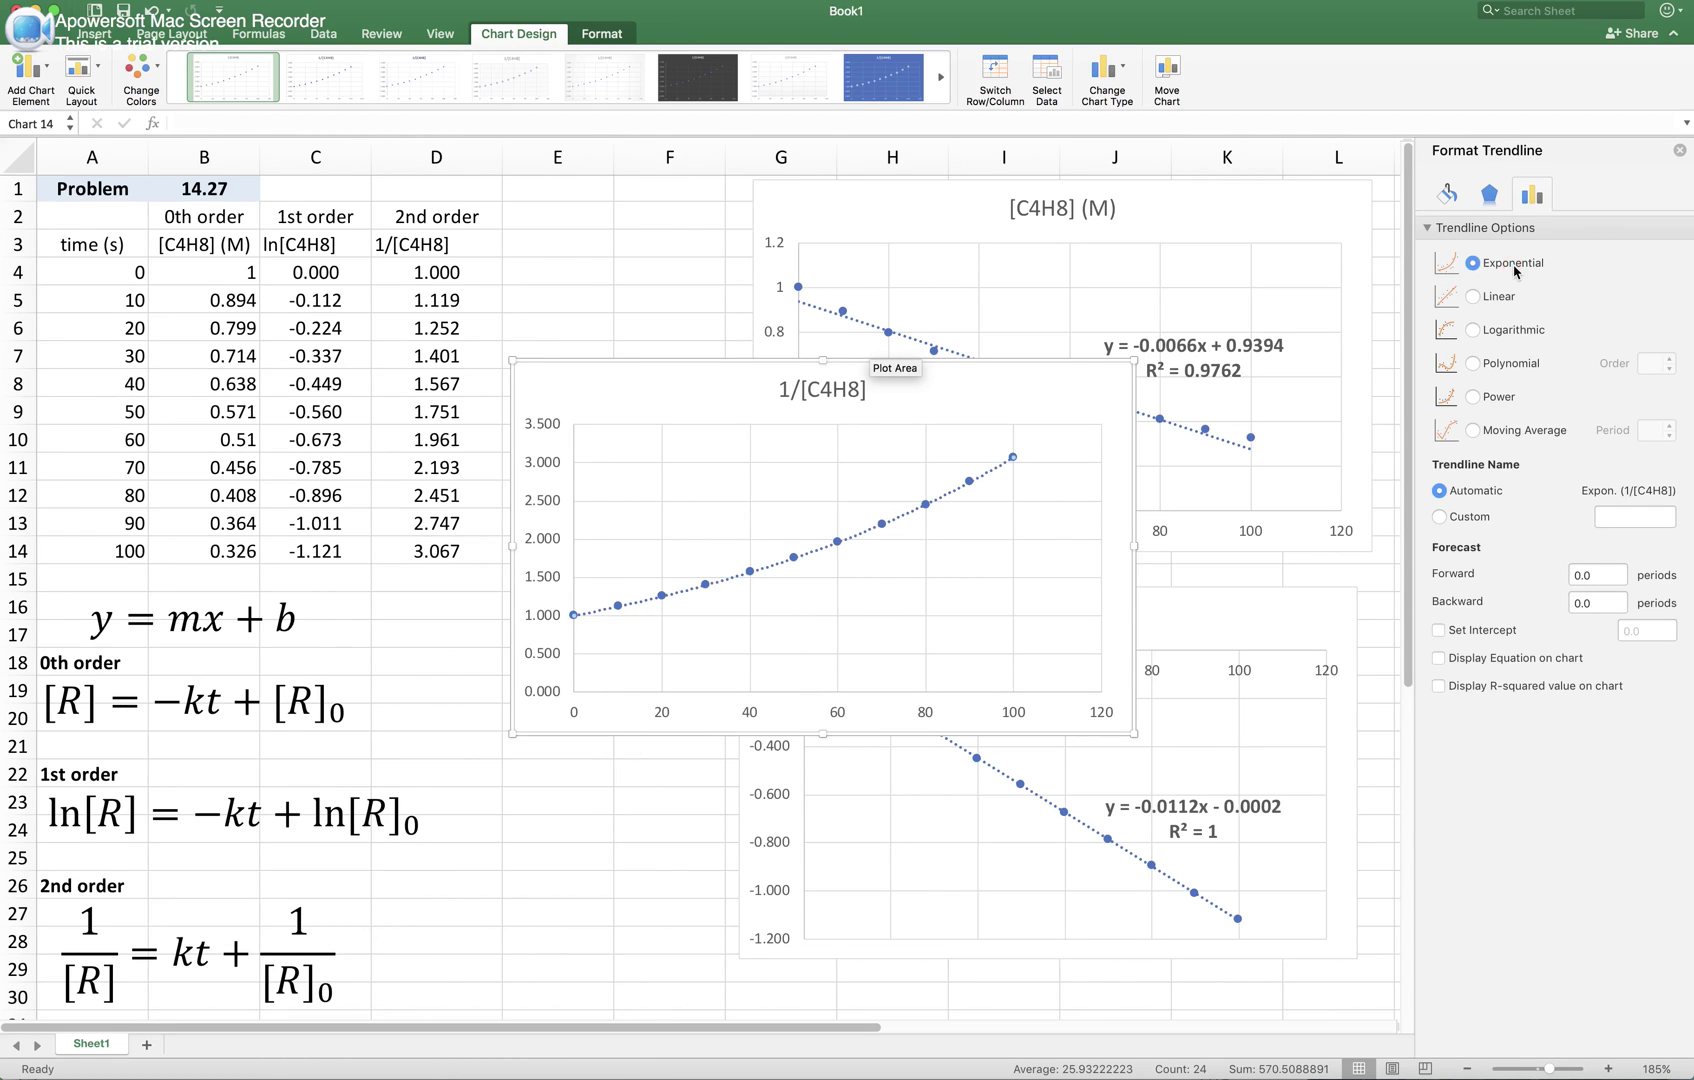
click(1499, 297)
click(1499, 264)
click(1491, 297)
Step: Display the equation and R-squared value of the Linear trendline on the 1/[C4H8] chart
click(1483, 659)
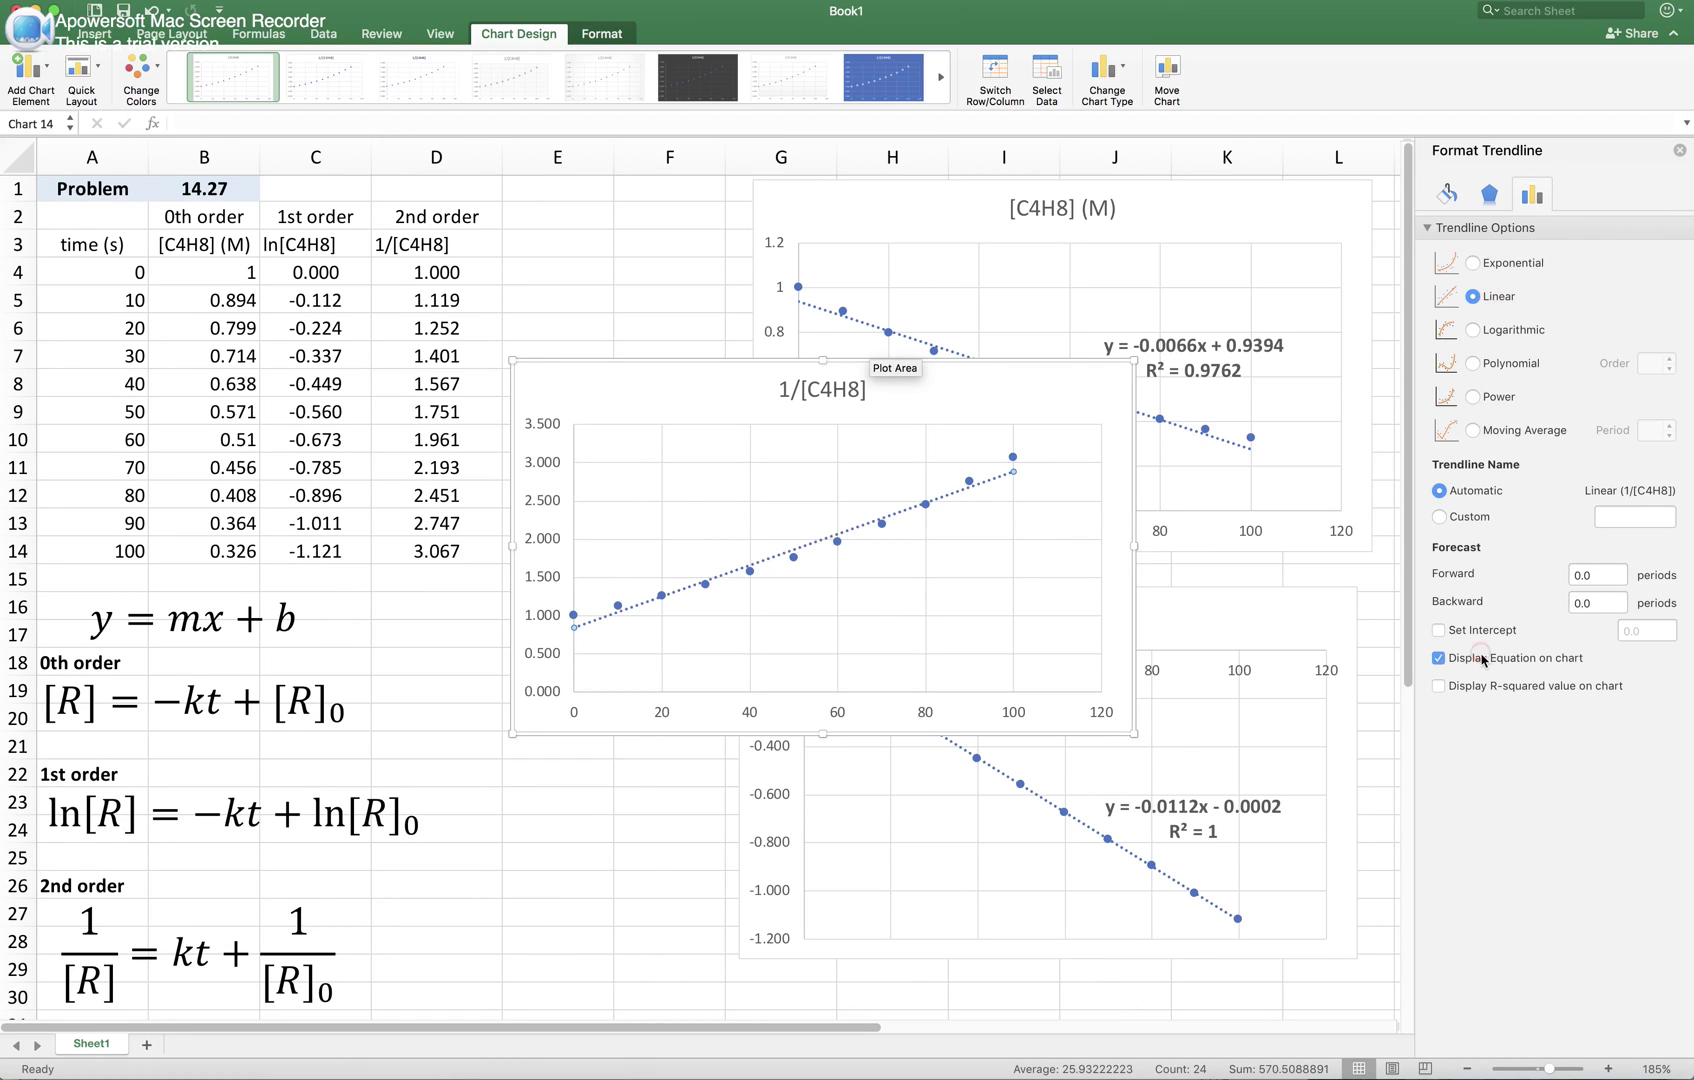
click(1476, 690)
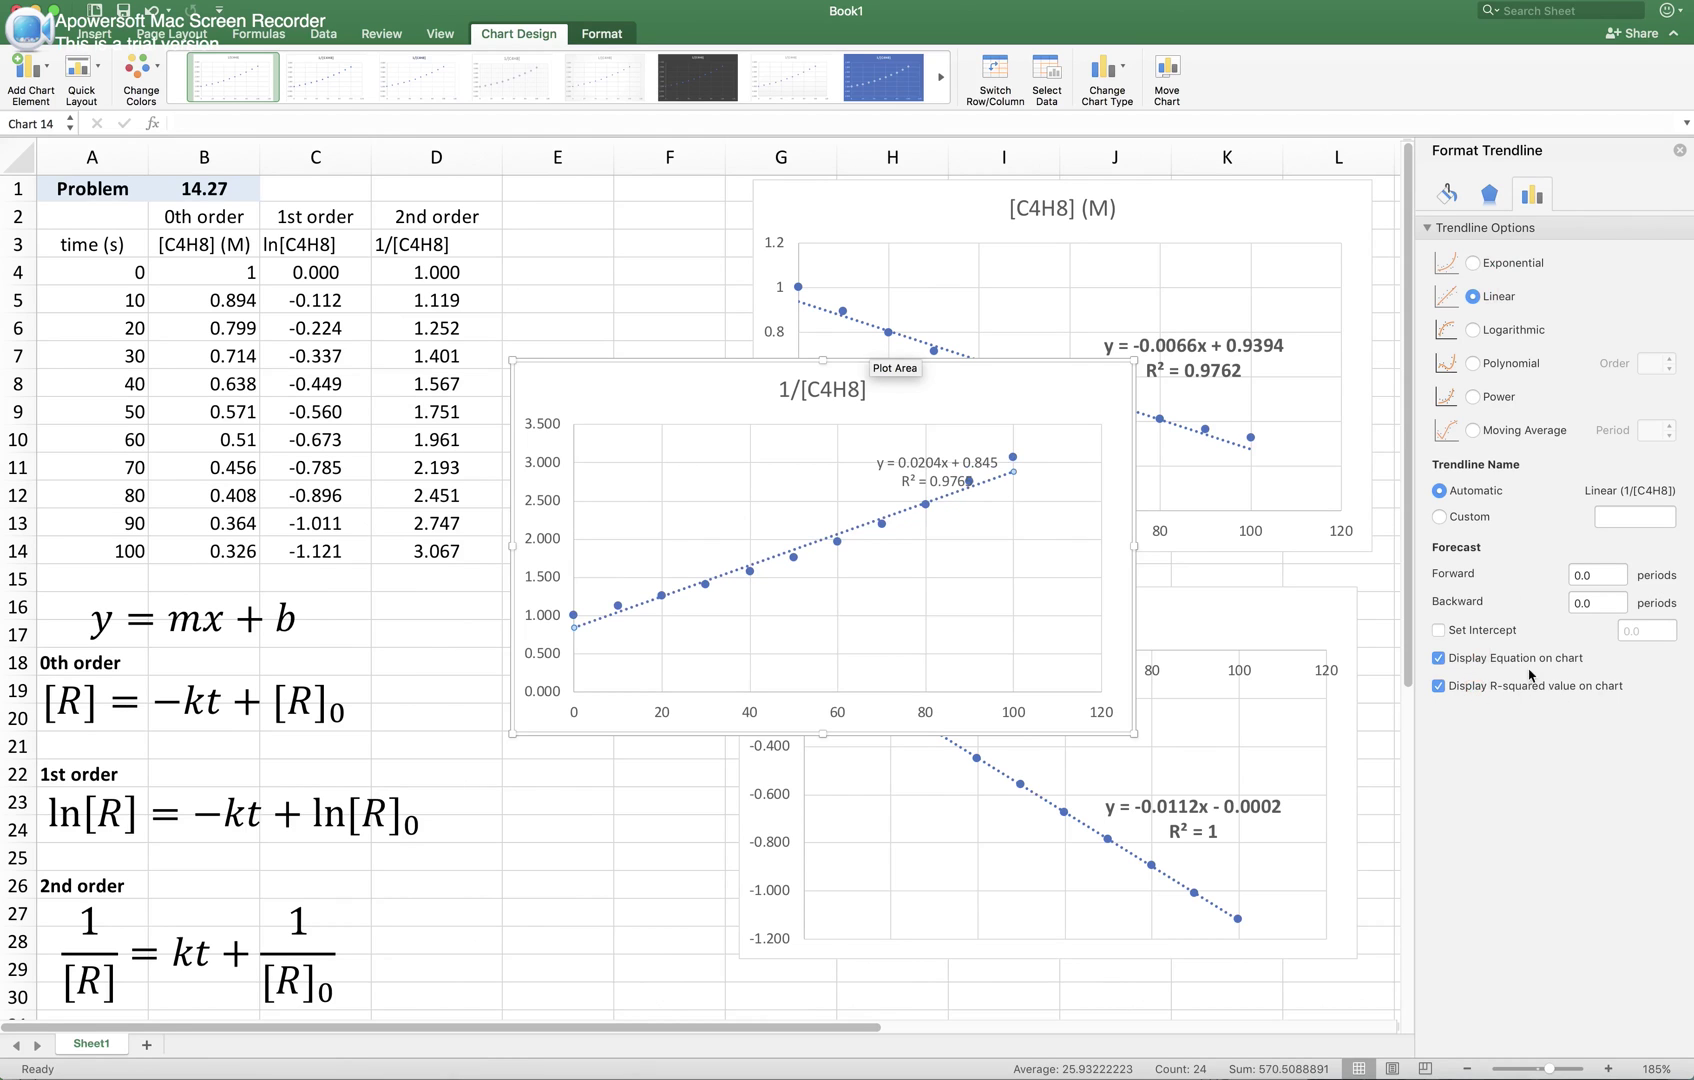
Step: Move the 1/[C4H8] chart's trendline equation label clear of the data points and format it as 12 pt bold
click(925, 452)
drag(925, 452, 797, 467)
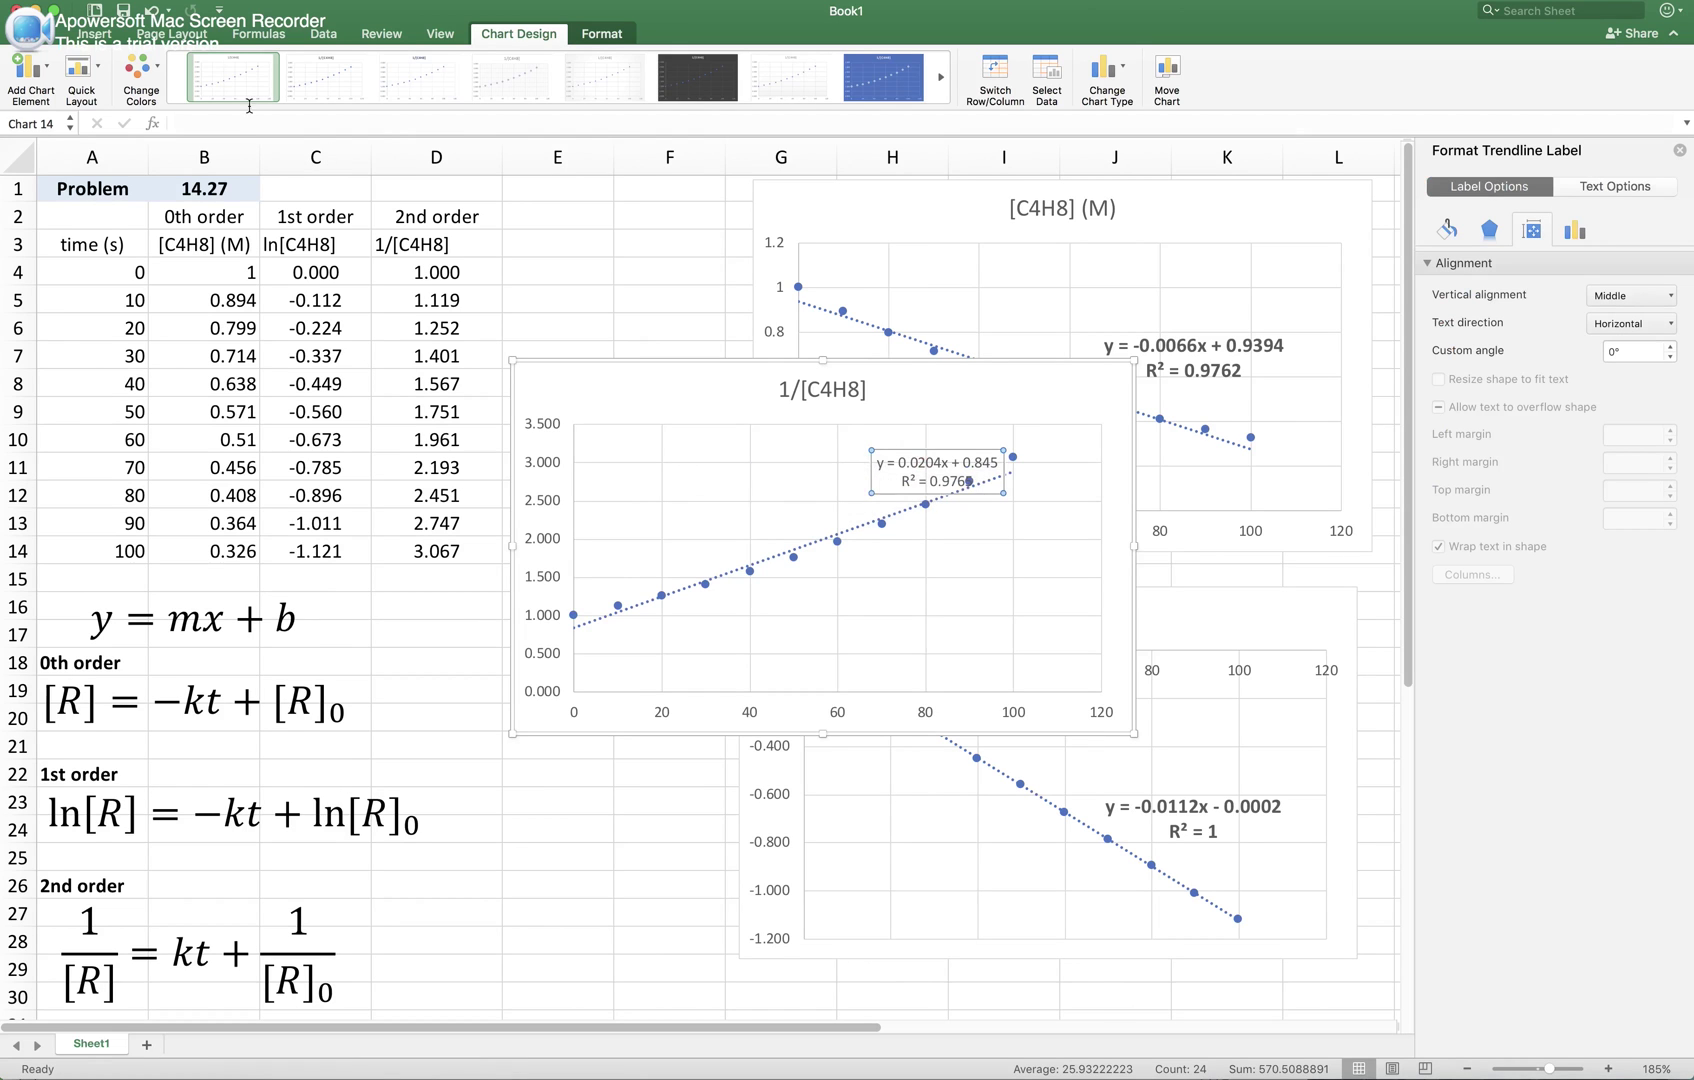
click(44, 36)
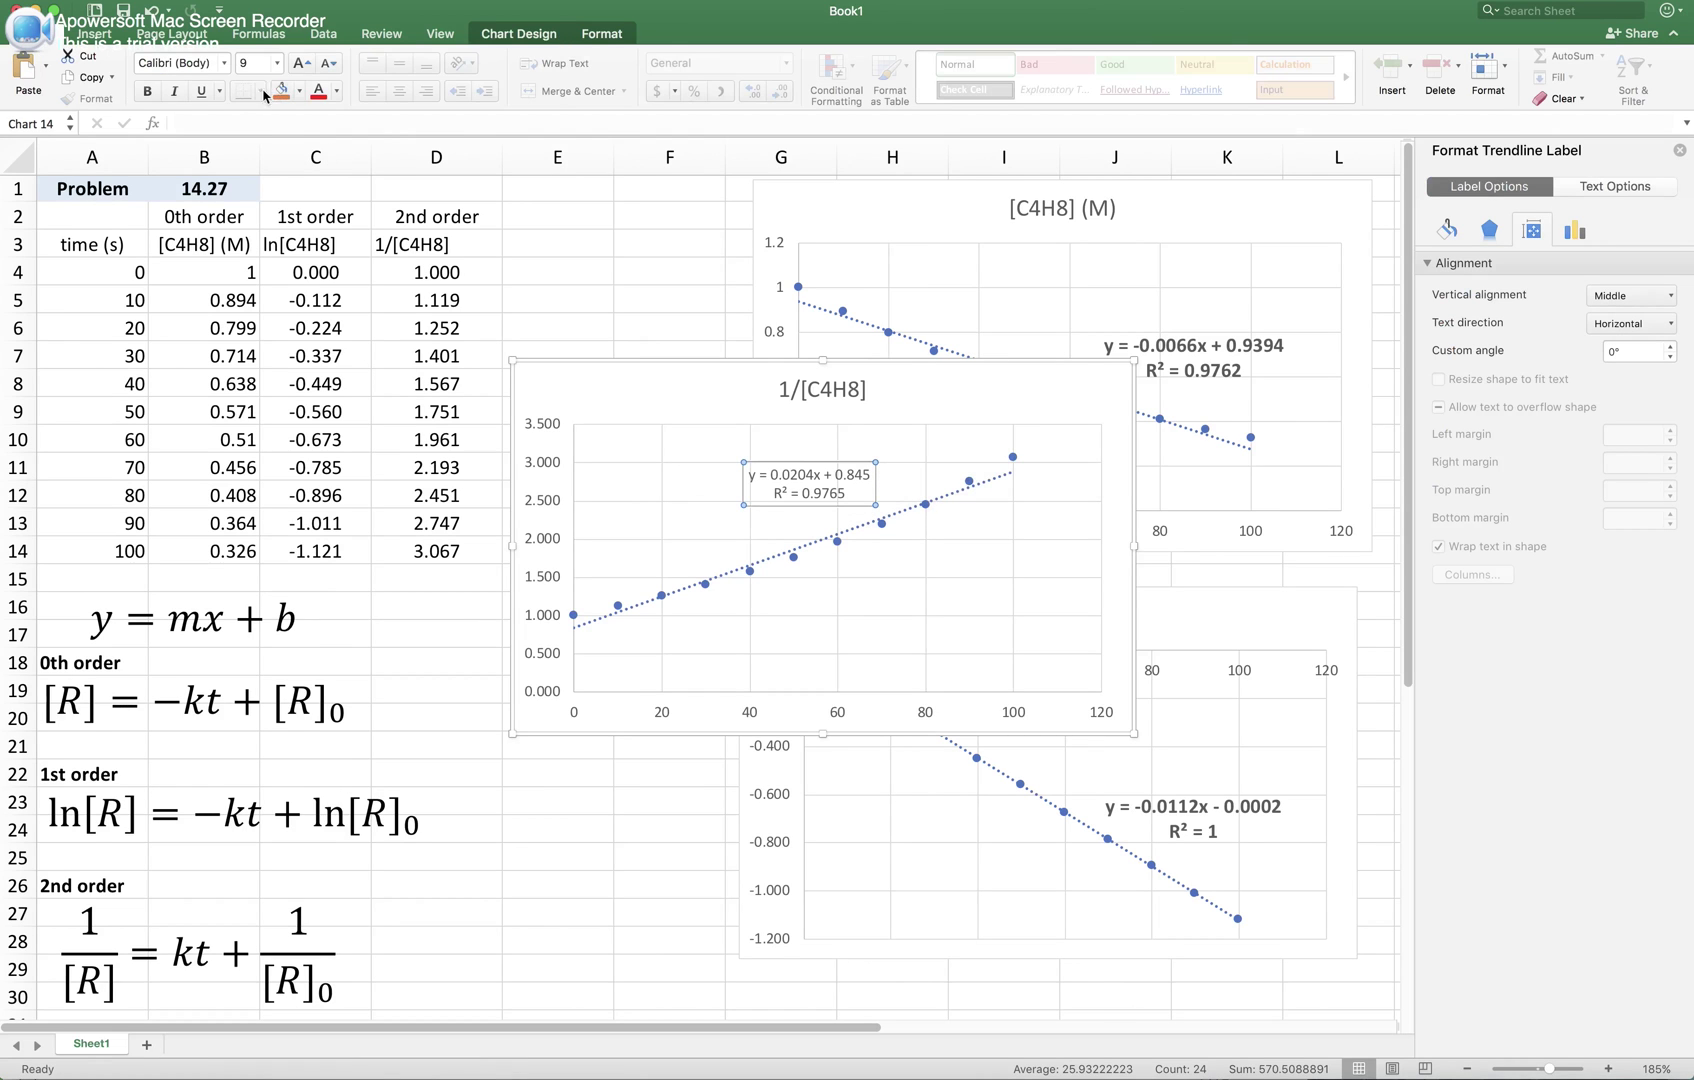
click(273, 63)
click(262, 174)
click(145, 91)
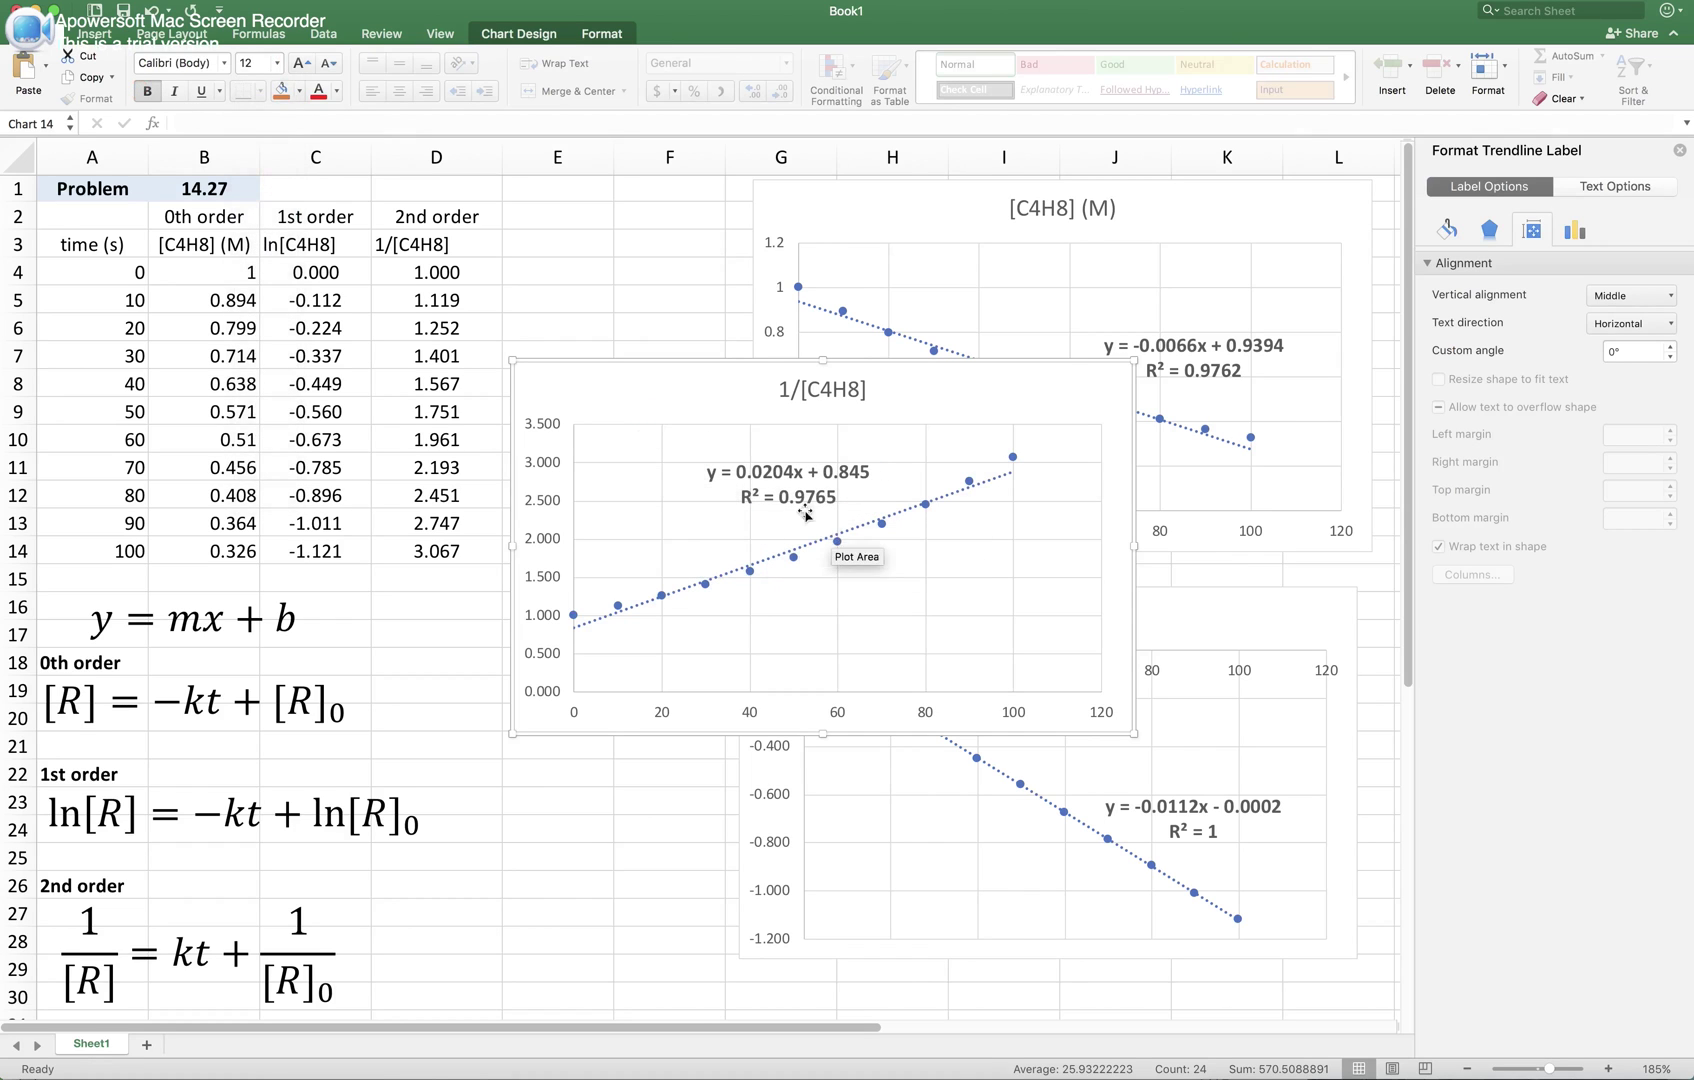
click(755, 518)
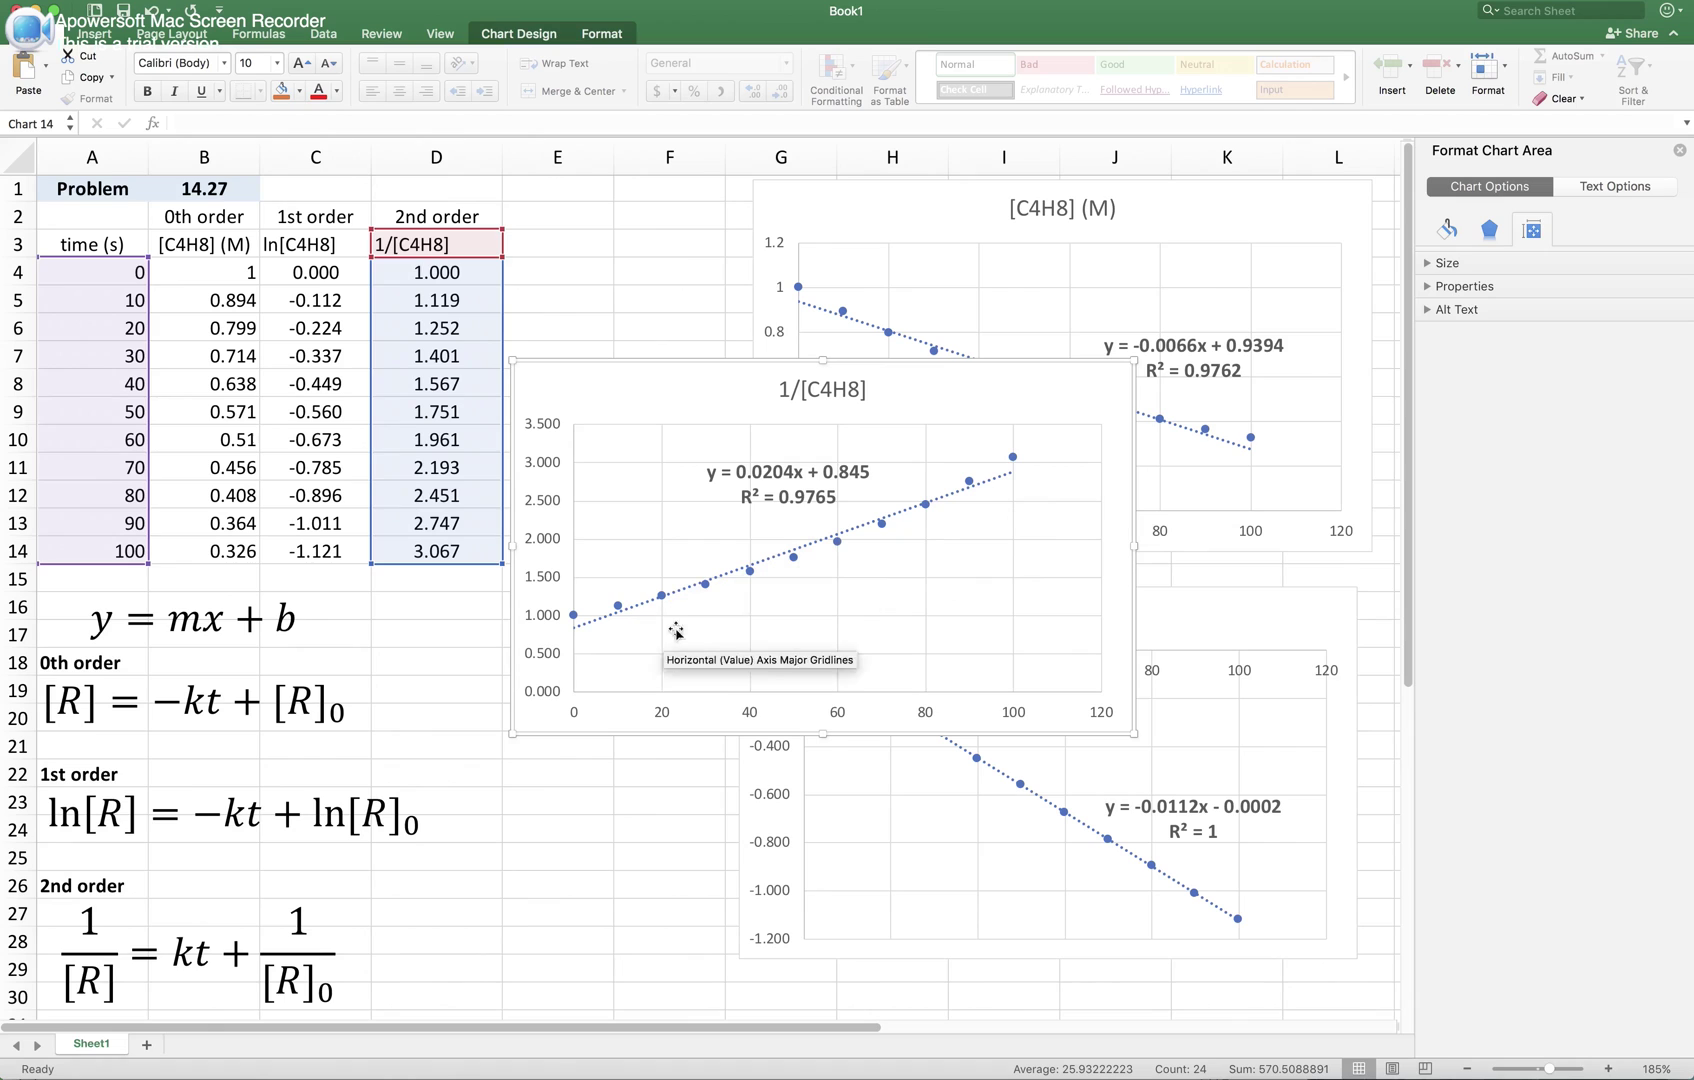
Step: Try the Exponential trendline on the 1/[C4H8] chart again and return it to Linear
click(645, 603)
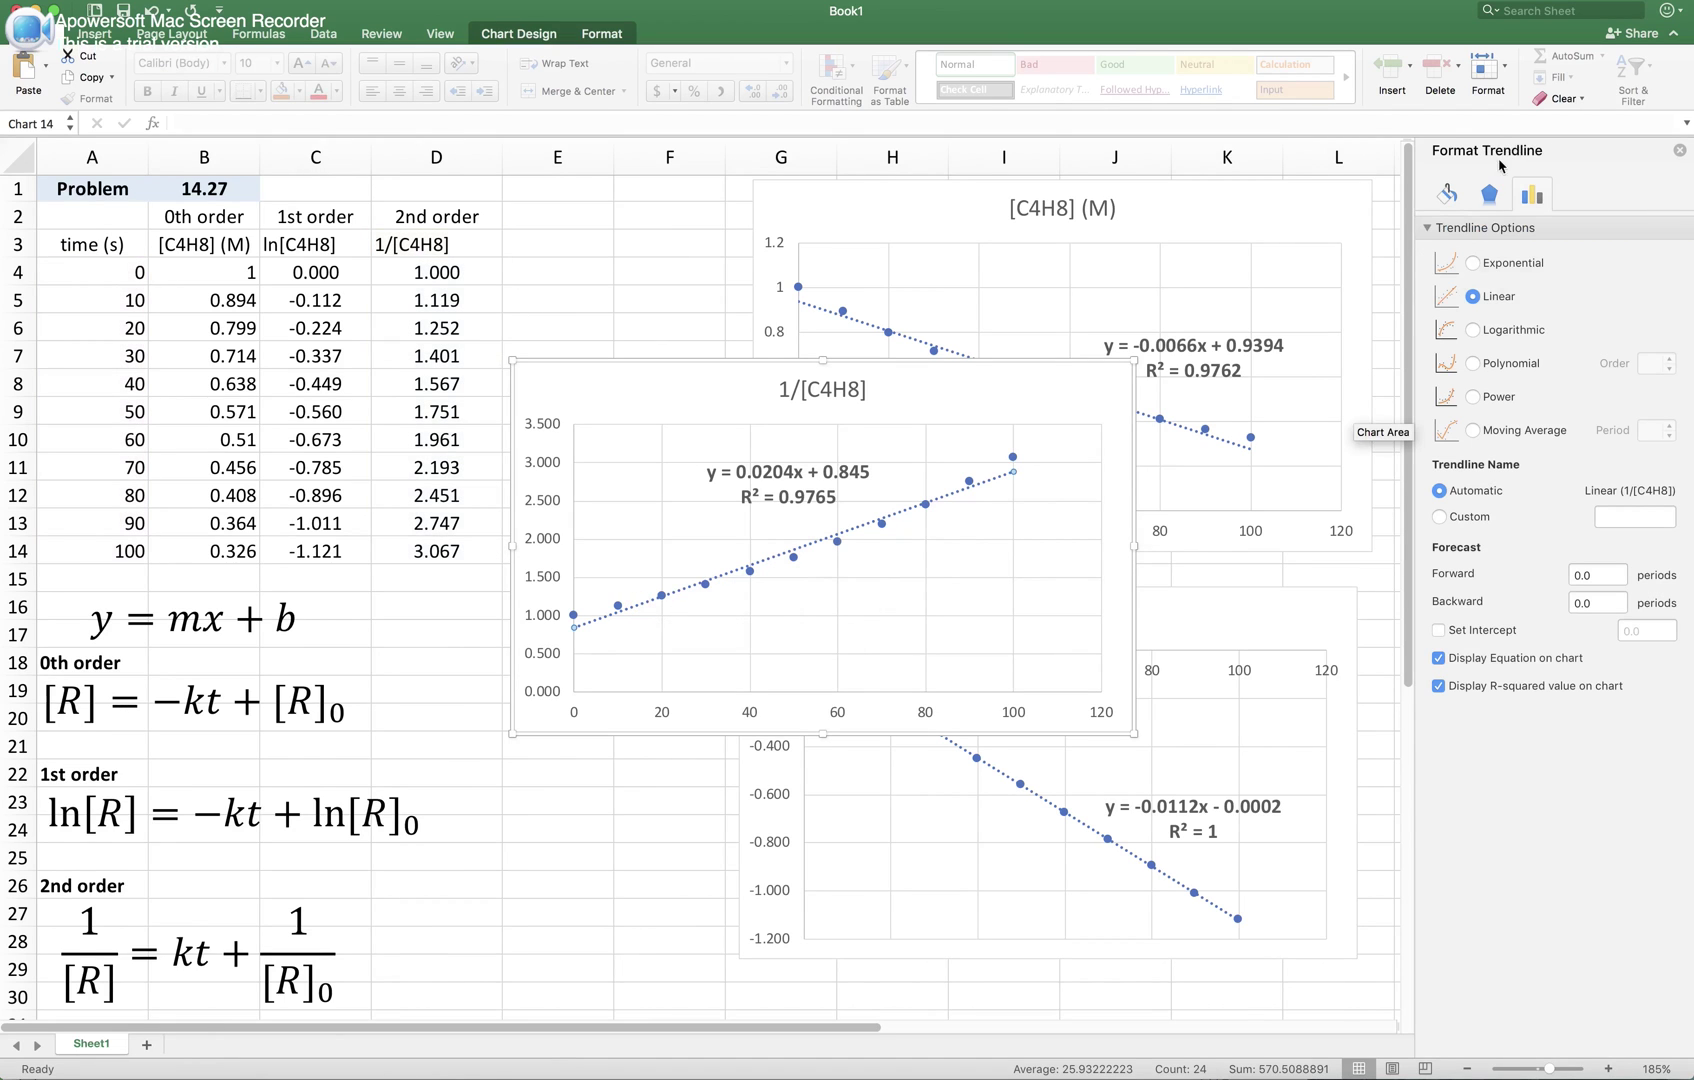
click(1513, 265)
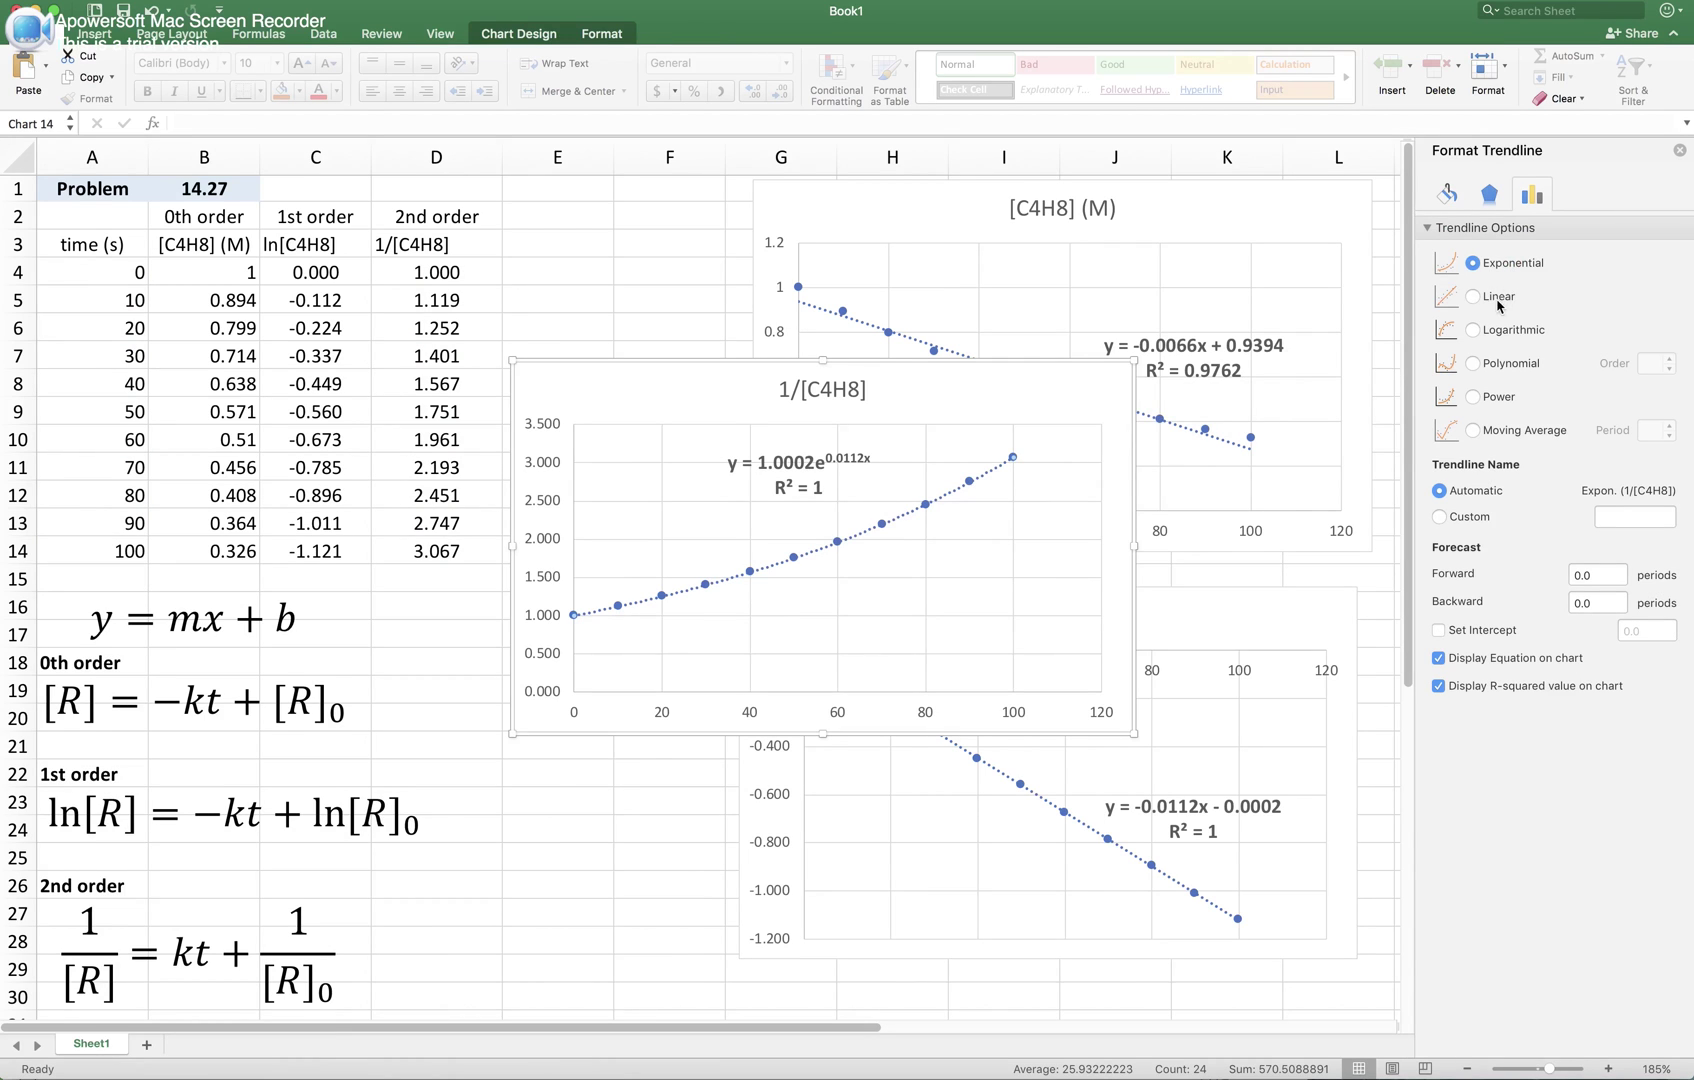
click(1498, 302)
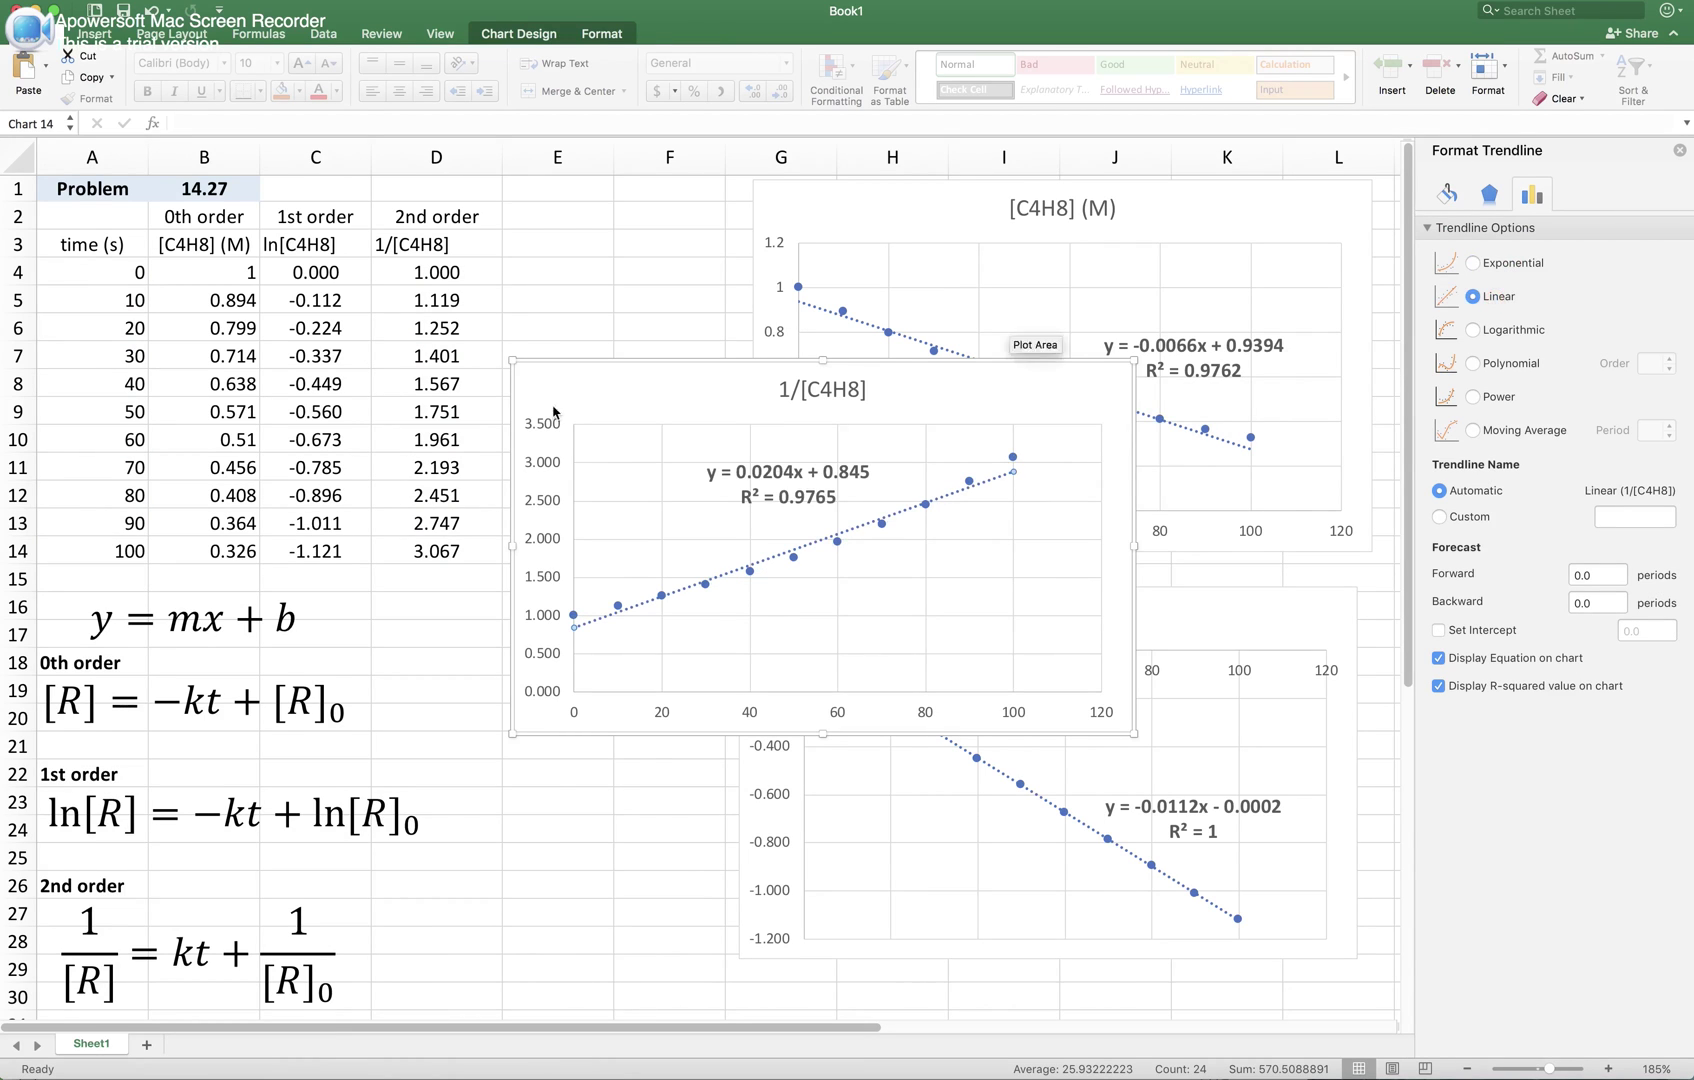
Step: Place the 1/[C4H8] chart over the [C4H8] (M) chart and move the ln[C4H8] chart directly below, slightly closer to the equations
drag(628, 397, 876, 288)
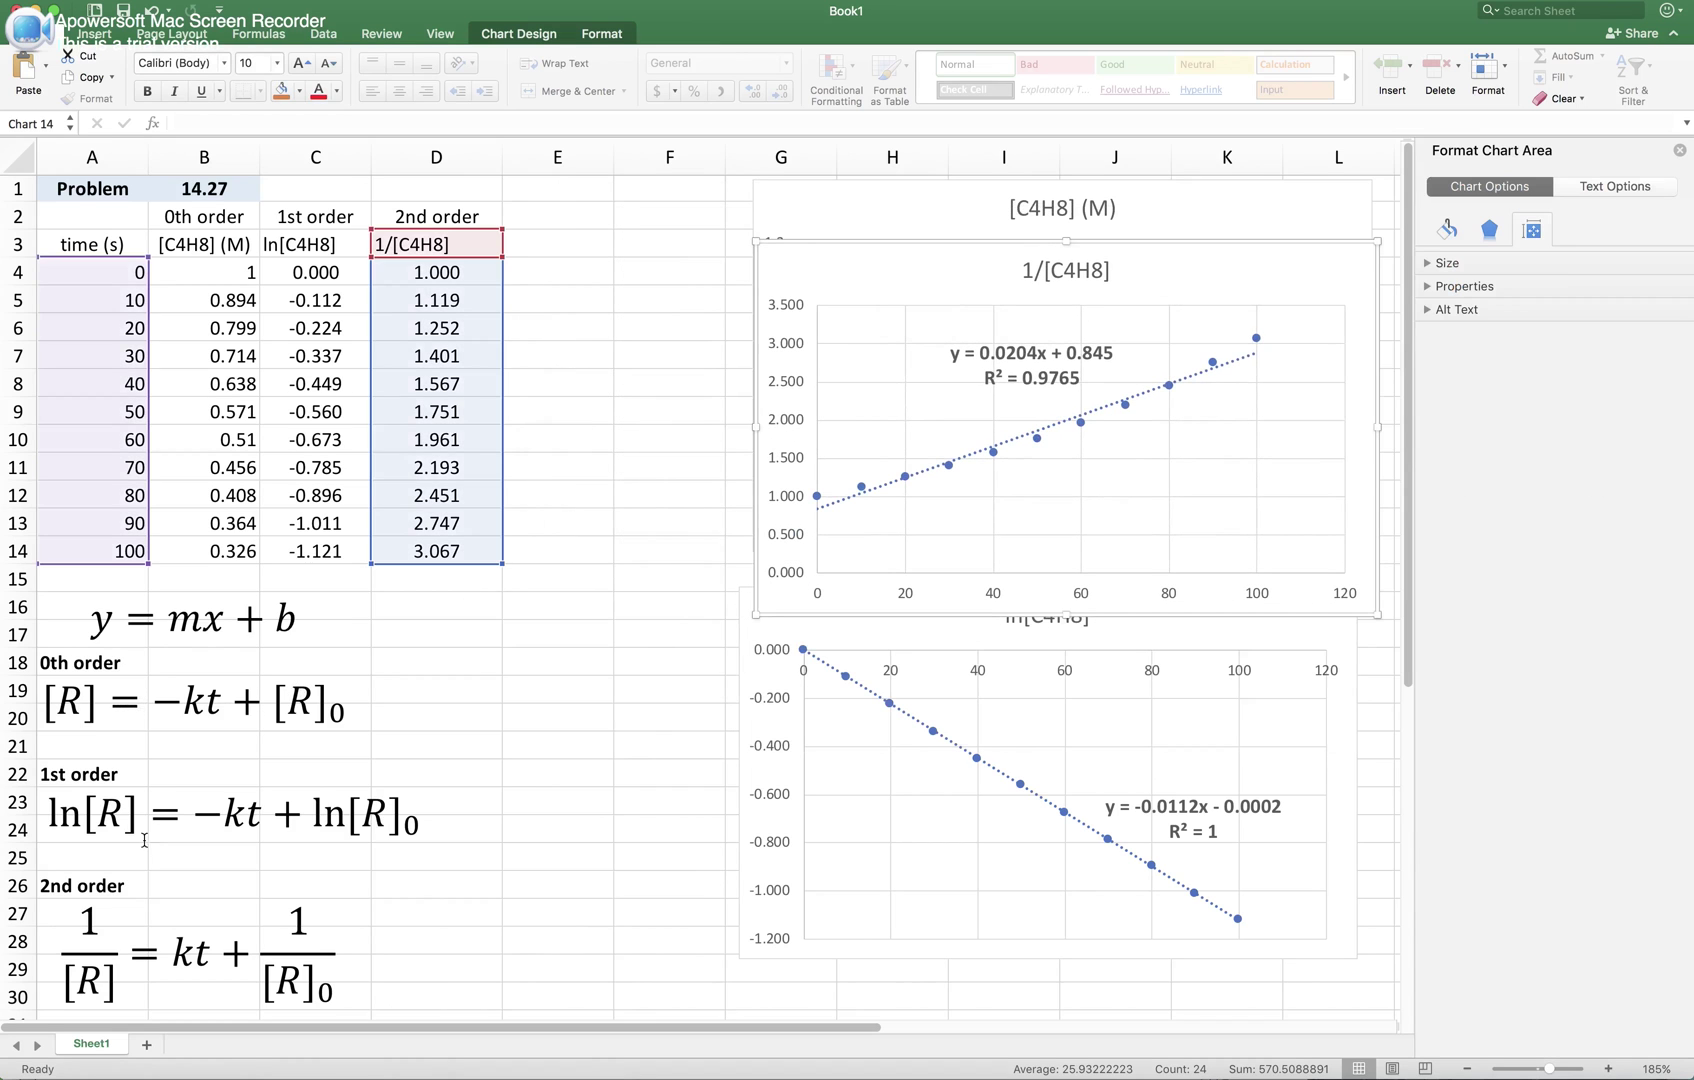
drag(868, 250, 862, 186)
drag(890, 612, 779, 602)
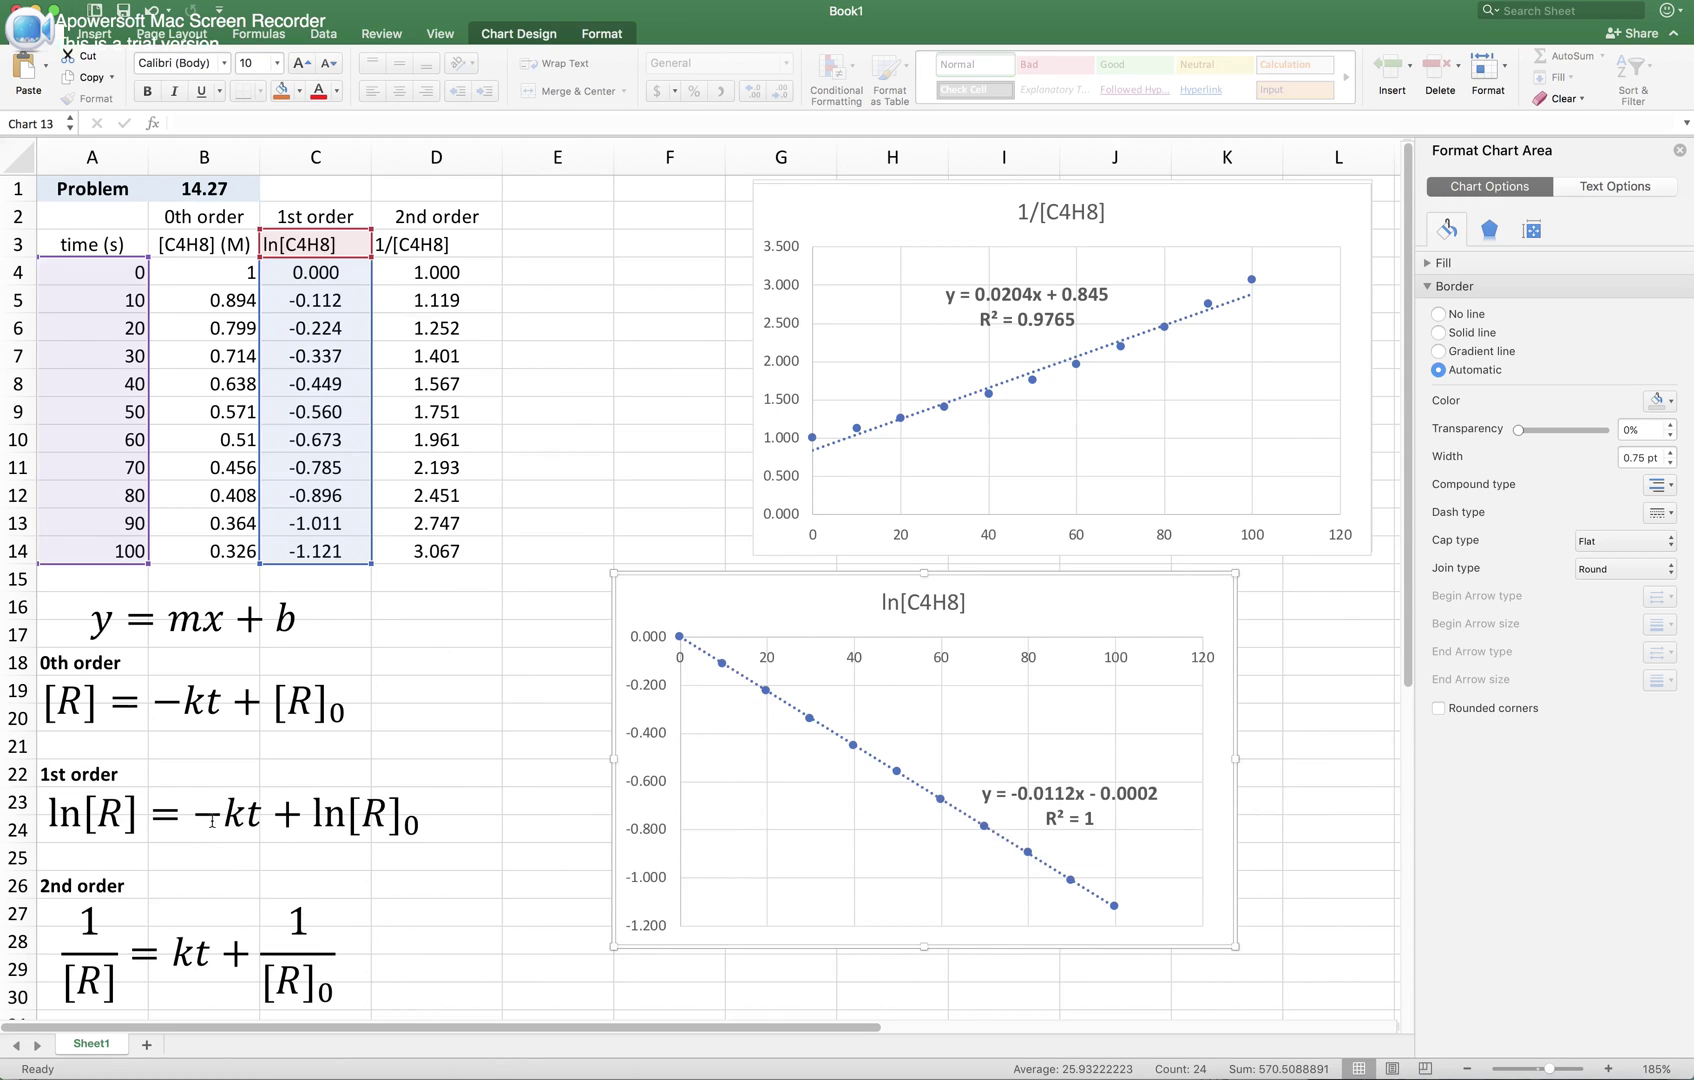
Step: Format the ln[C4H8] trendline label's numbers as Scientific with 3 decimal places, and move the label clear of the trendline
click(1060, 803)
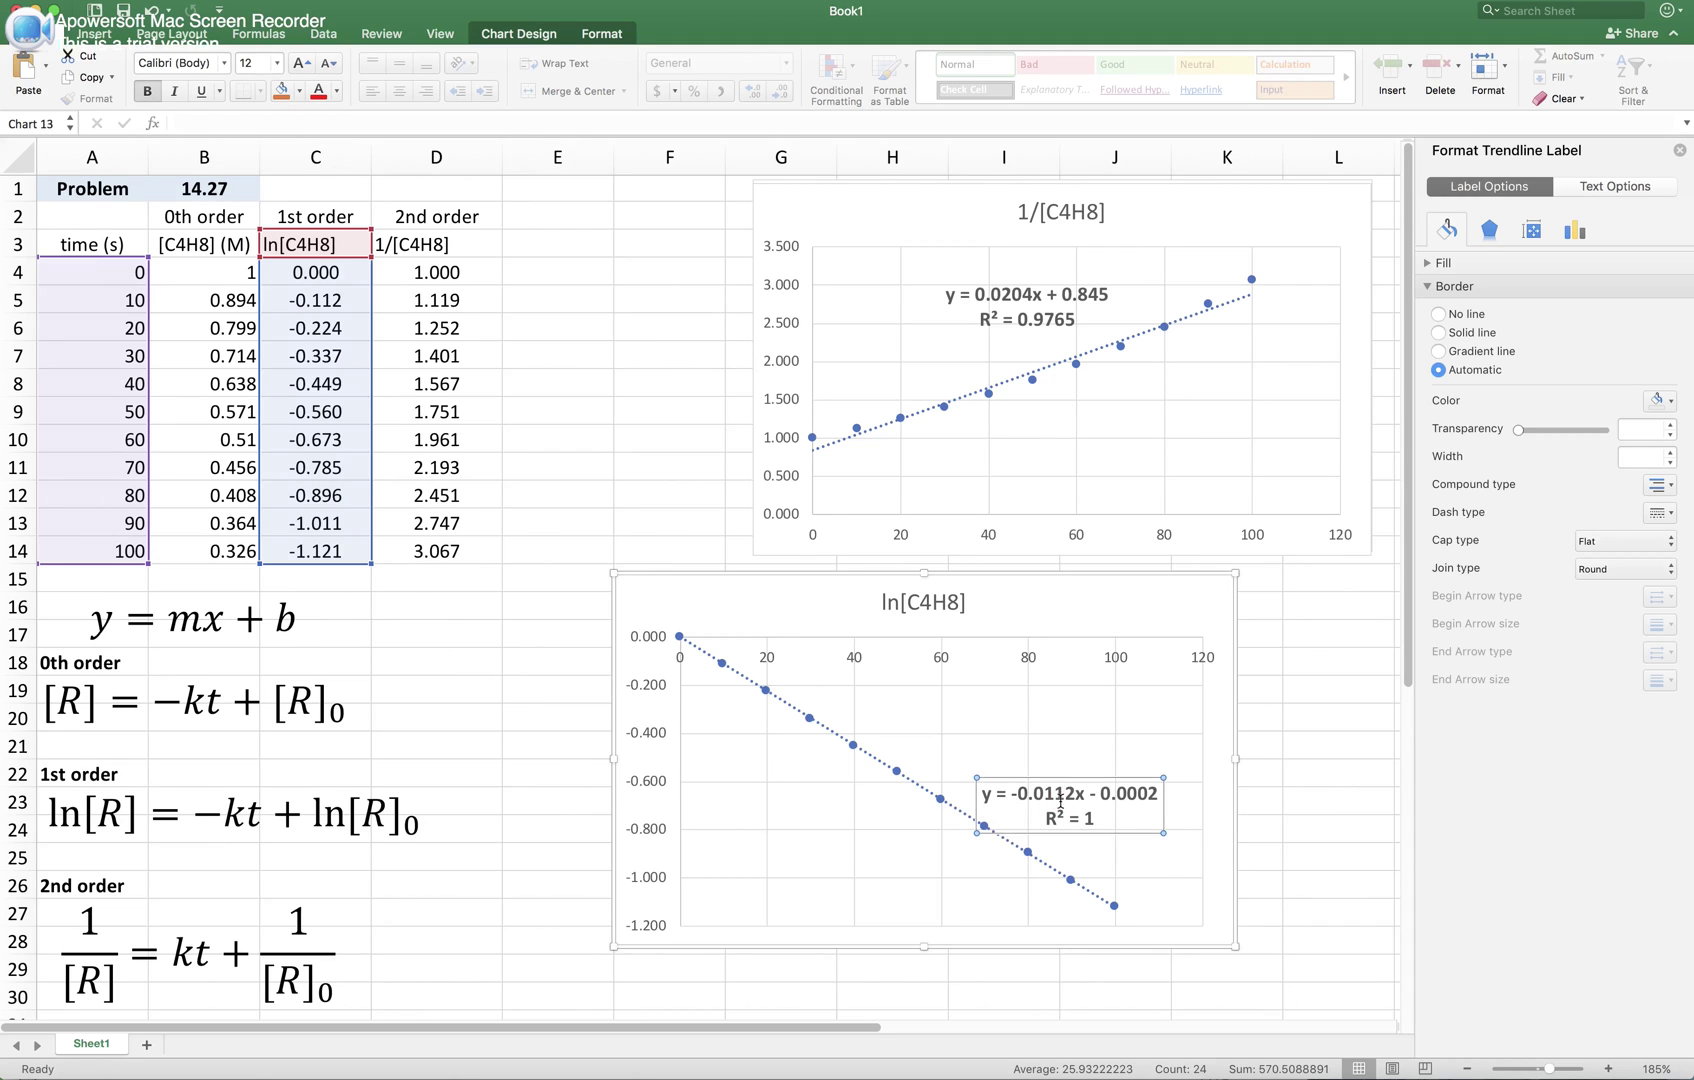
click(1590, 187)
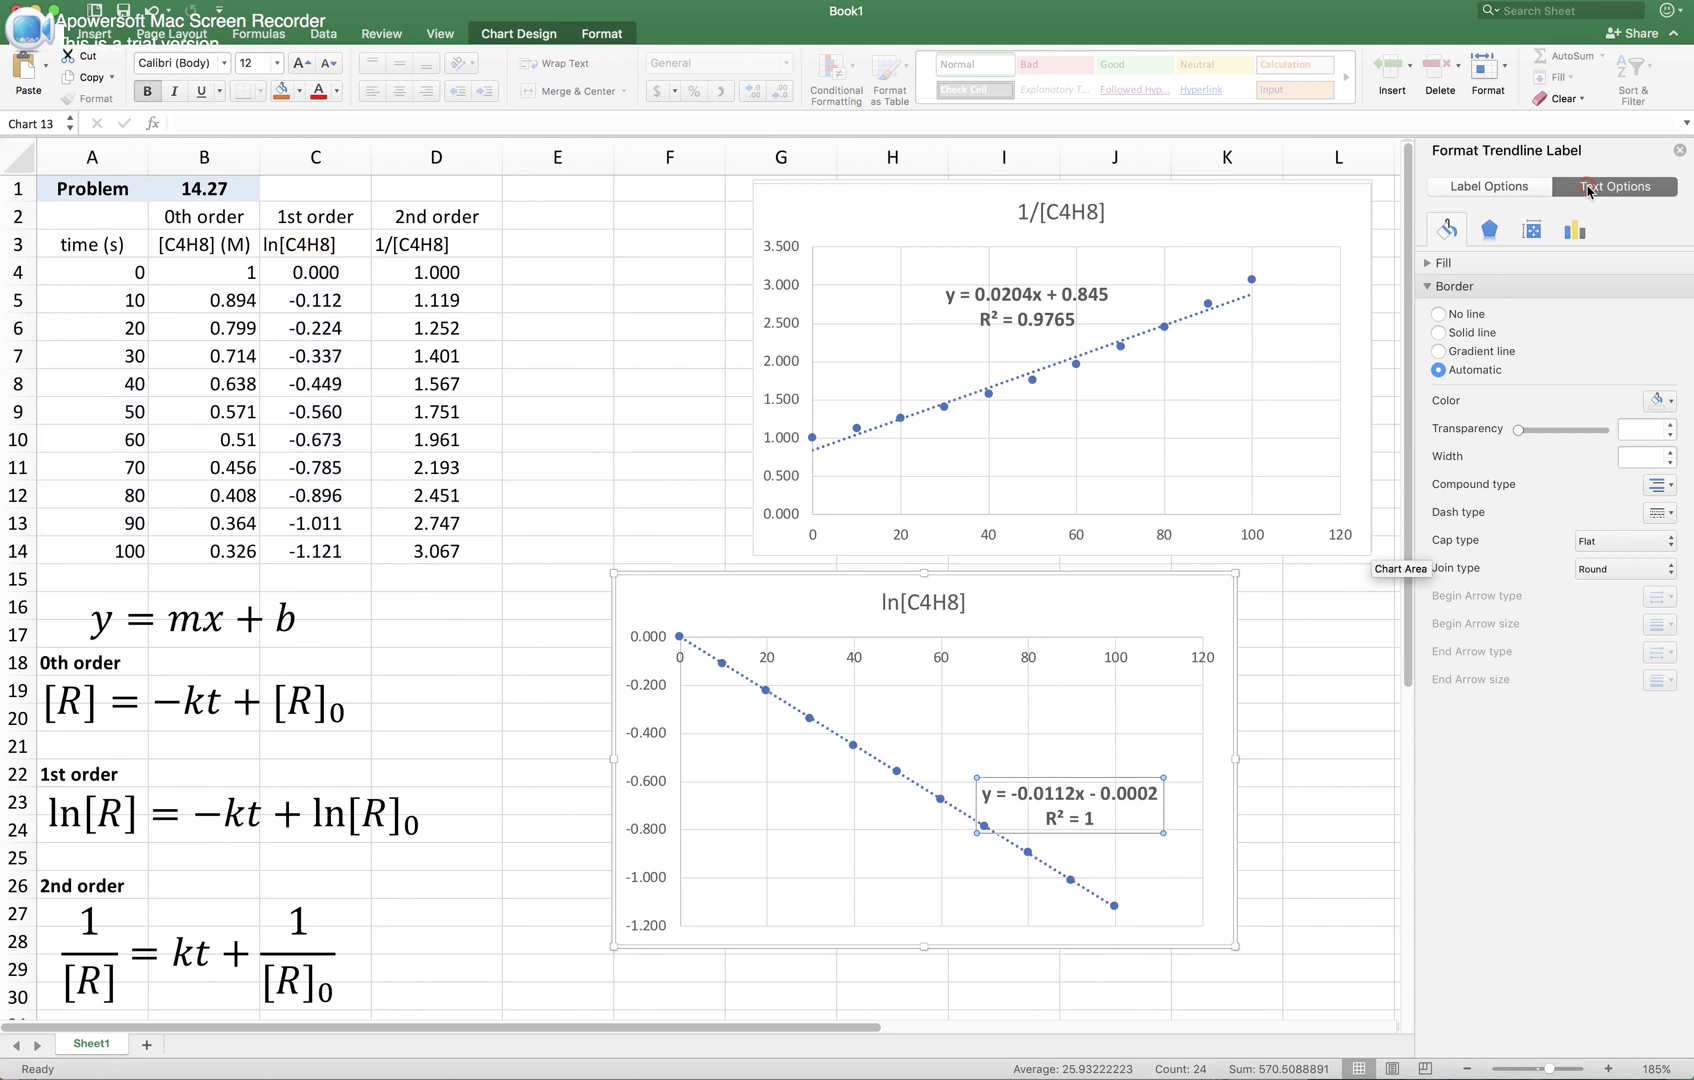
click(1511, 188)
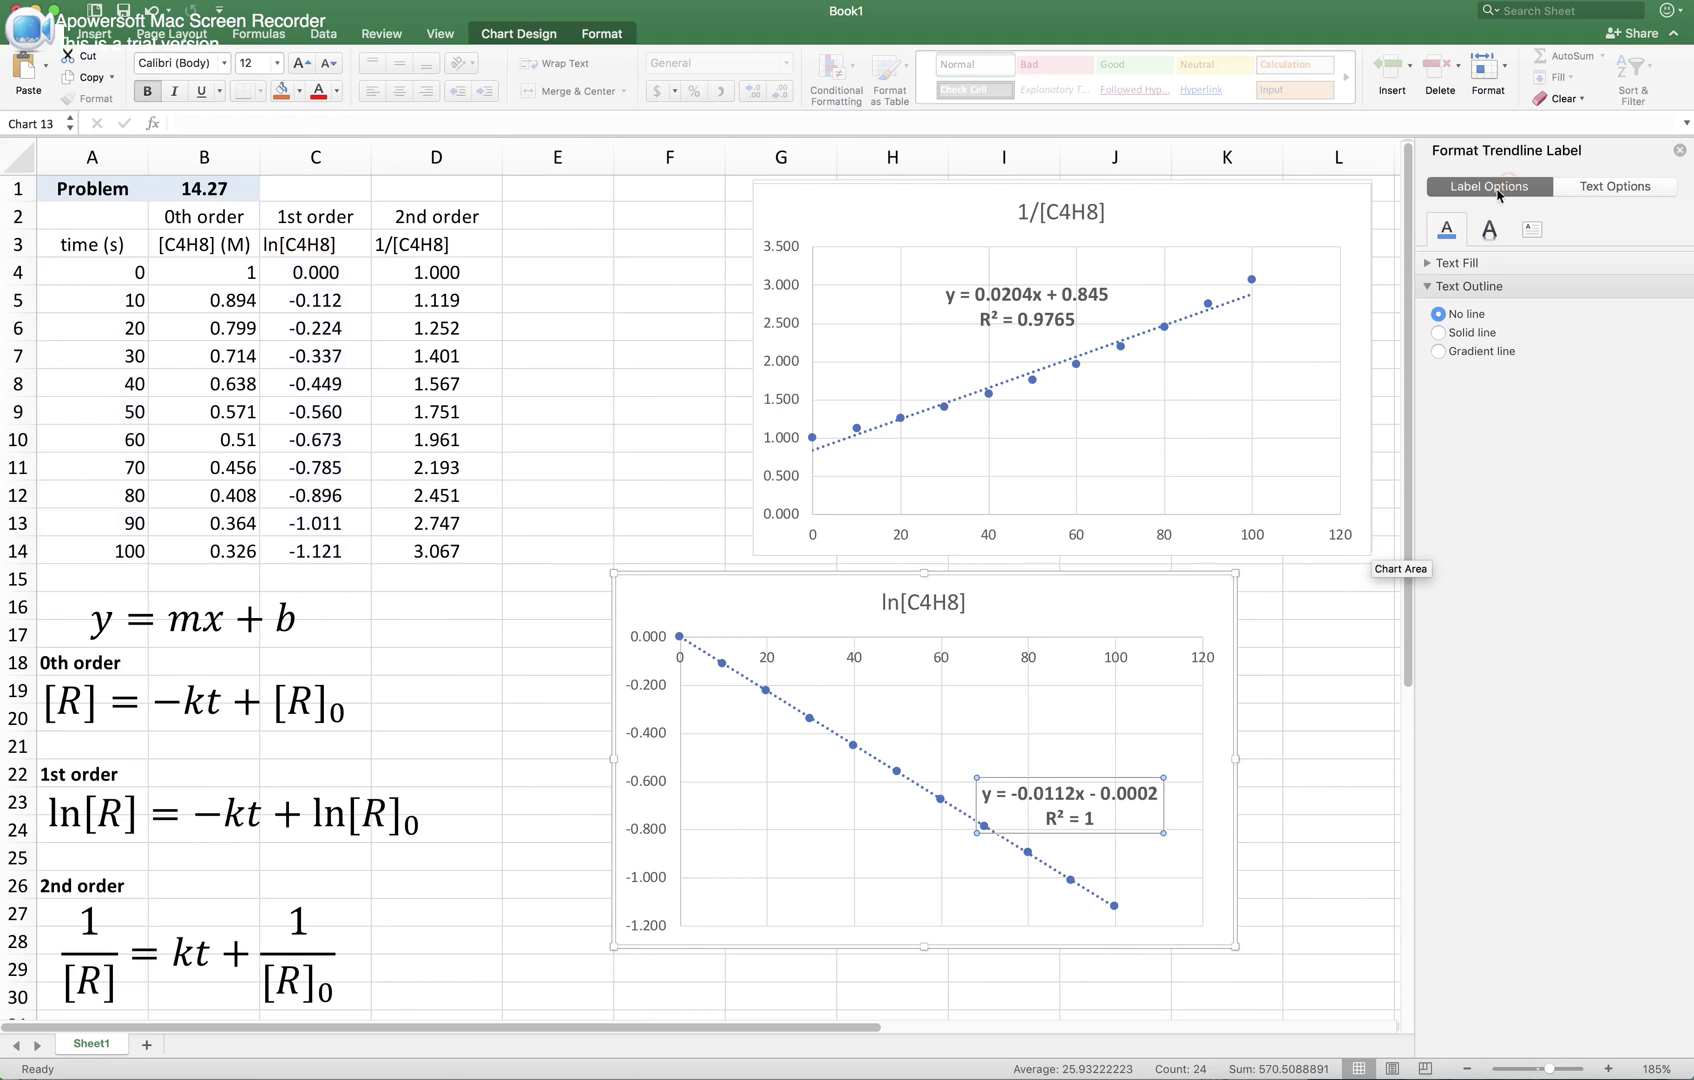
click(1046, 779)
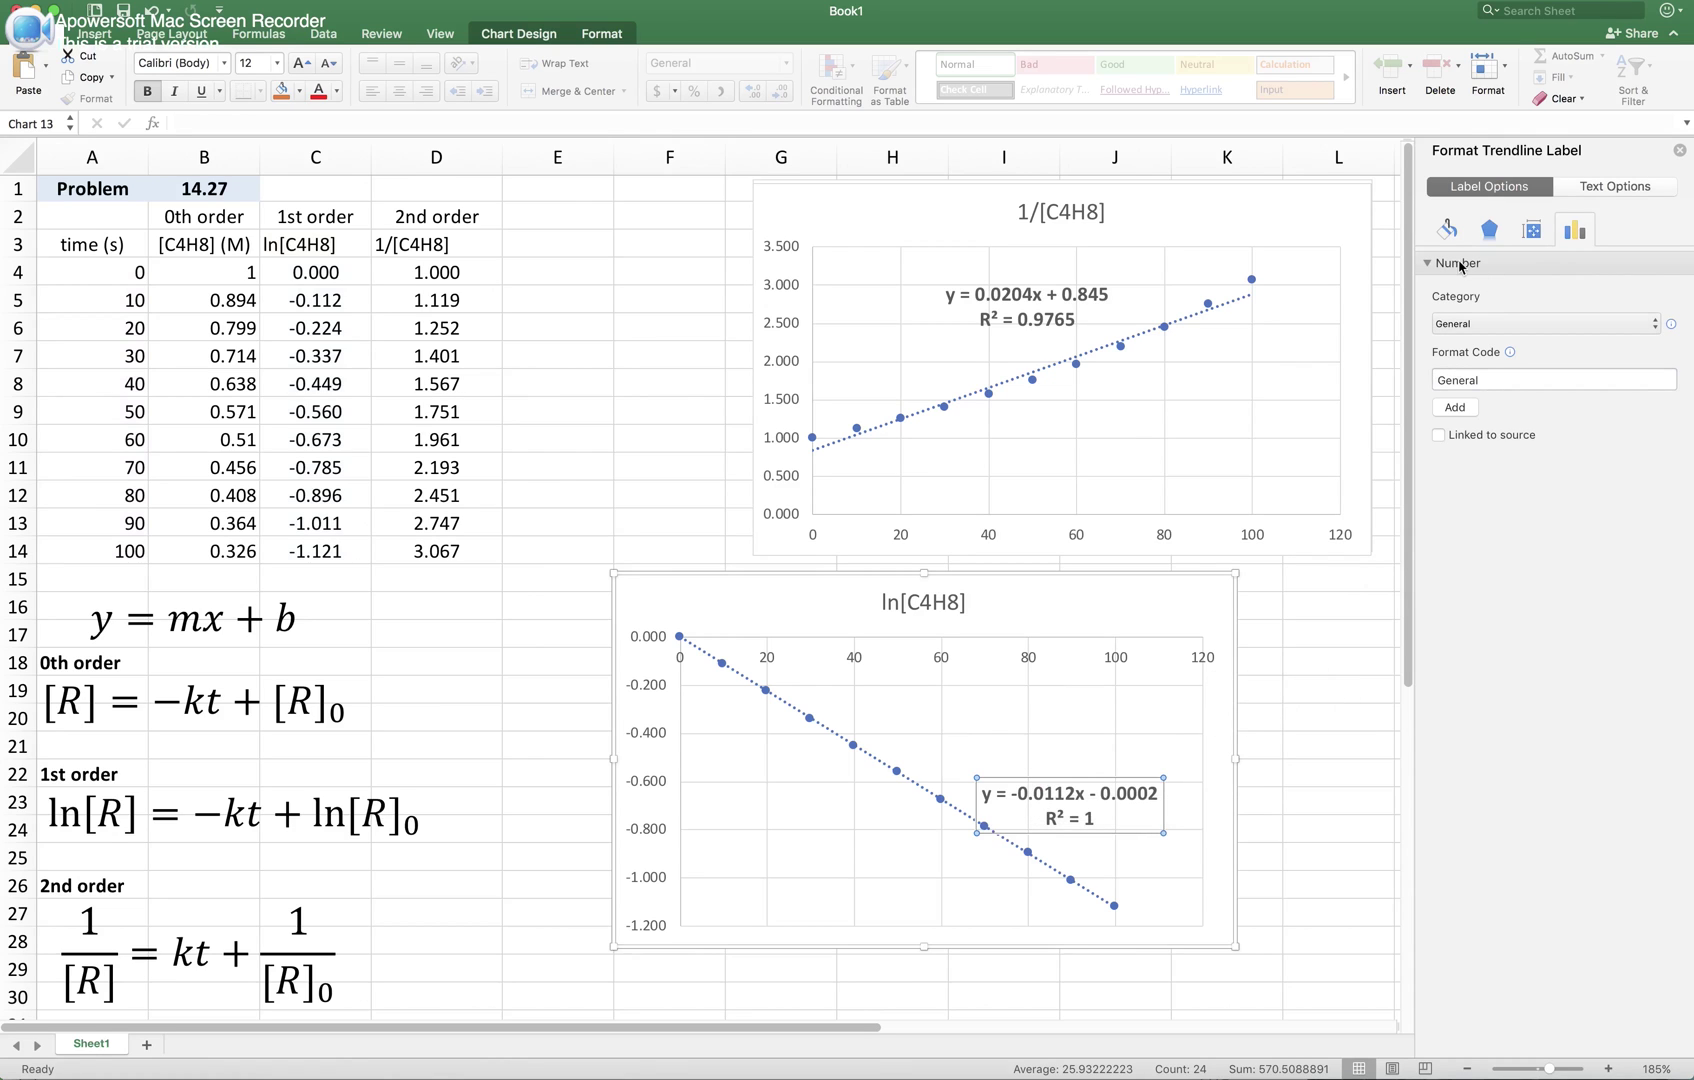
click(1490, 325)
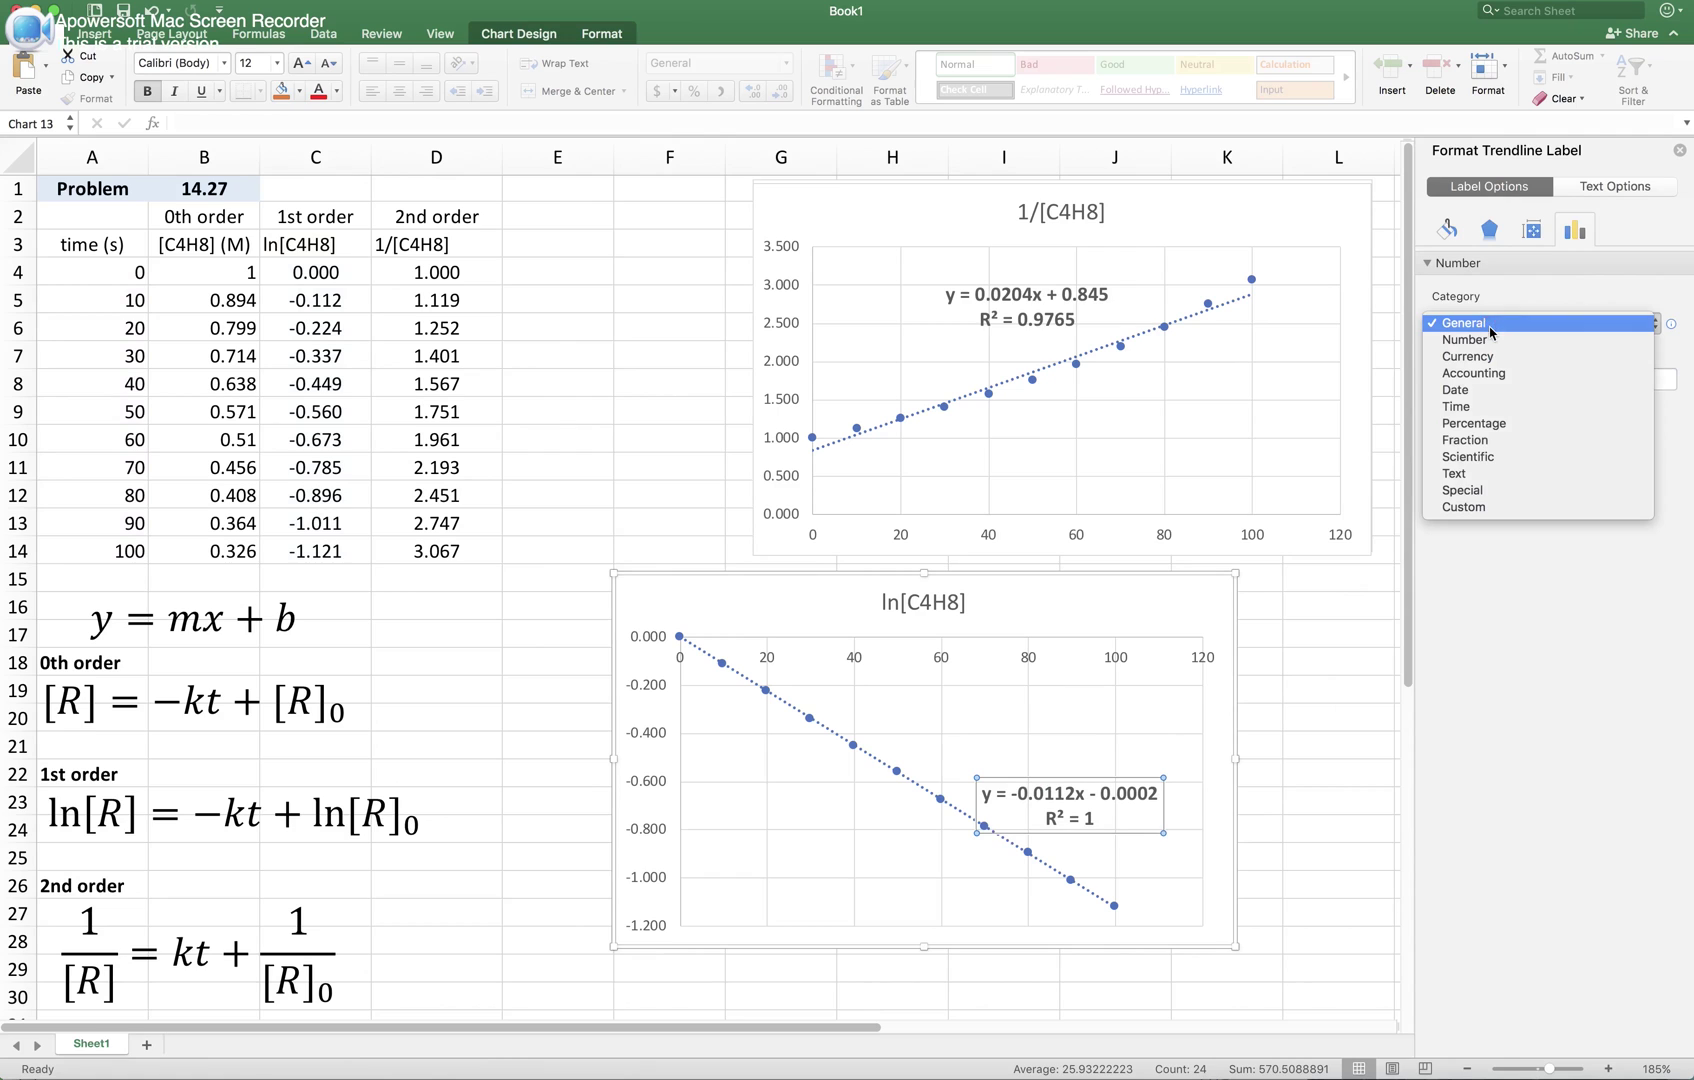
click(1490, 340)
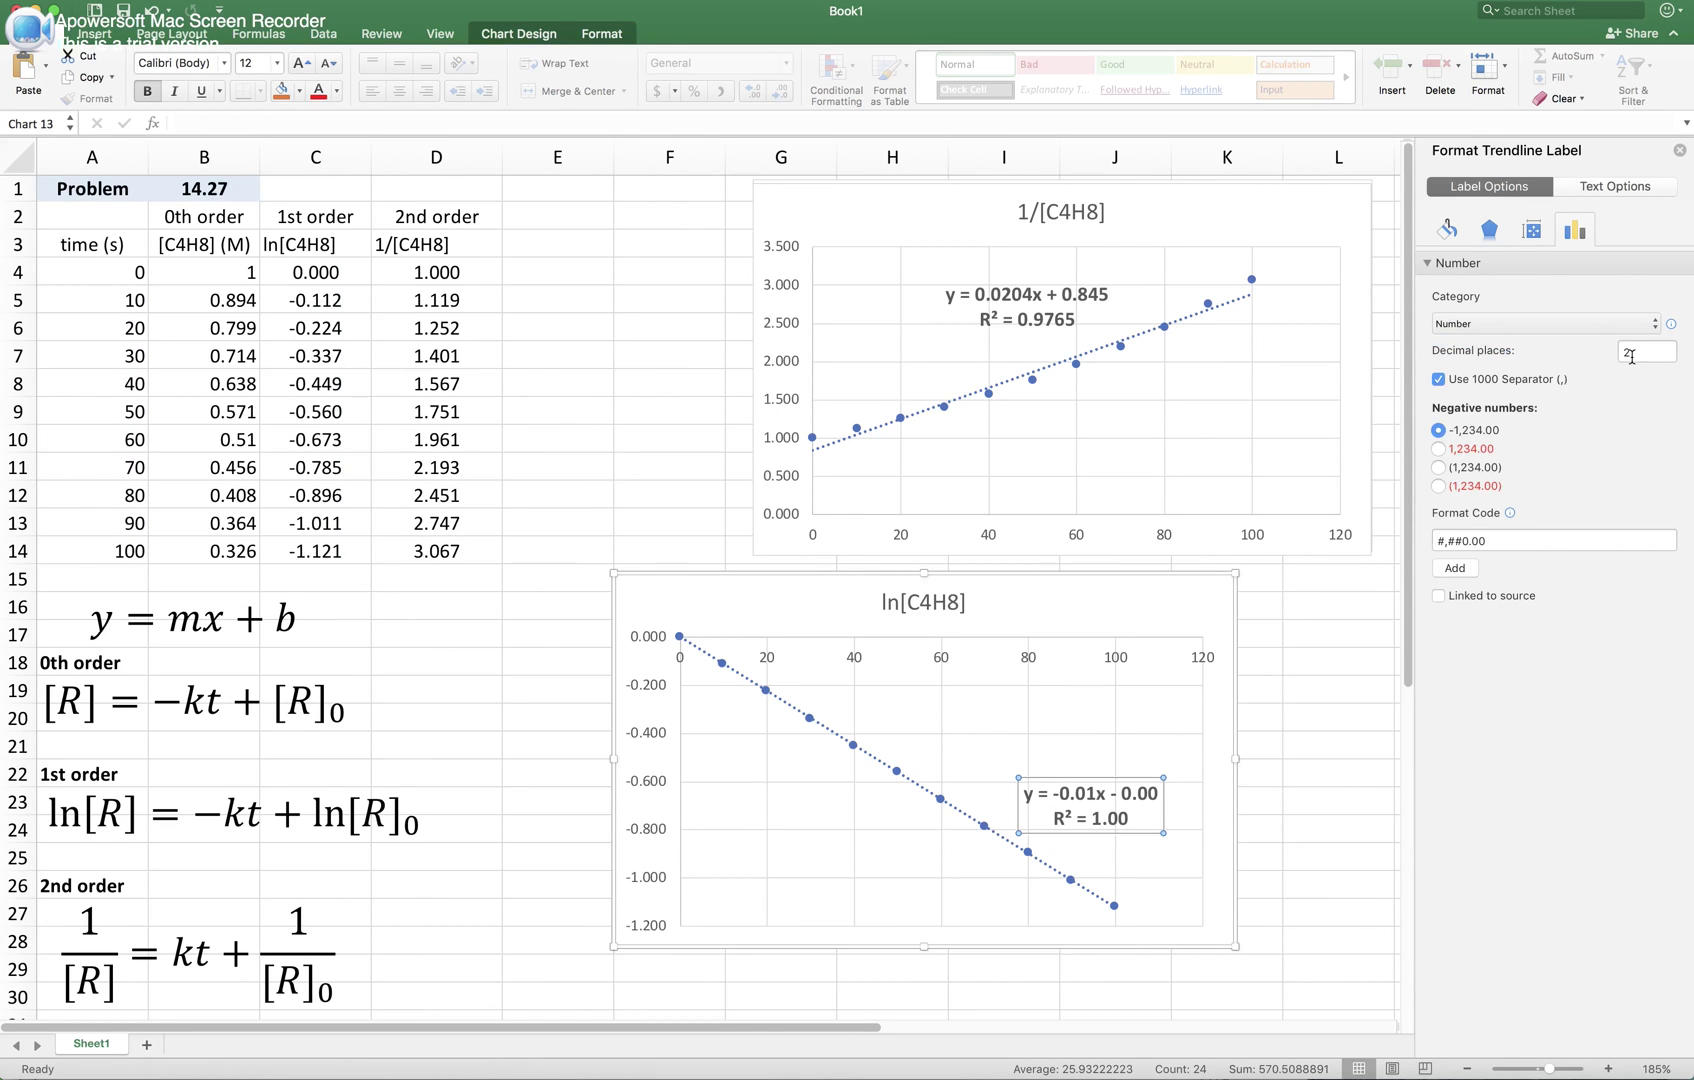
click(1497, 324)
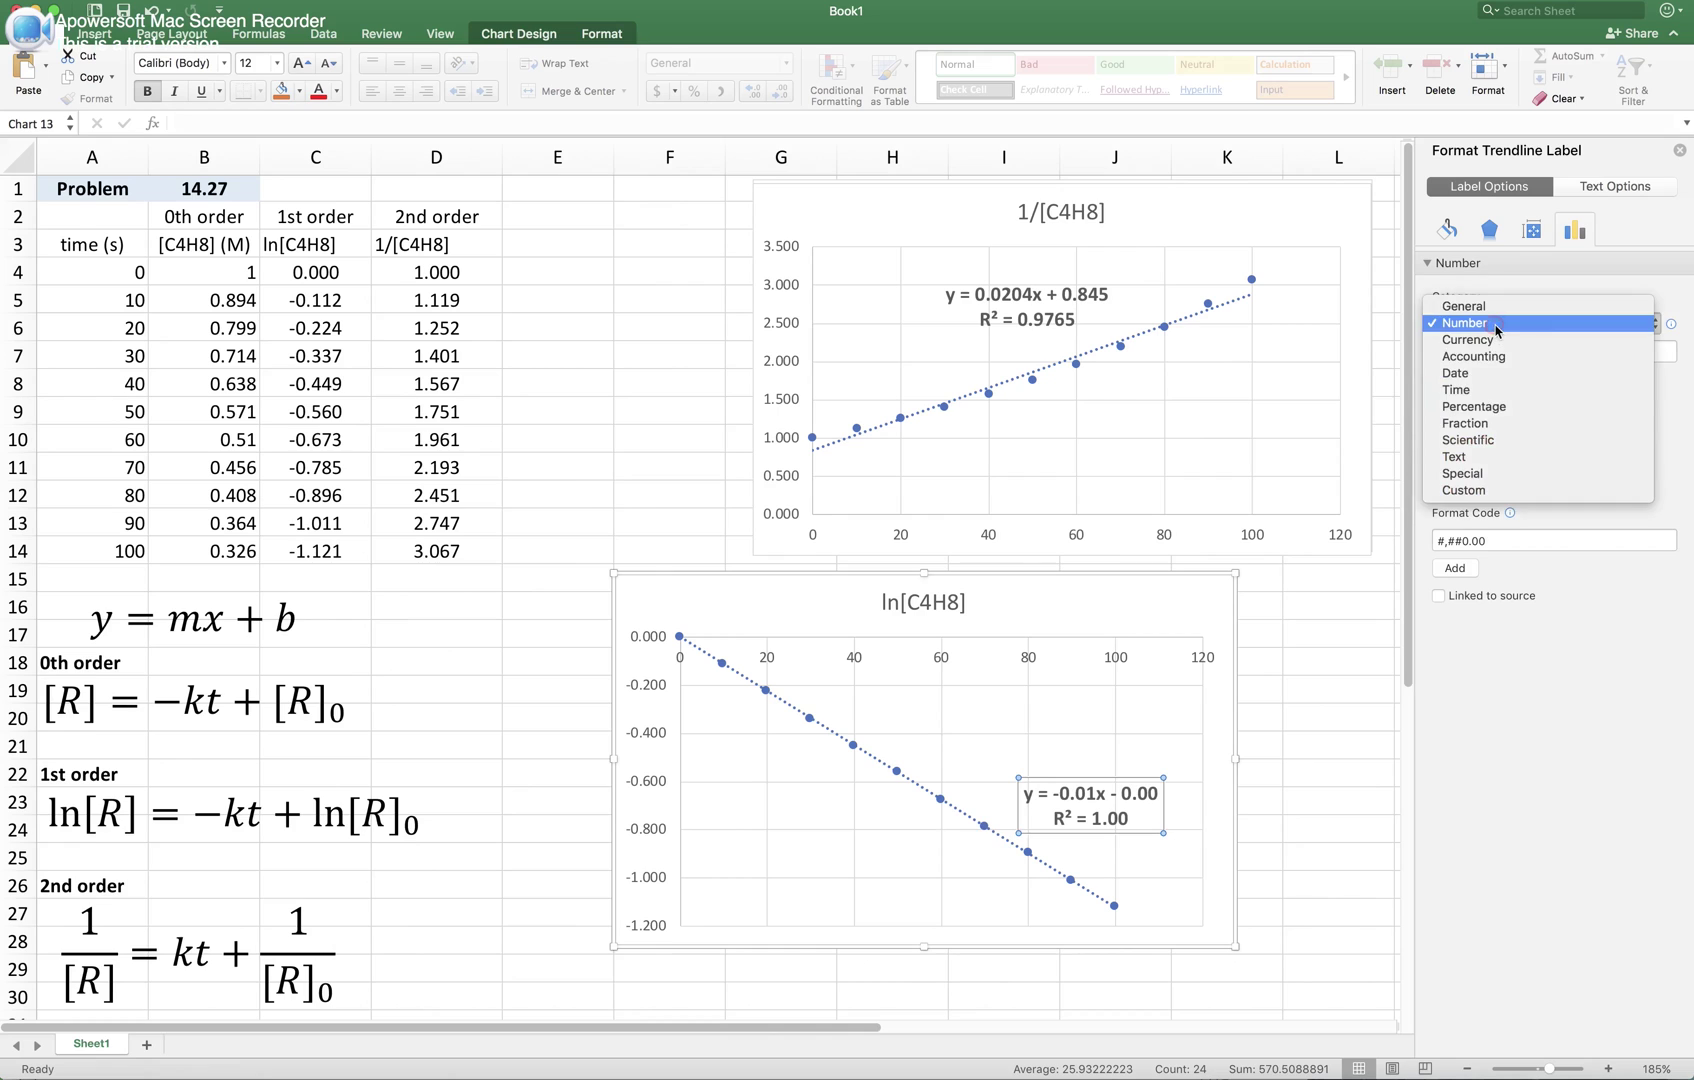
click(1496, 442)
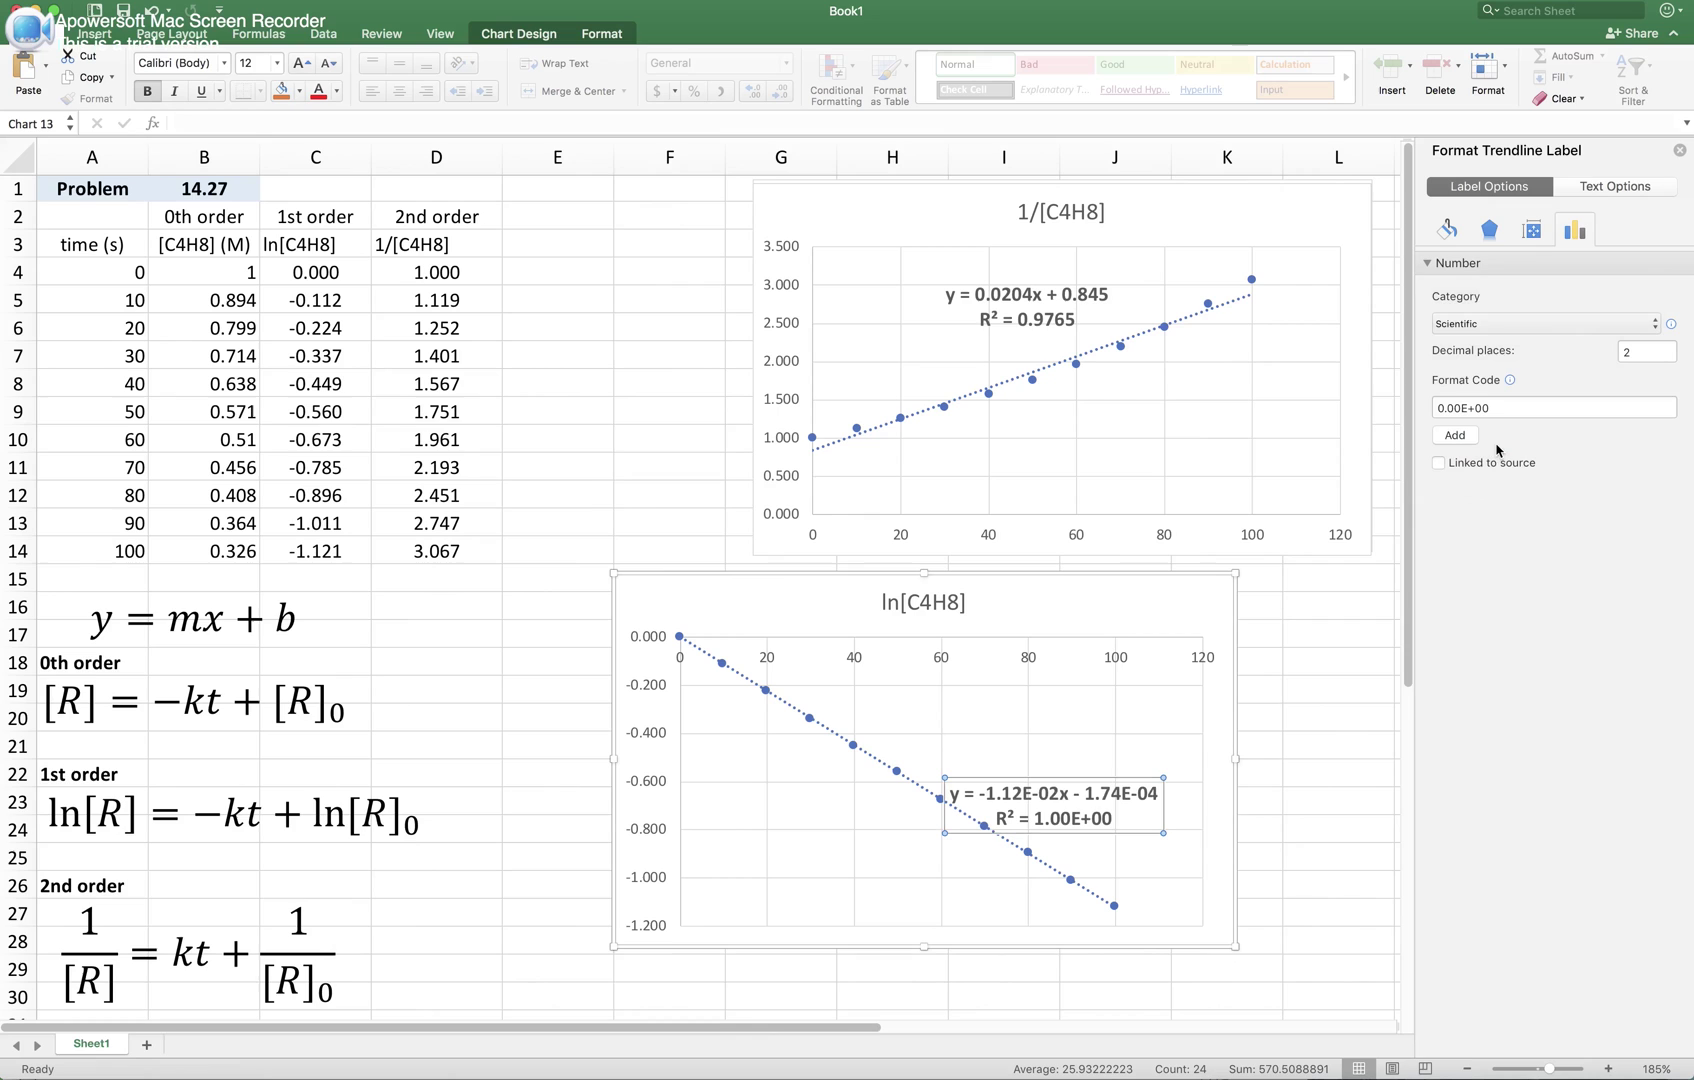
drag(1053, 782, 1079, 752)
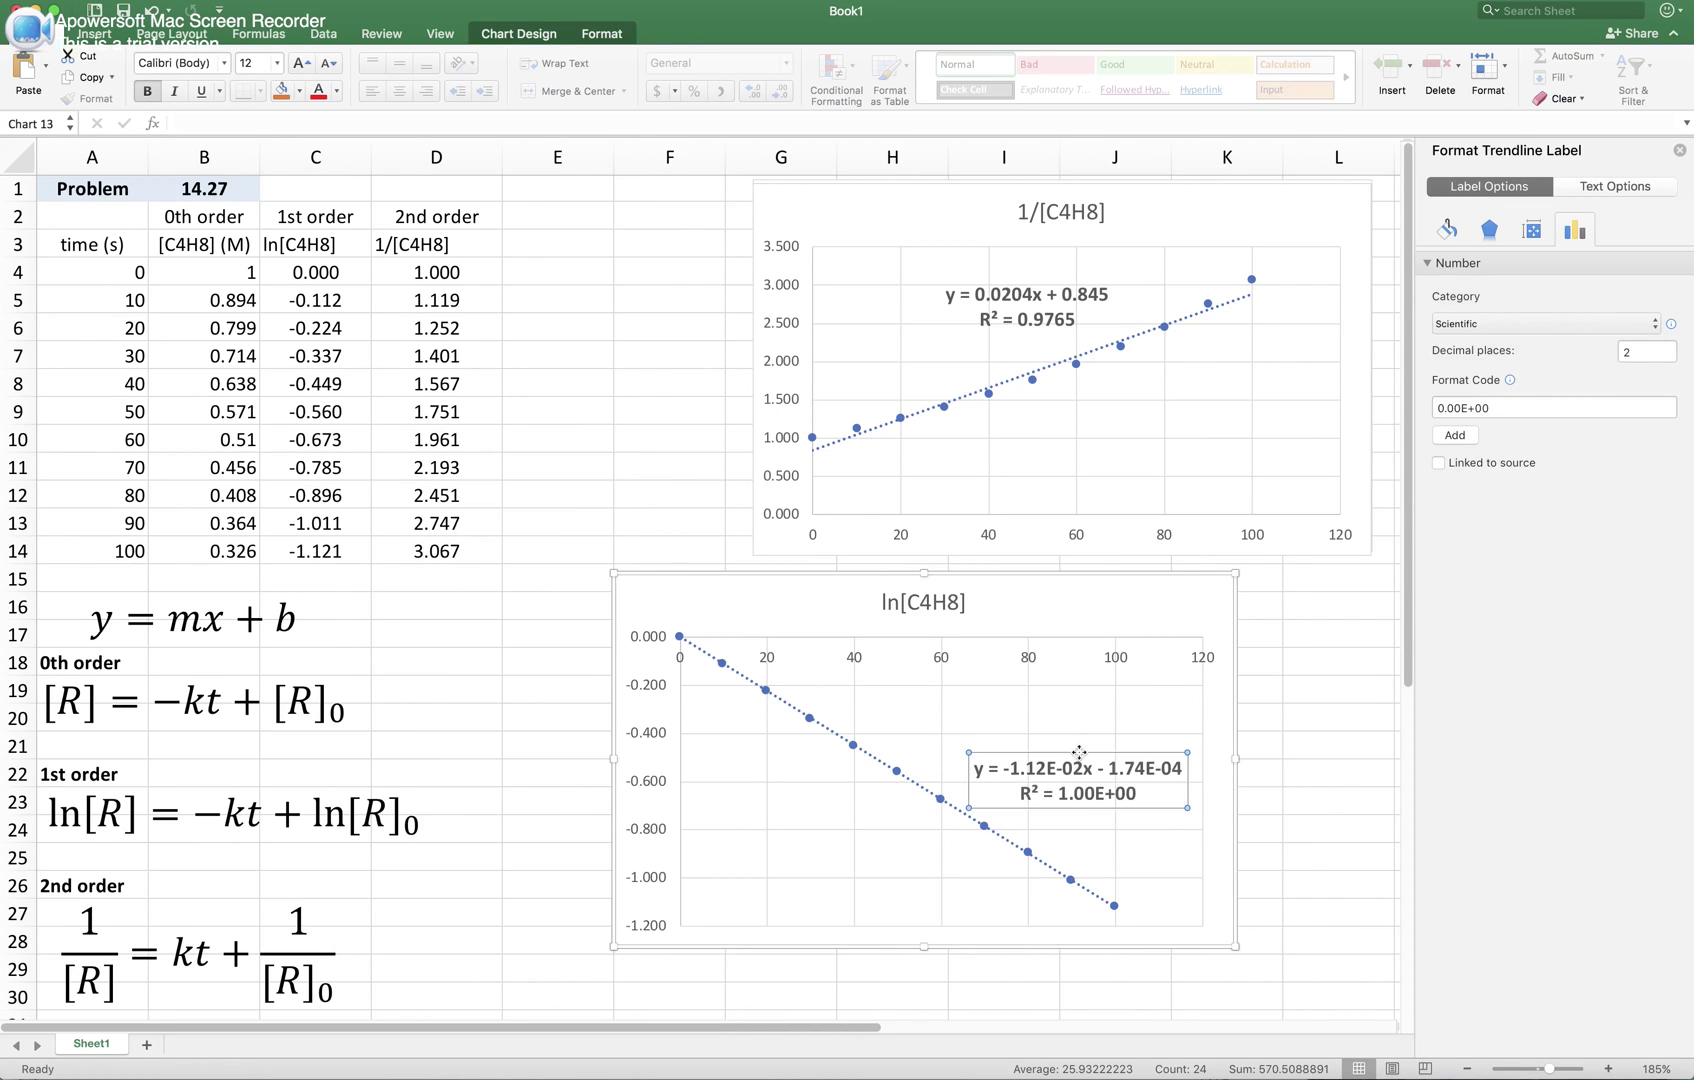
double_click(1650, 352)
text(3)
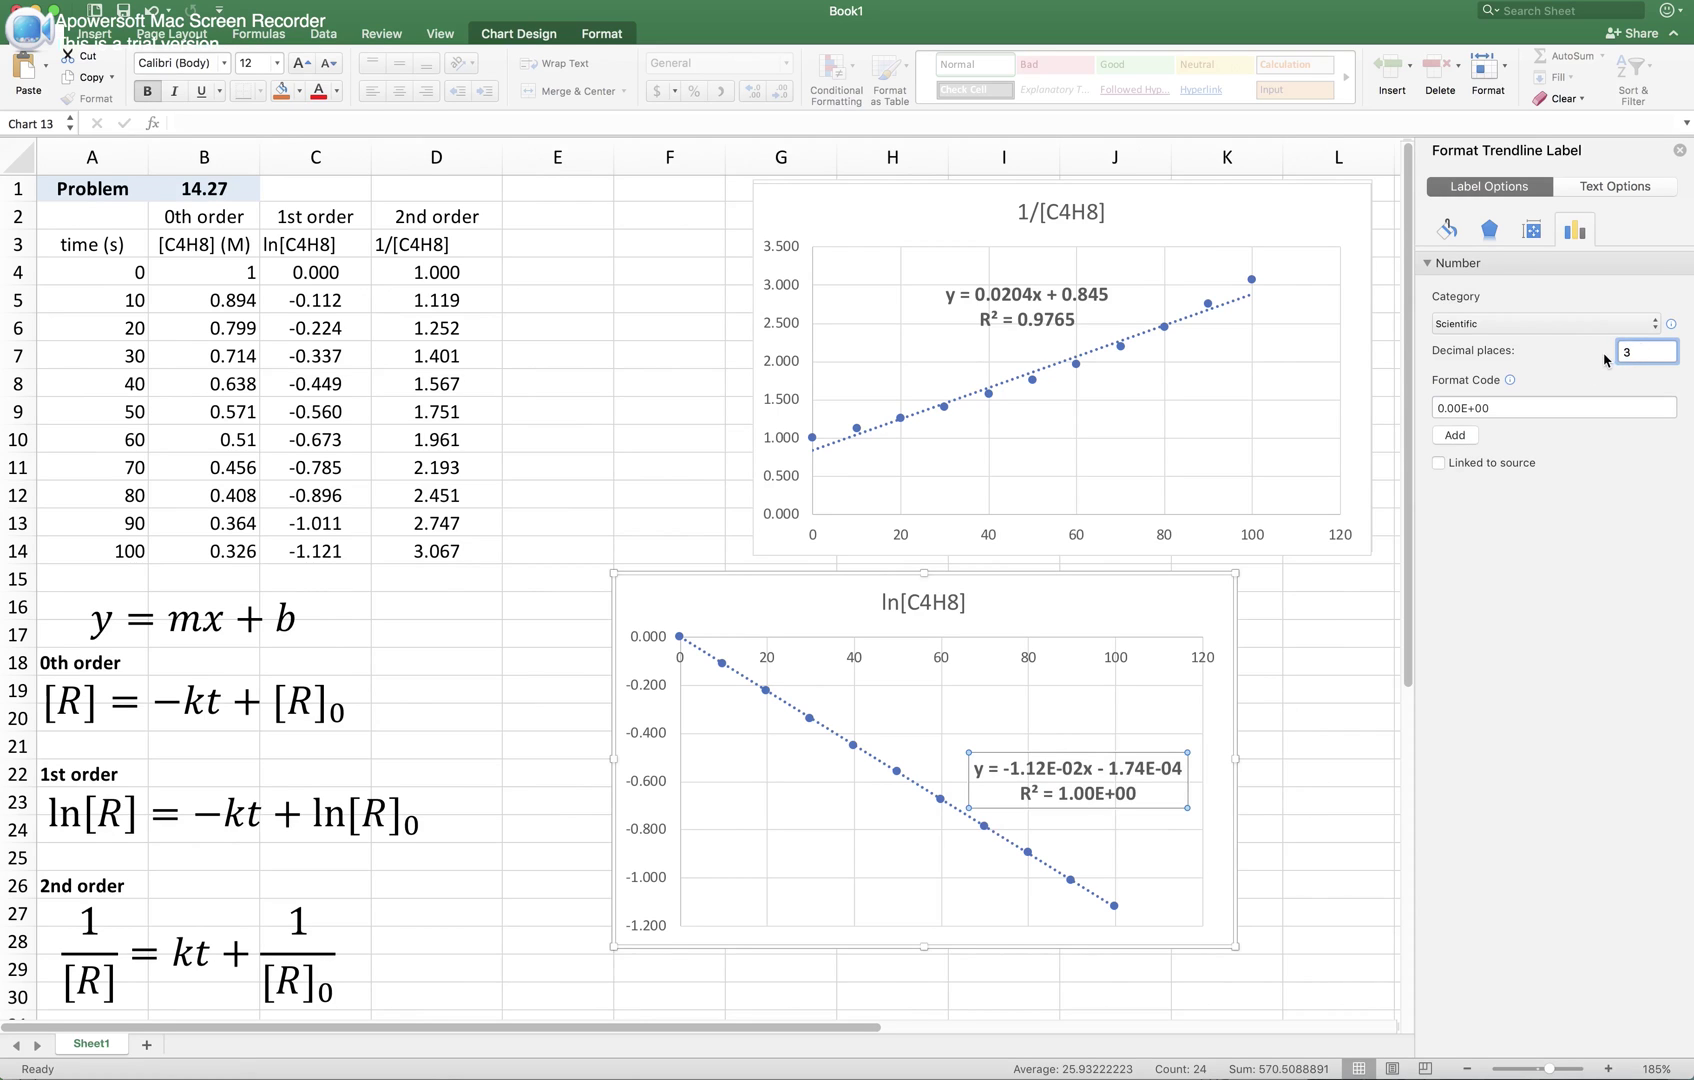